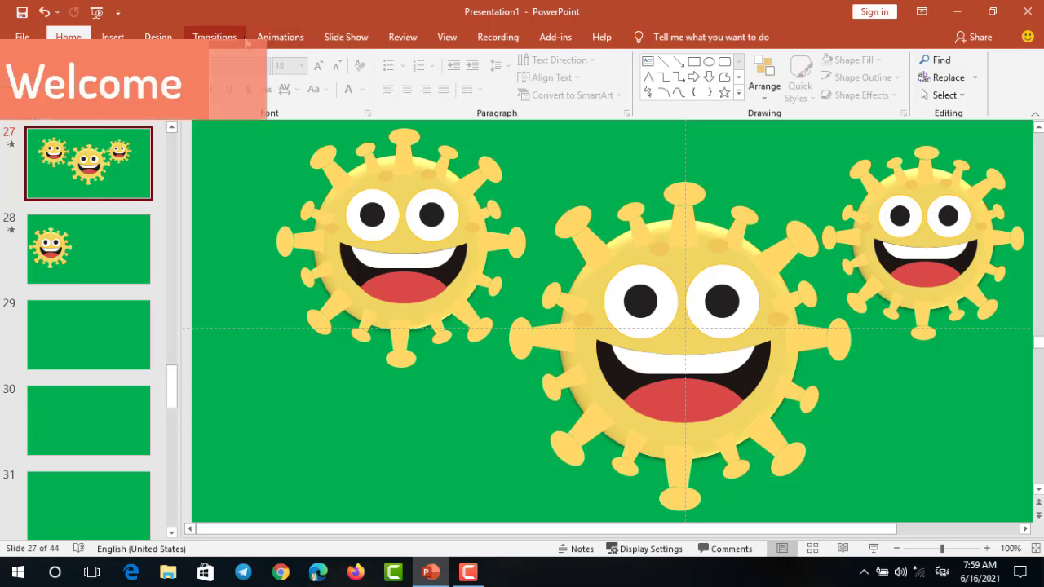
# Step: Play the slide show from the current slide, then return to editing
pyautogui.click(224, 37)
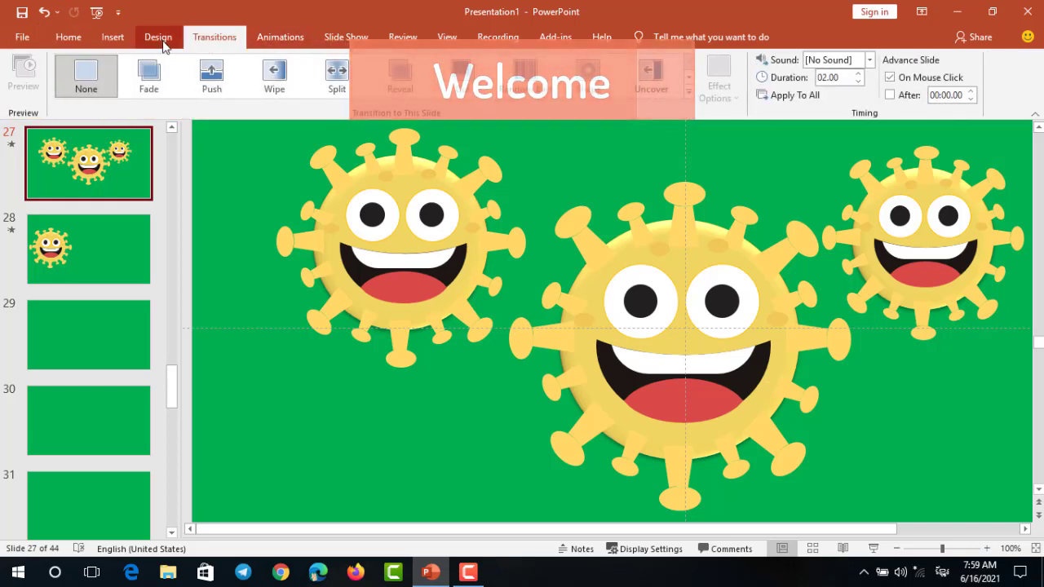
pyautogui.click(346, 38)
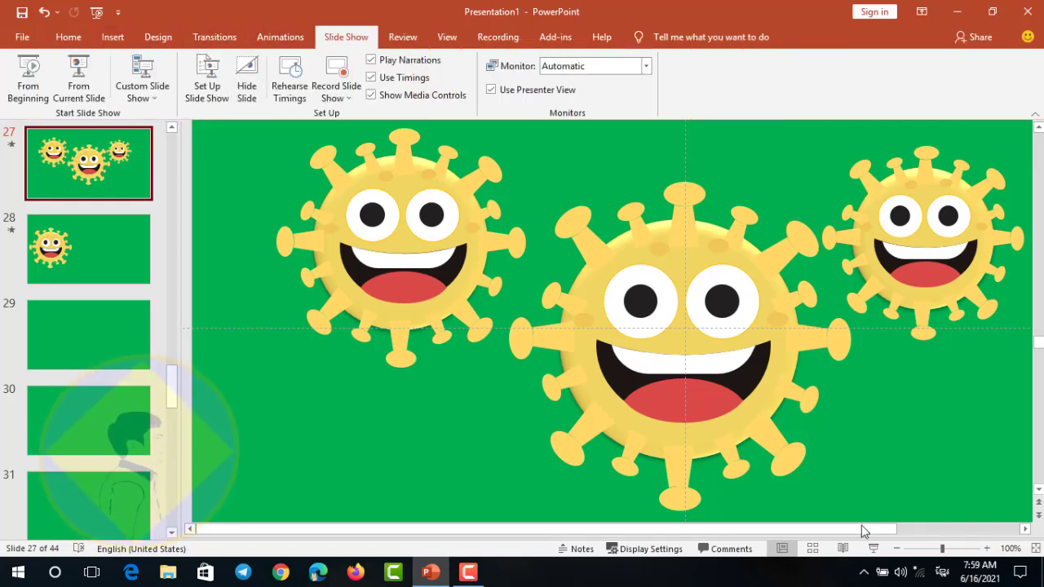
pyautogui.click(873, 549)
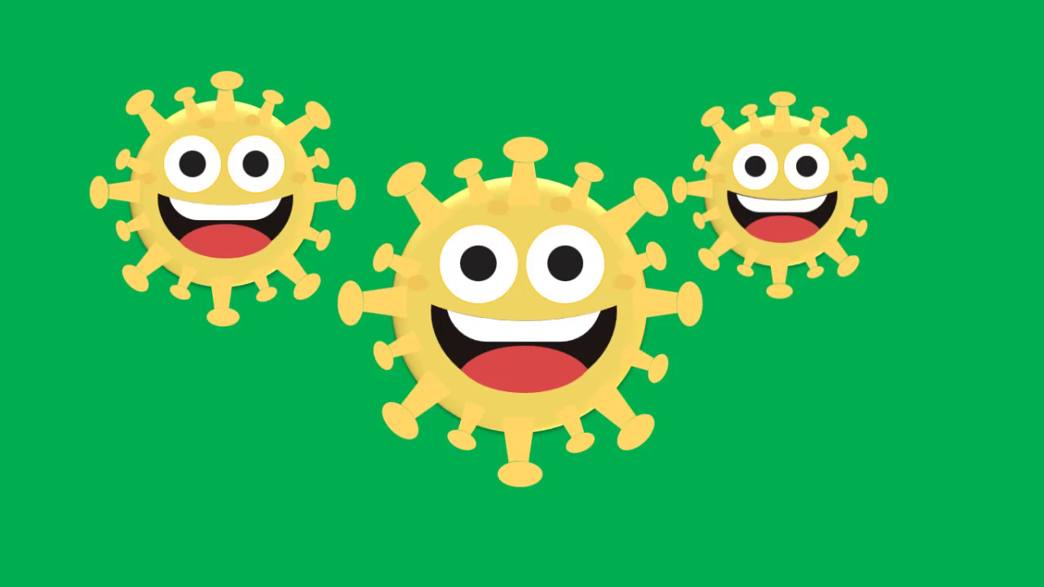
pyautogui.press('Escape')
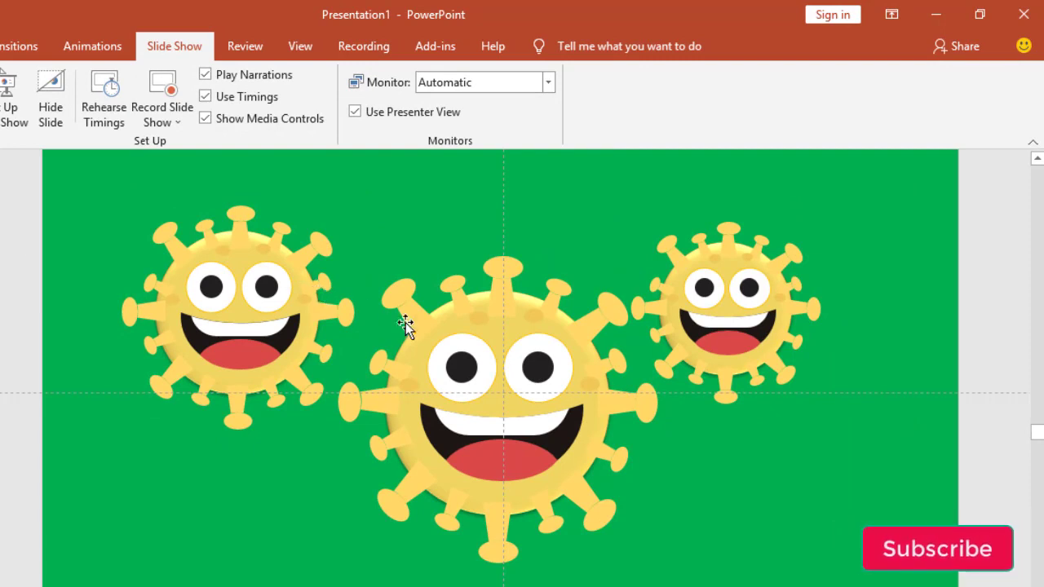
# Step: Move to slide 28 with the single virus face and zoom in
pyautogui.click(432, 337)
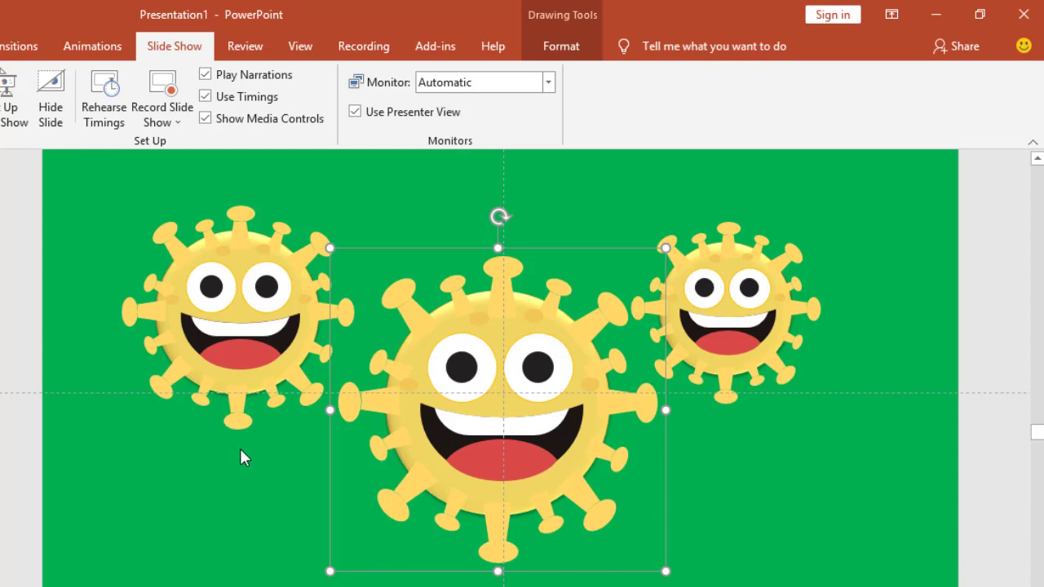
pyautogui.click(240, 449)
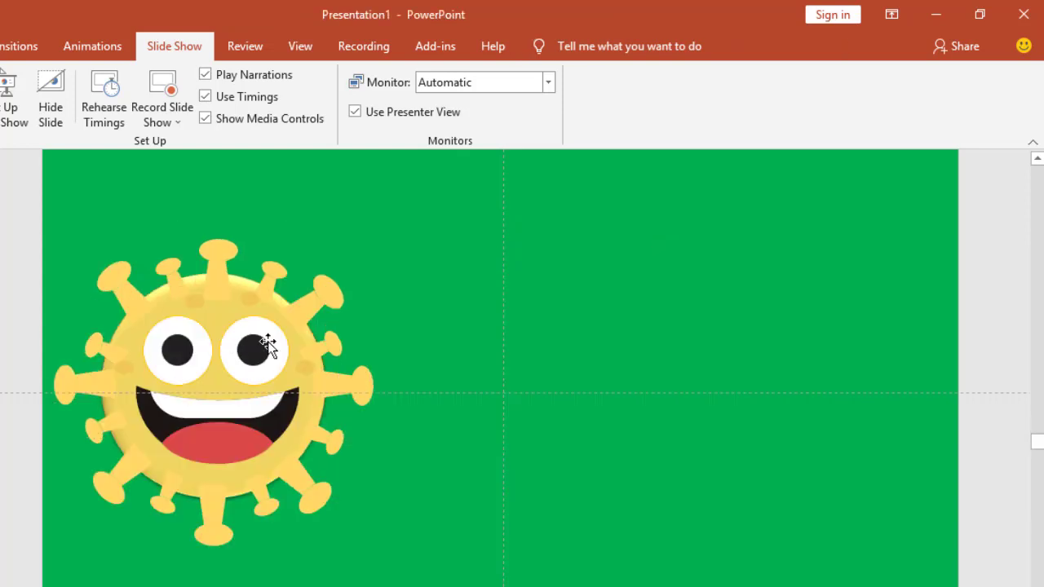
pyautogui.scroll(2, 400, 326)
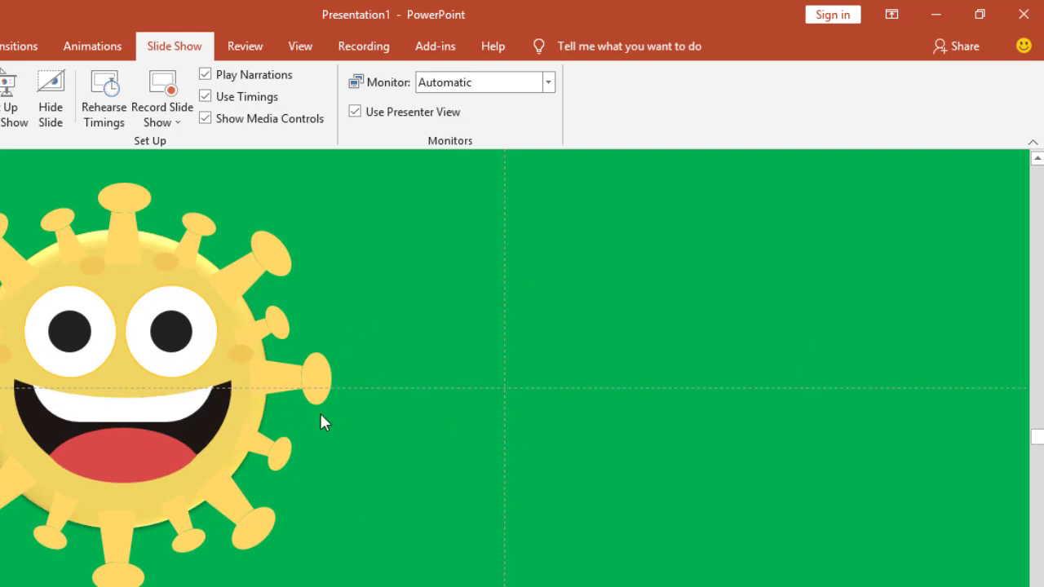
pyautogui.hscroll(-2, 392, 451)
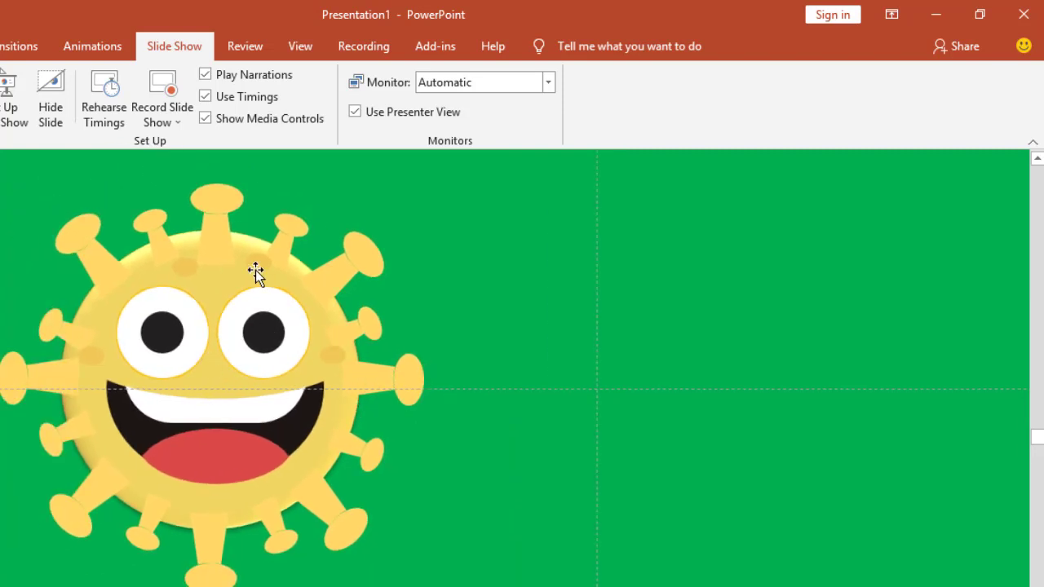
# Step: Draw a blue oval circle right of the virus face, centred on the dashed guides' intersection
pyautogui.hotkey('alt', 'h')
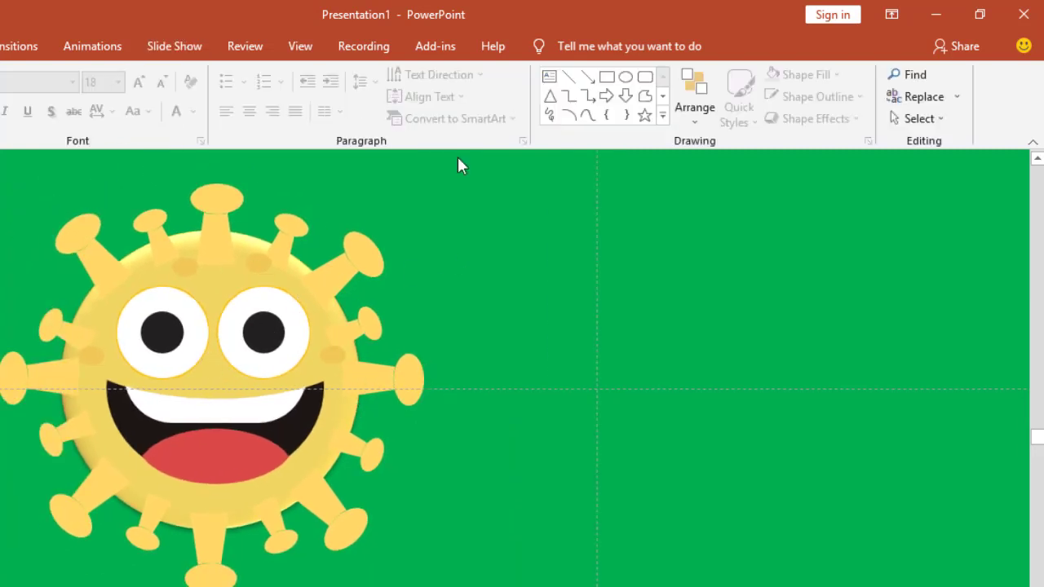
pyautogui.click(666, 117)
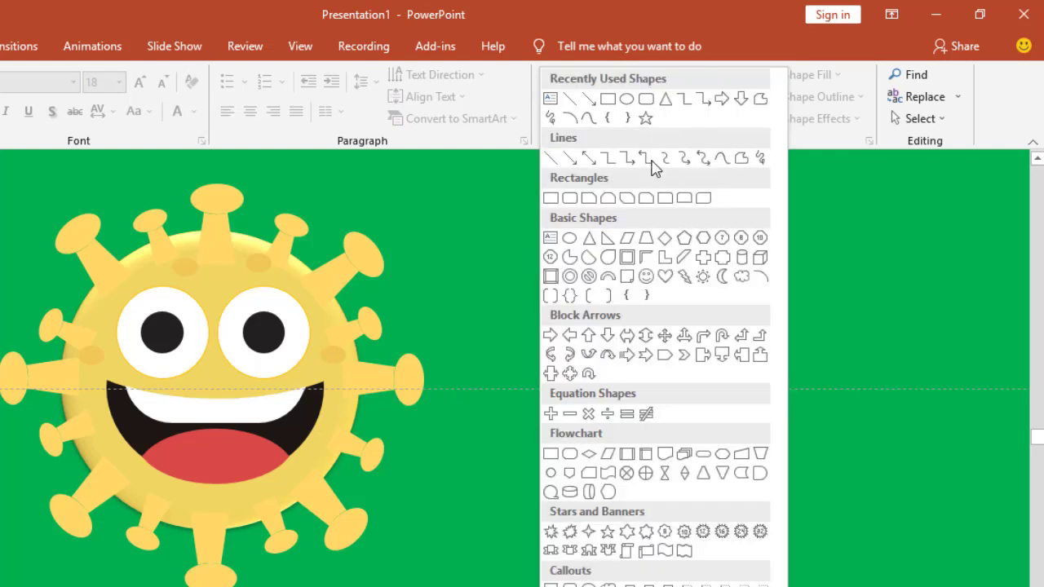
pyautogui.click(626, 100)
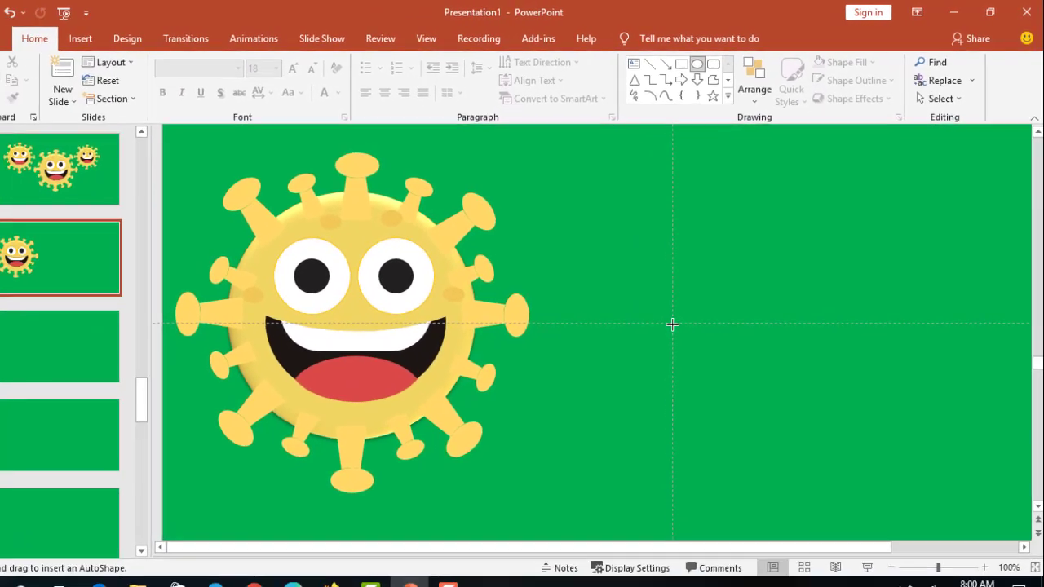
pyautogui.moveTo(702, 329); pyautogui.dragTo(726, 374)
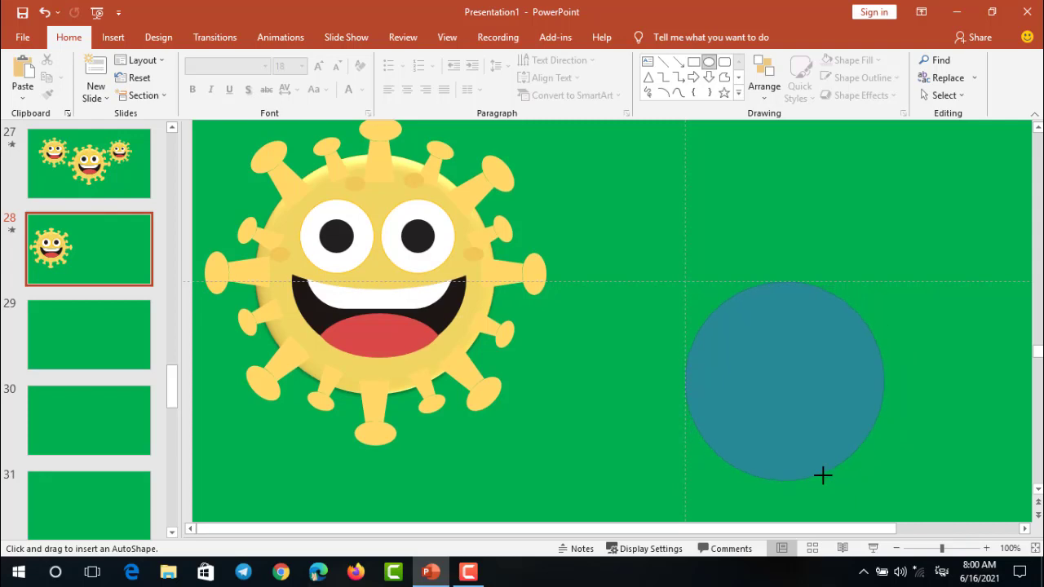
pyautogui.moveTo(826, 506); pyautogui.dragTo(822, 476)
pyautogui.moveTo(795, 422); pyautogui.dragTo(702, 326)
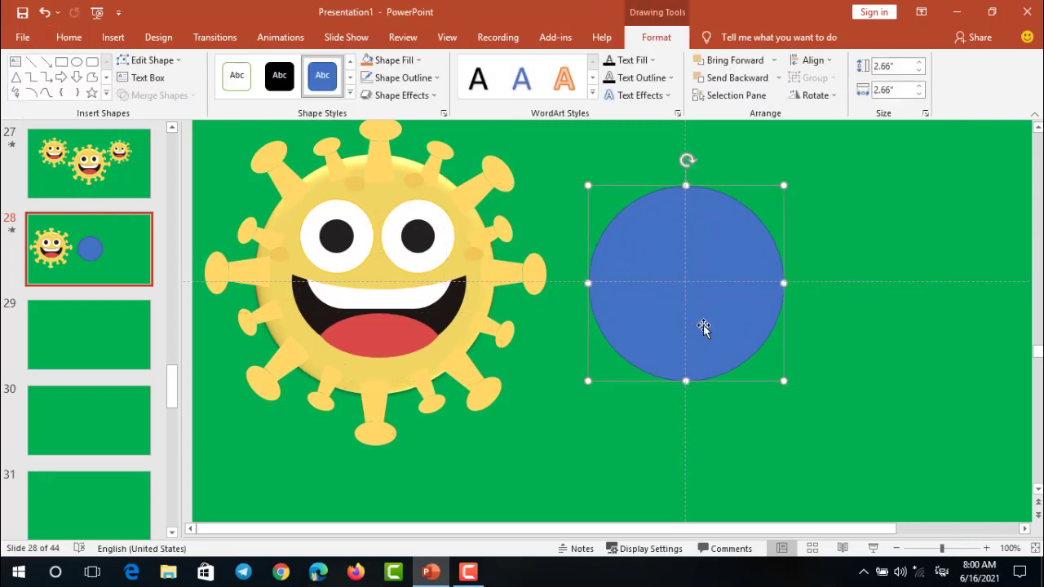
# Step: Remove the circle's outline and fill it with the virus face's yellow using the eyedropper
pyautogui.click(703, 328)
pyautogui.click(440, 78)
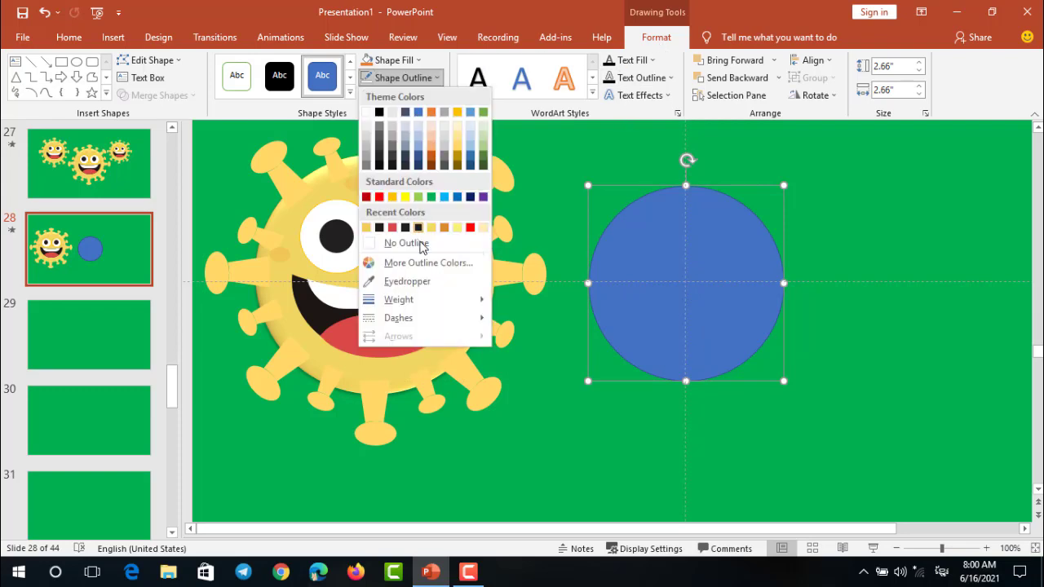
pyautogui.click(421, 246)
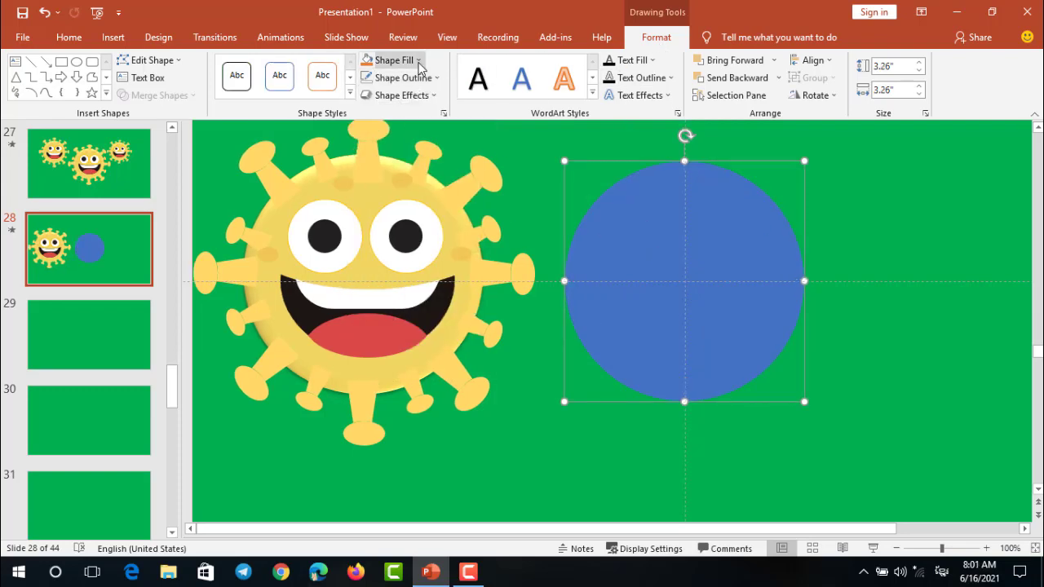
pyautogui.click(418, 62)
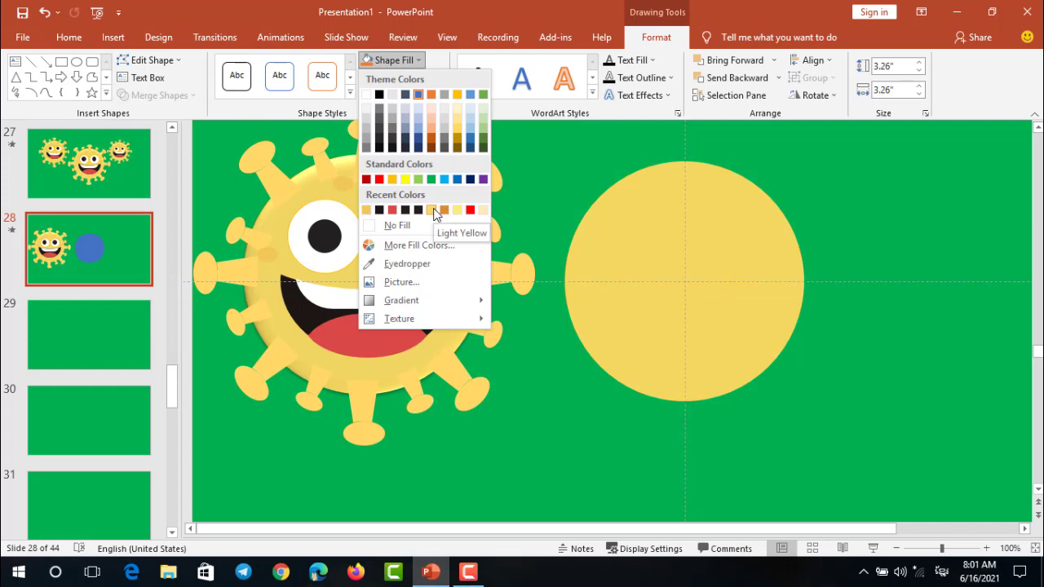
pyautogui.click(399, 264)
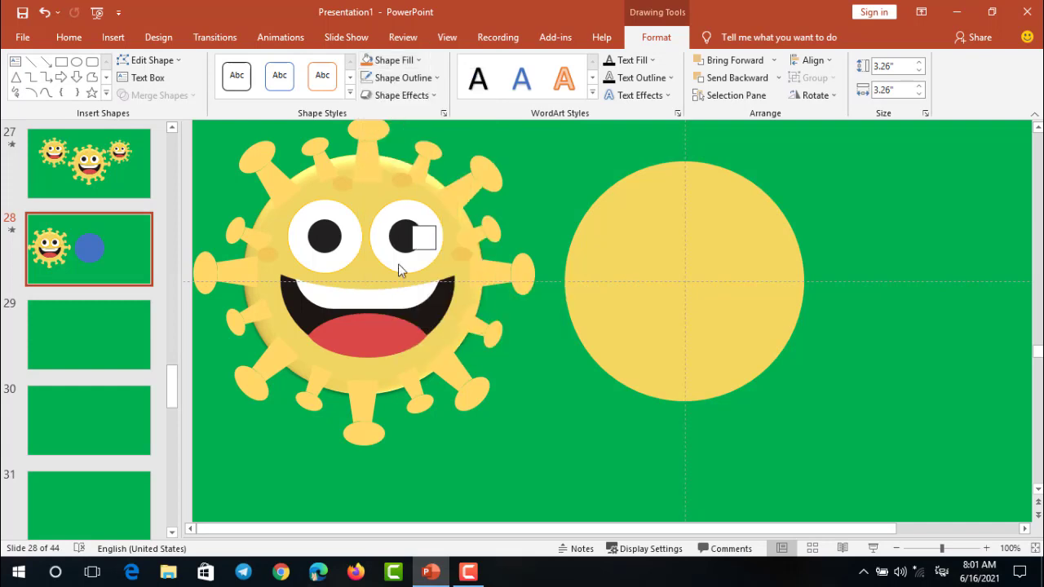
pyautogui.click(373, 203)
pyautogui.click(893, 241)
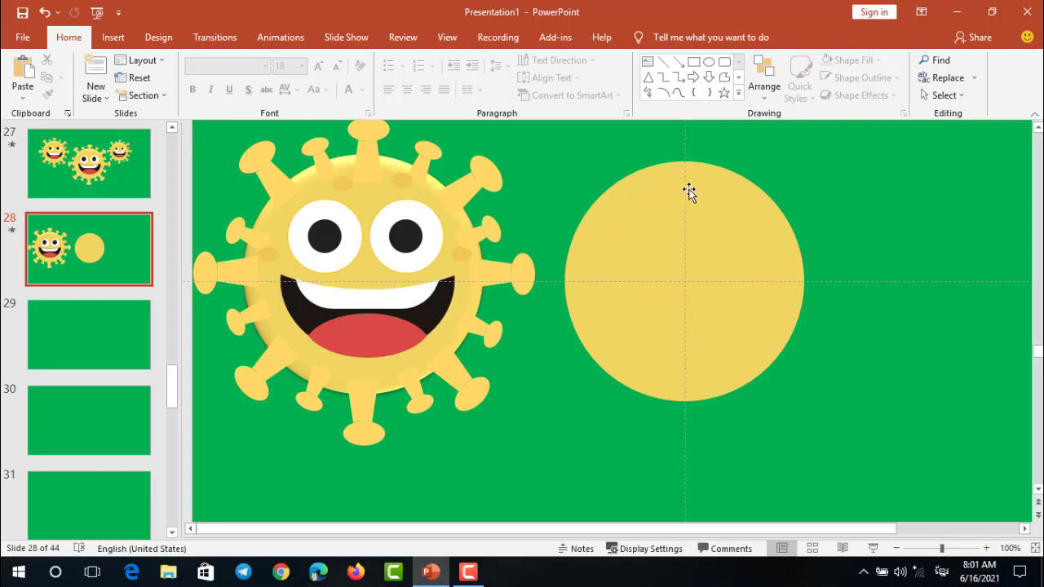
# Step: Place an outline-free blue oval, 2.83 by 2.16 inches, centred inside the yellow circle
pyautogui.click(708, 65)
pyautogui.moveTo(766, 155)
pyautogui.mouseDown()
pyautogui.moveTo(864, 253)
pyautogui.moveTo(969, 309)
pyautogui.mouseUp()
pyautogui.moveTo(902, 228)
pyautogui.mouseDown()
pyautogui.moveTo(711, 286)
pyautogui.moveTo(722, 290)
pyautogui.mouseUp()
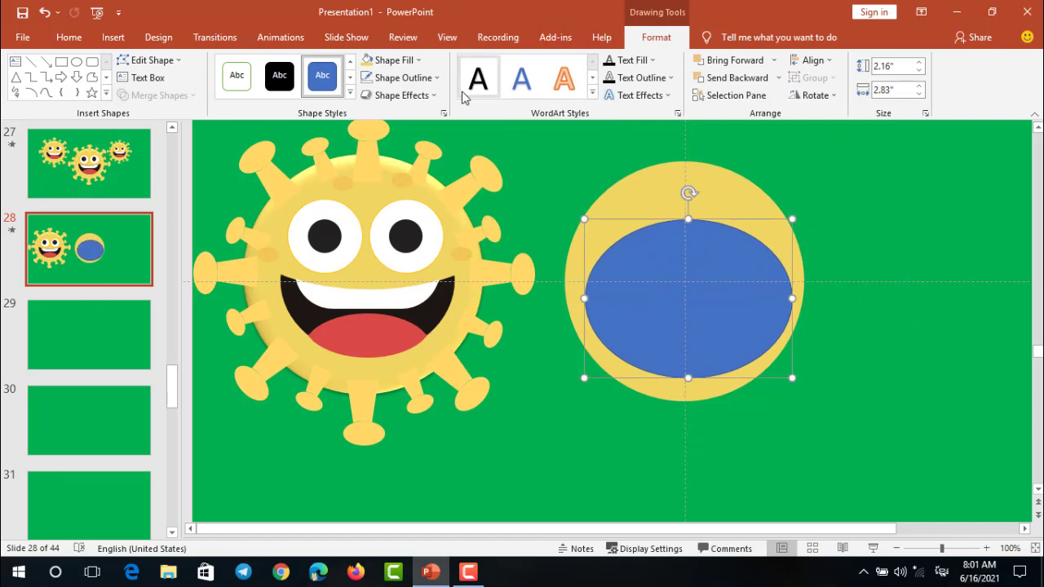
pyautogui.click(434, 78)
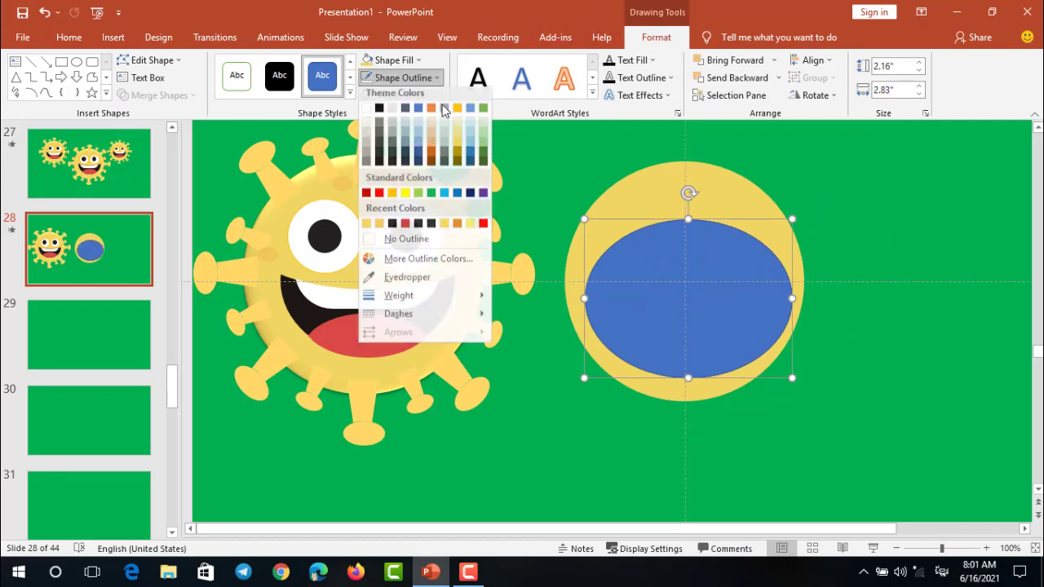
pyautogui.click(410, 245)
pyautogui.moveTo(718, 269); pyautogui.dragTo(706, 261)
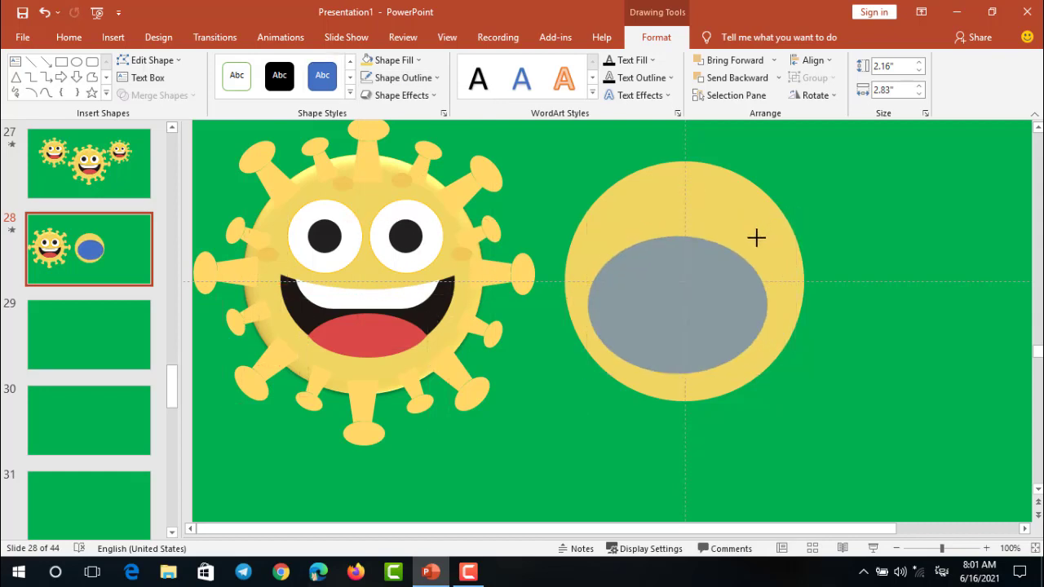
pyautogui.moveTo(779, 224); pyautogui.dragTo(771, 233)
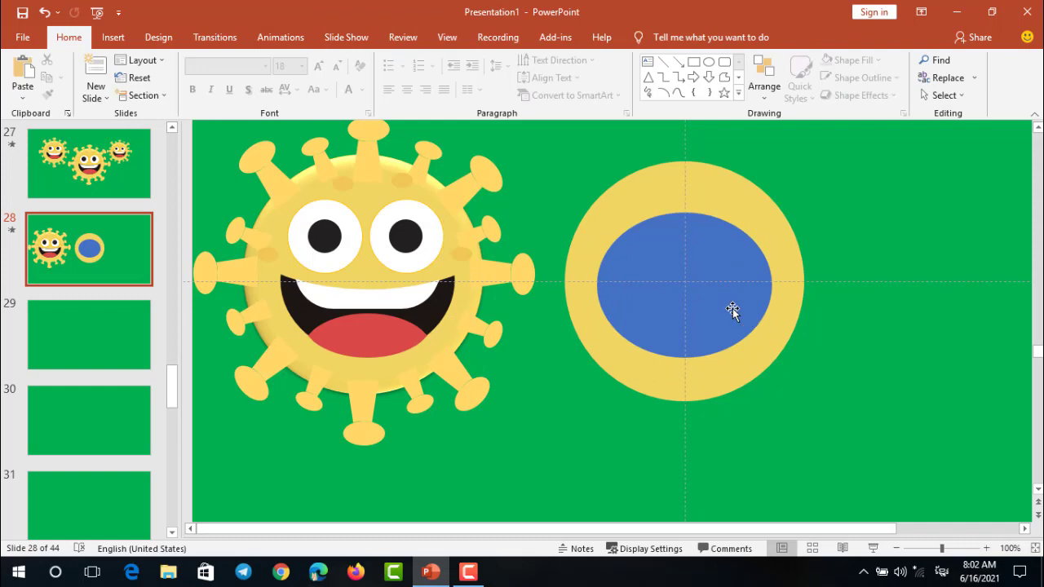
# Step: Duplicate the blue oval off to its right
pyautogui.click(733, 309)
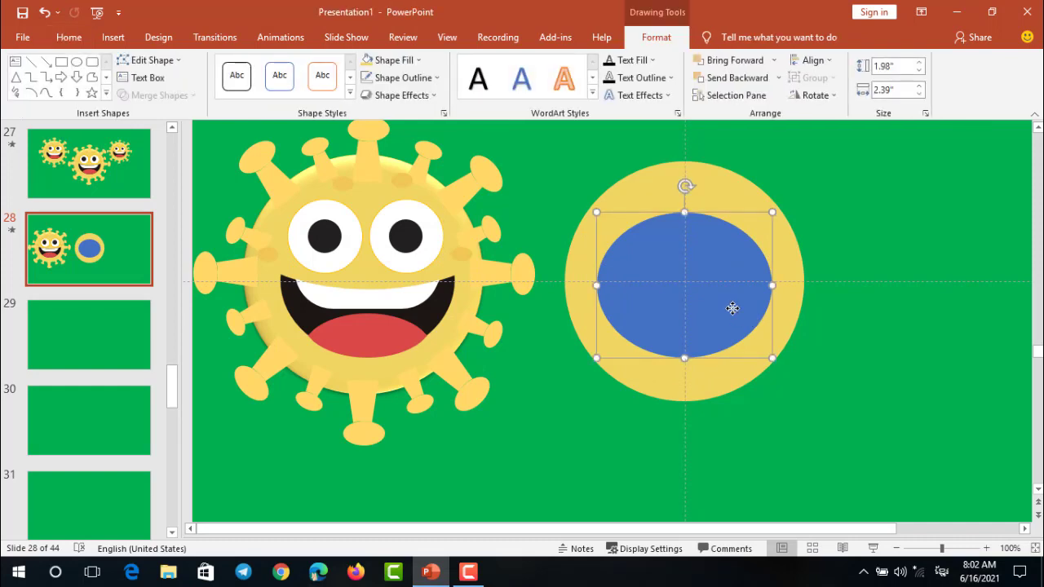
pyautogui.moveTo(732, 308); pyautogui.dragTo(833, 295)
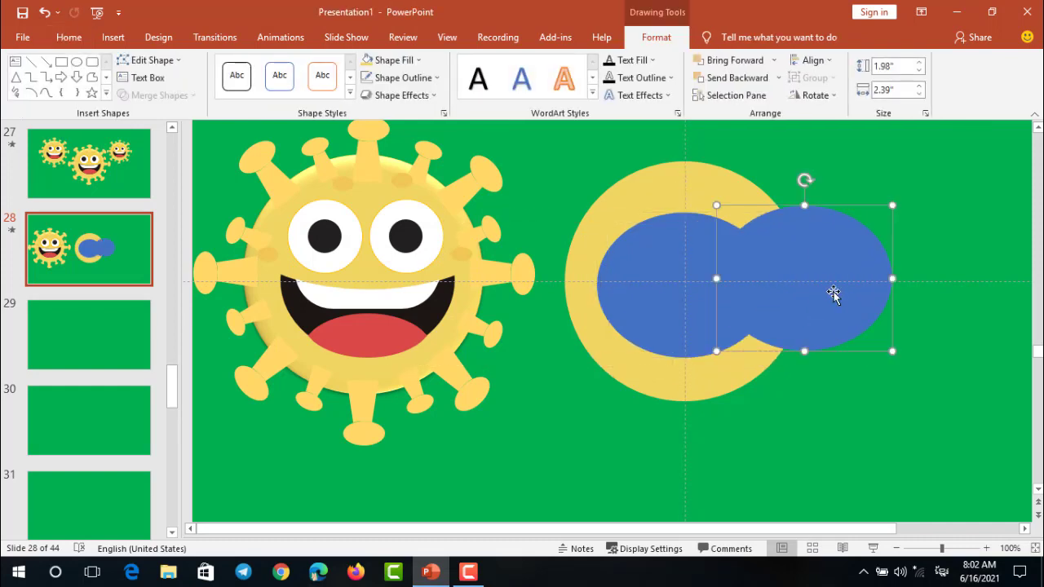
pyautogui.press('c')
# Step: Give the copied oval a solid orange fill at 66% transparency
pyautogui.rightClick(842, 337)
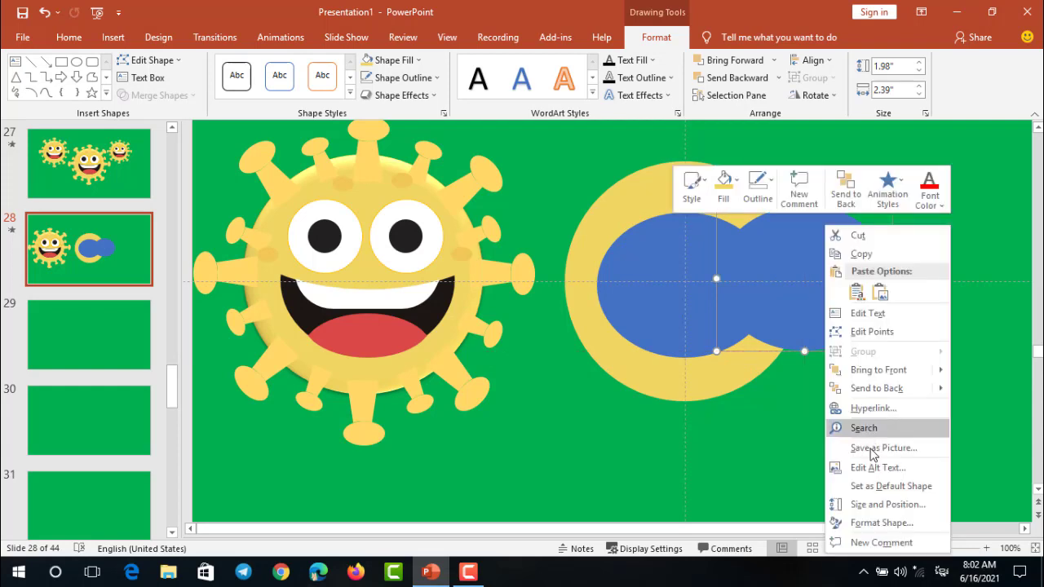
pyautogui.click(865, 526)
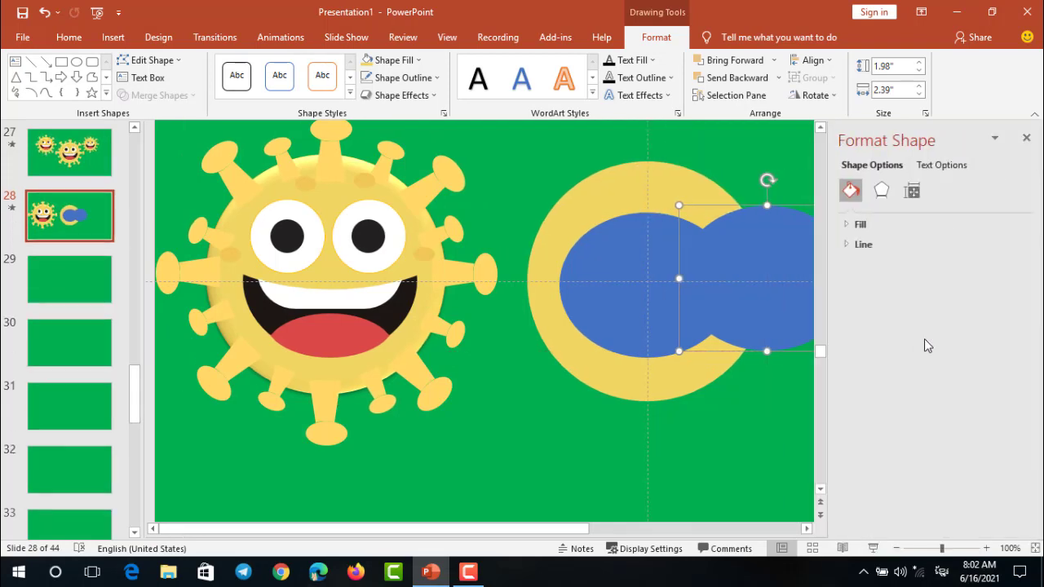
pyautogui.click(856, 225)
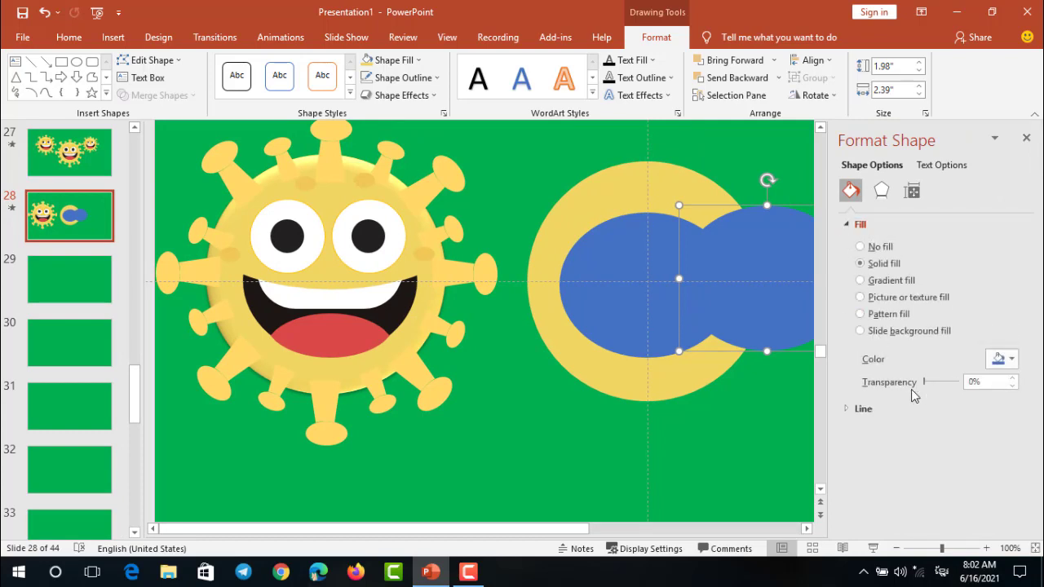
pyautogui.moveTo(931, 385); pyautogui.dragTo(946, 392)
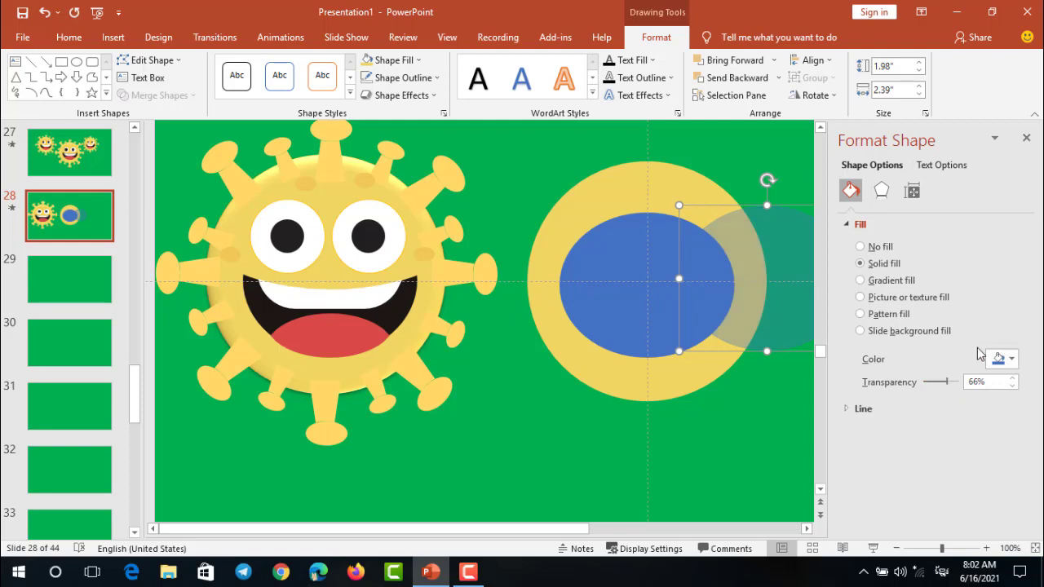
pyautogui.click(1010, 359)
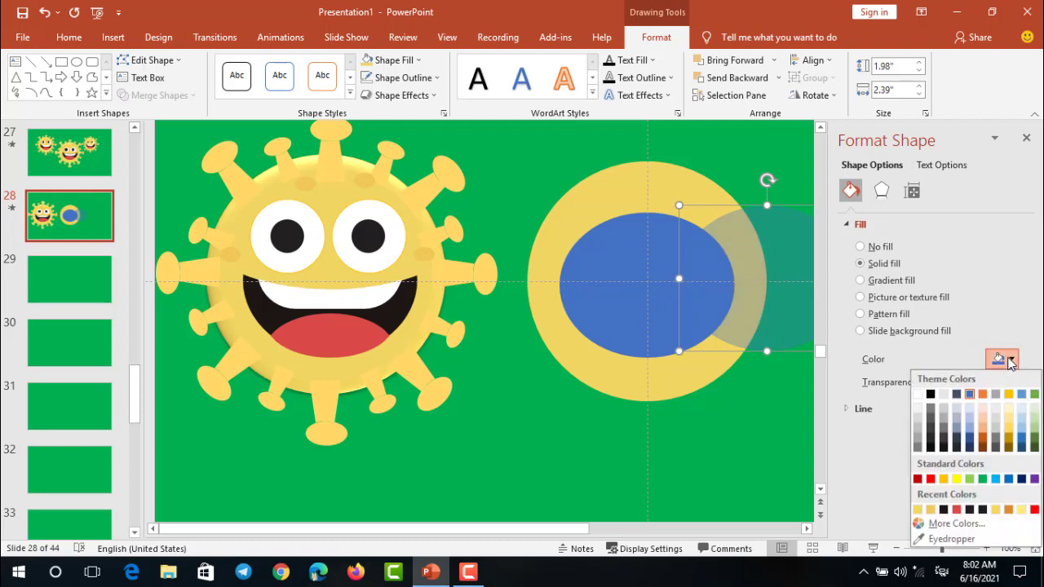
pyautogui.click(930, 479)
pyautogui.click(1025, 139)
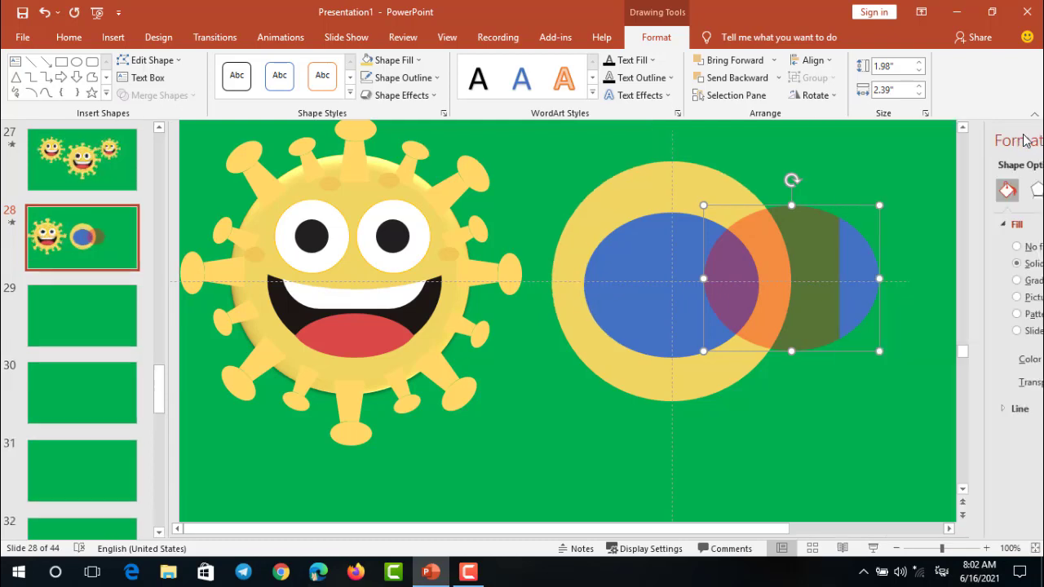
# Step: Overlay the transparent ellipse on the blue one, Fragment them, and remove the top pieces
pyautogui.moveTo(858, 263)
pyautogui.mouseDown()
pyautogui.moveTo(716, 239)
pyautogui.moveTo(734, 232)
pyautogui.moveTo(734, 187)
pyautogui.moveTo(736, 198)
pyautogui.moveTo(873, 212)
pyautogui.moveTo(796, 214)
pyautogui.moveTo(878, 215)
pyautogui.moveTo(840, 212)
pyautogui.mouseUp()
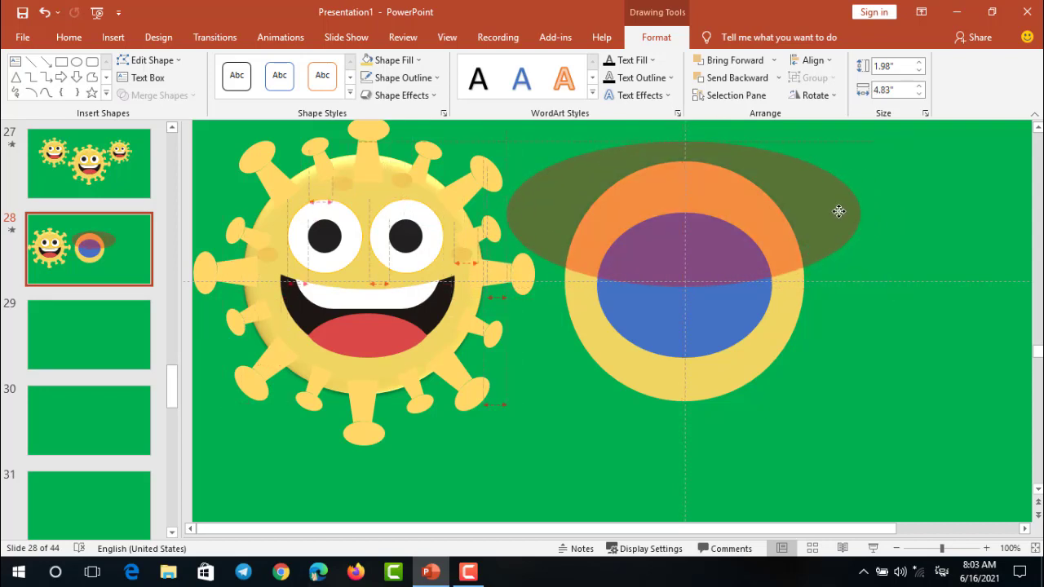
pyautogui.keyDown('shift'); pyautogui.click(665, 303); pyautogui.keyUp('shift')
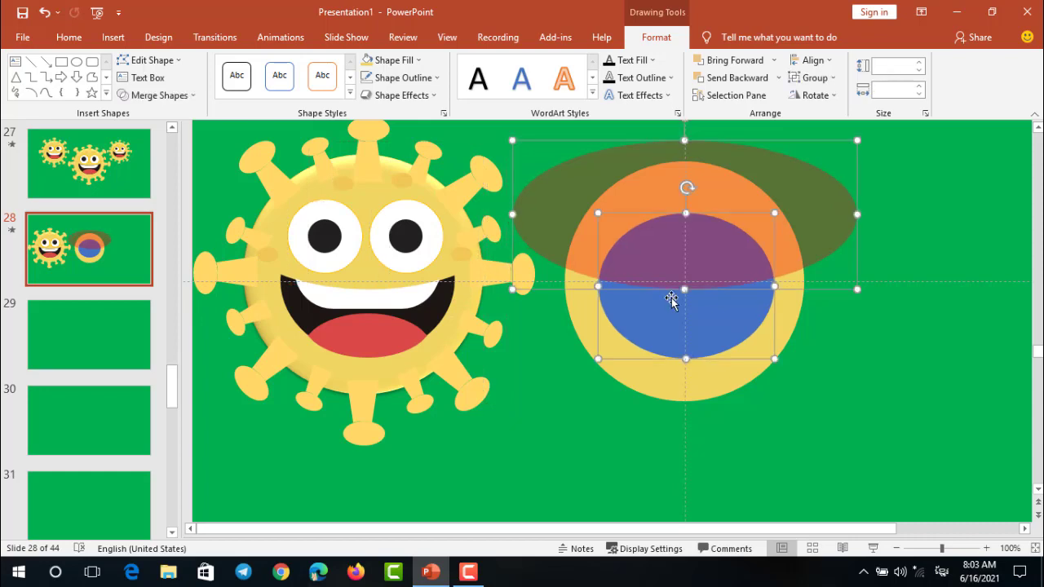
pyautogui.click(193, 96)
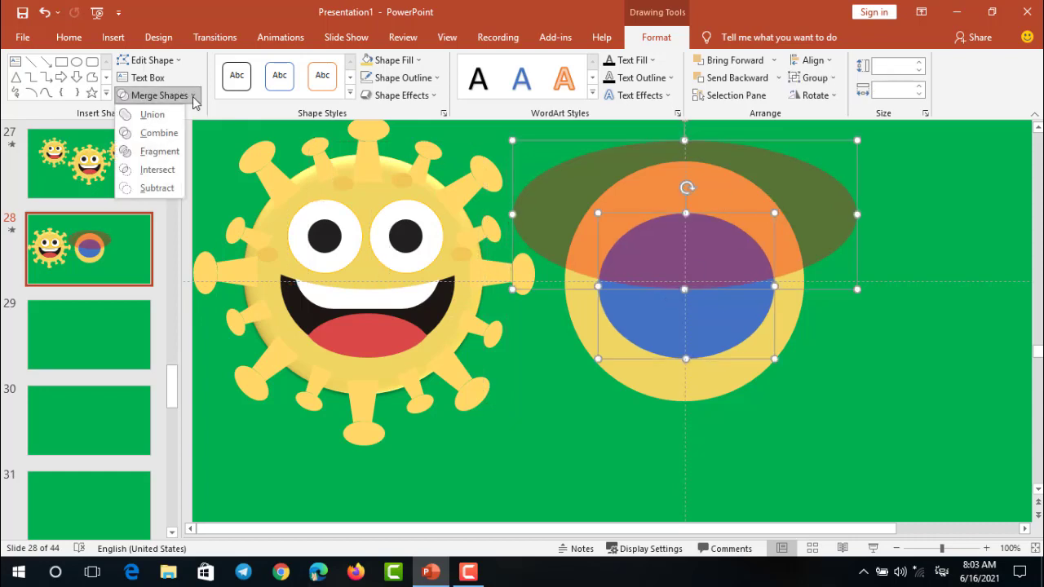
pyautogui.click(159, 153)
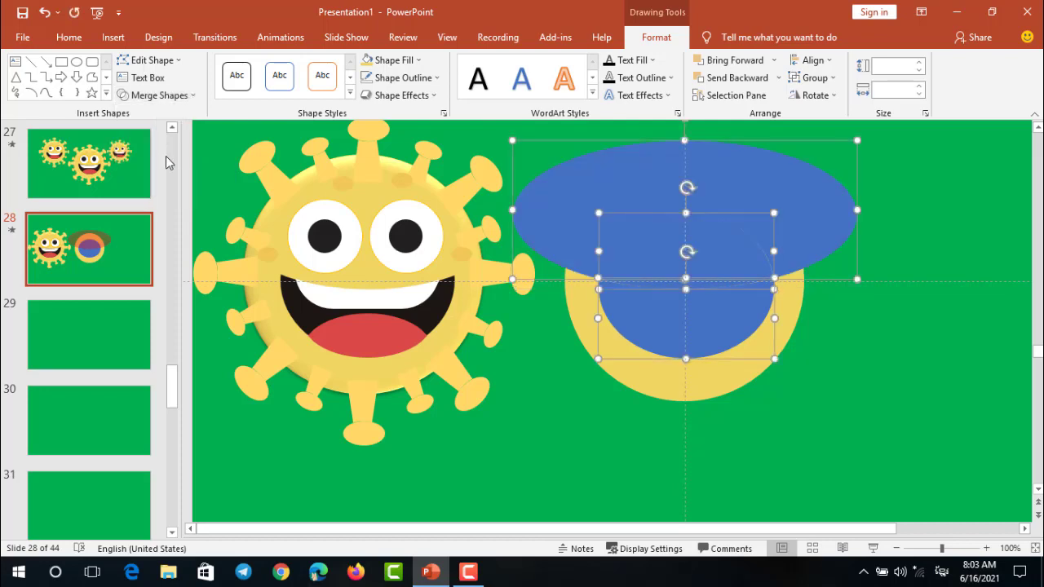
pyautogui.click(861, 217)
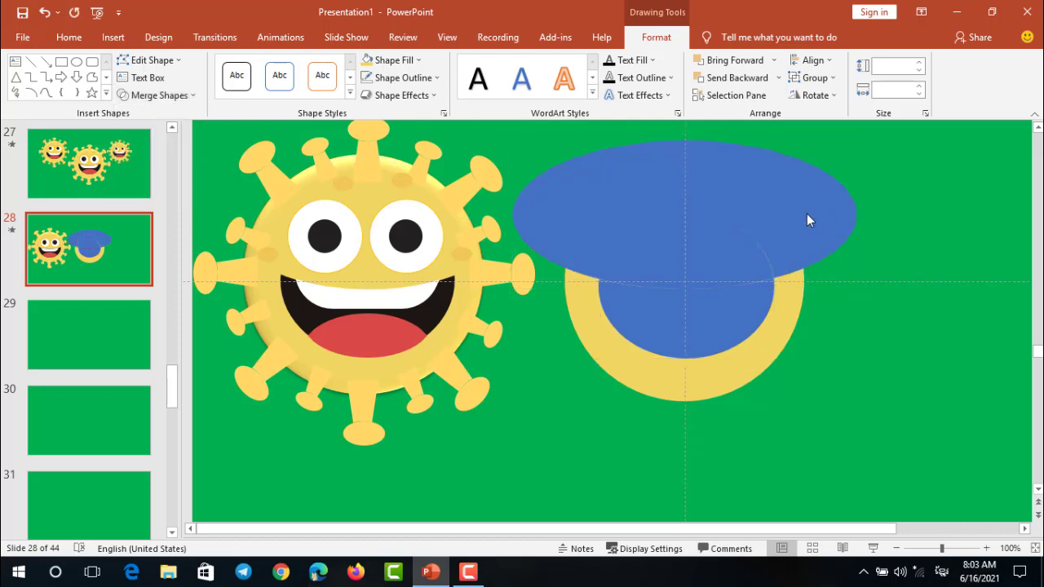
pyautogui.click(807, 214)
pyautogui.press('Delete')
pyautogui.click(714, 251)
# Step: Delete the leftover upper fragment and fill the blue smile shape black
pyautogui.press('Delete')
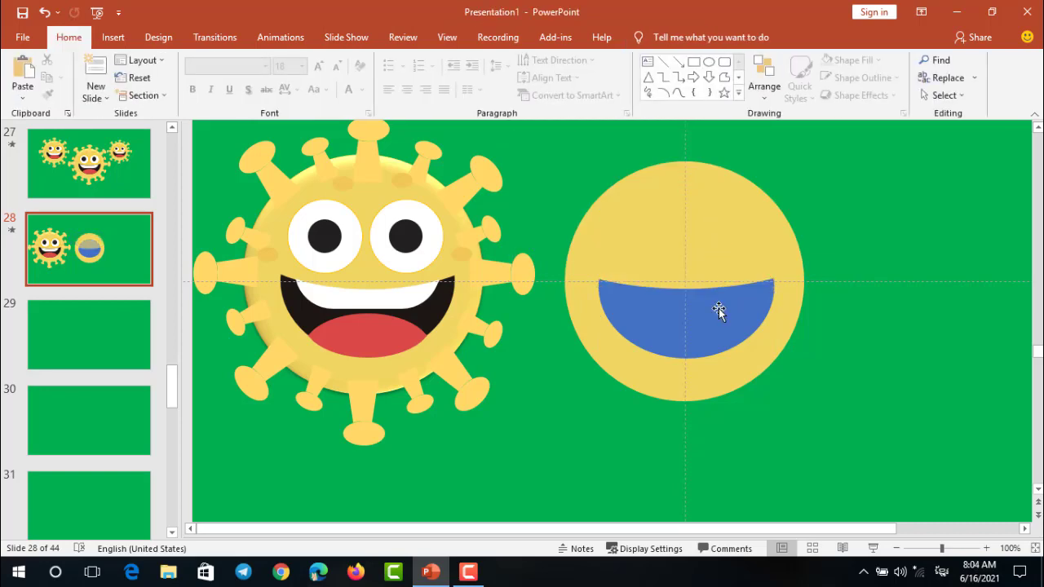
pyautogui.click(718, 311)
pyautogui.scroll(2, 722, 308)
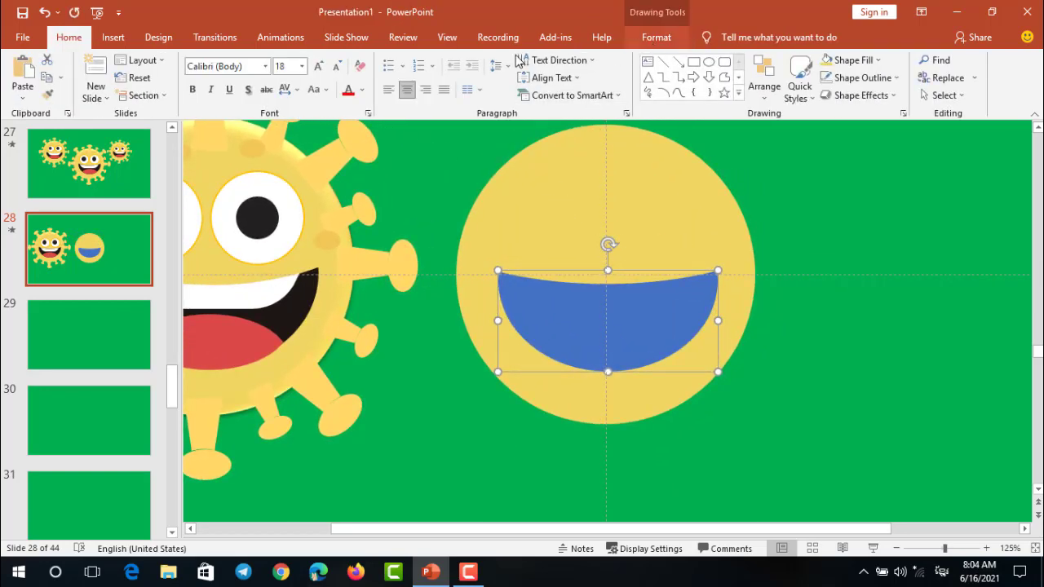
pyautogui.click(418, 62)
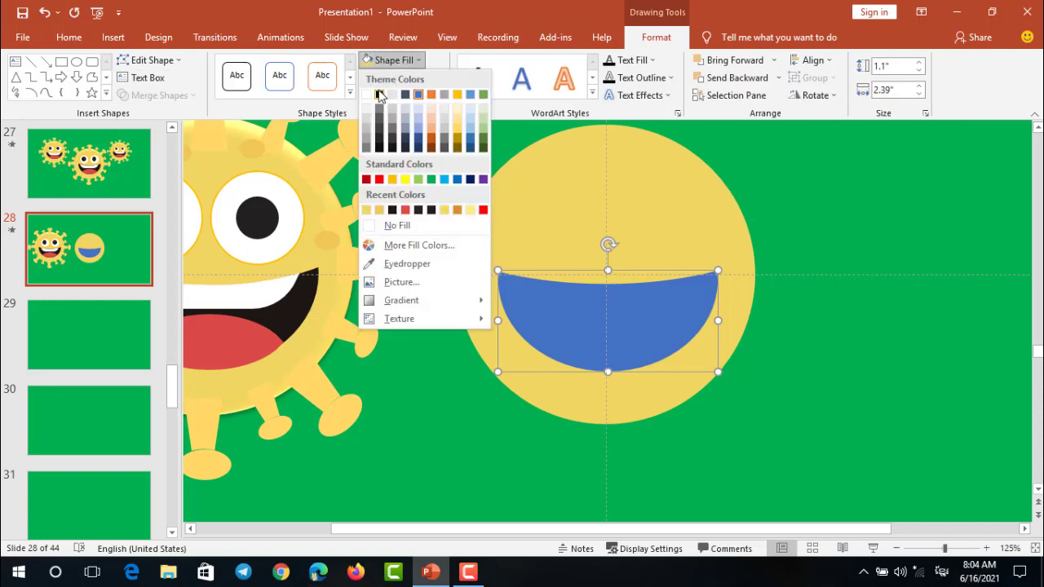
pyautogui.click(379, 96)
pyautogui.click(859, 353)
# Step: Copy the black mouth to the upper right as a spare
pyautogui.scroll(-5, 859, 352)
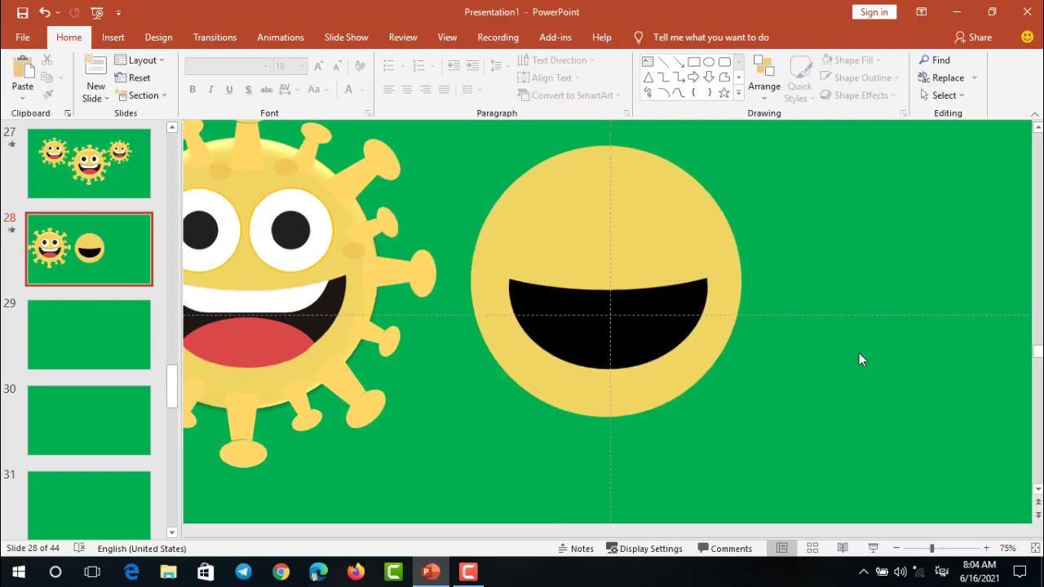
pyautogui.scroll(-1, 859, 352)
pyautogui.scroll(1, 450, 329)
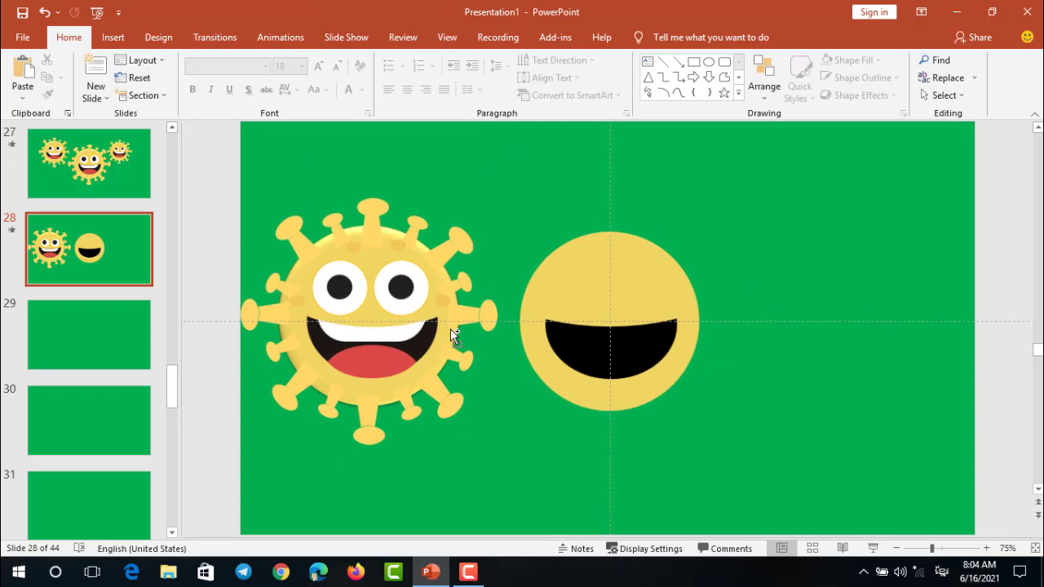
pyautogui.click(587, 352)
pyautogui.moveTo(587, 352); pyautogui.dragTo(795, 284)
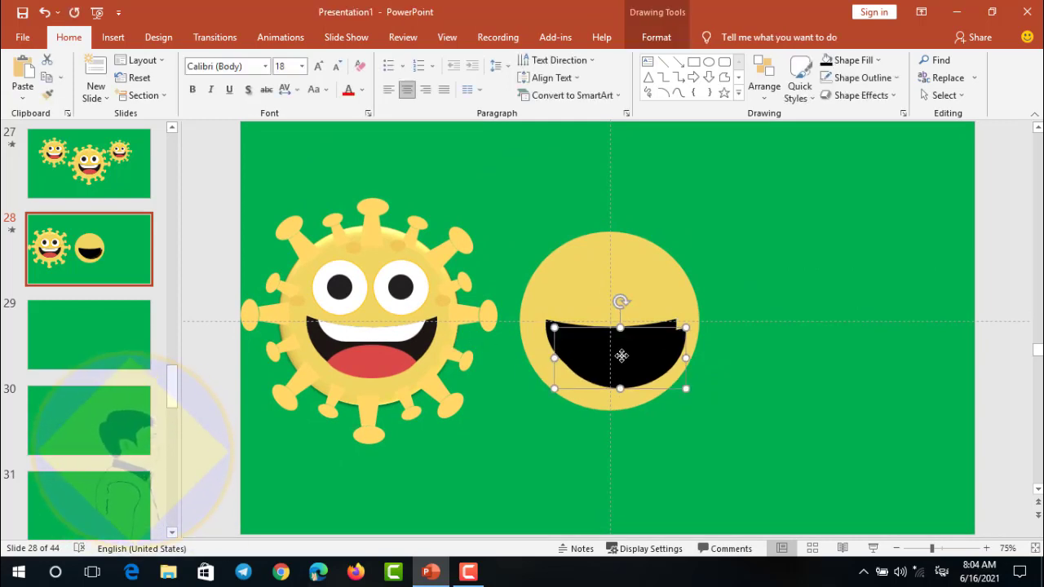
# Step: Nudge the spare mouth copy slightly upward, out of the way
pyautogui.click(700, 371)
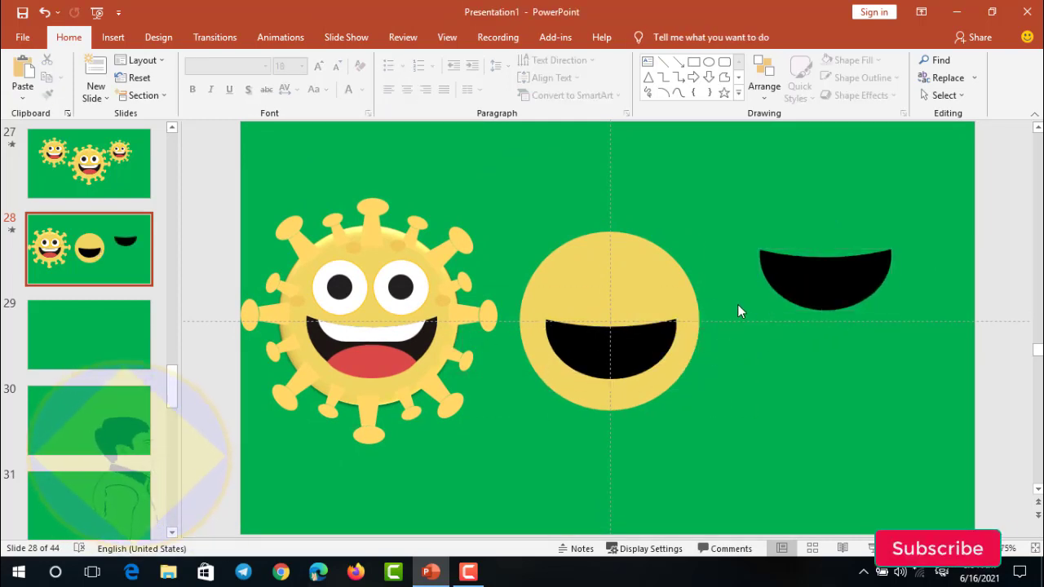
pyautogui.moveTo(832, 285); pyautogui.dragTo(833, 271)
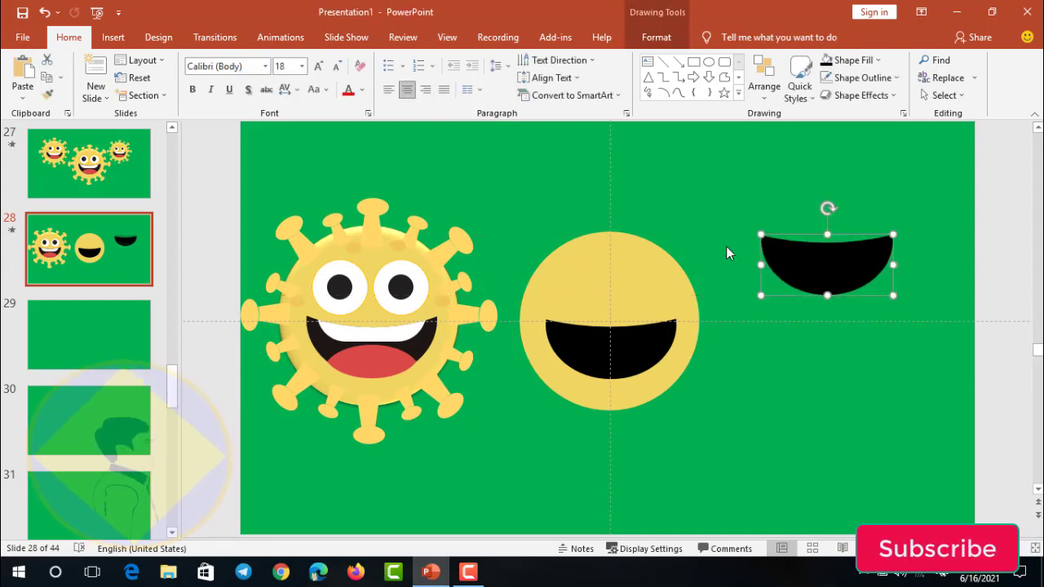
pyautogui.click(683, 230)
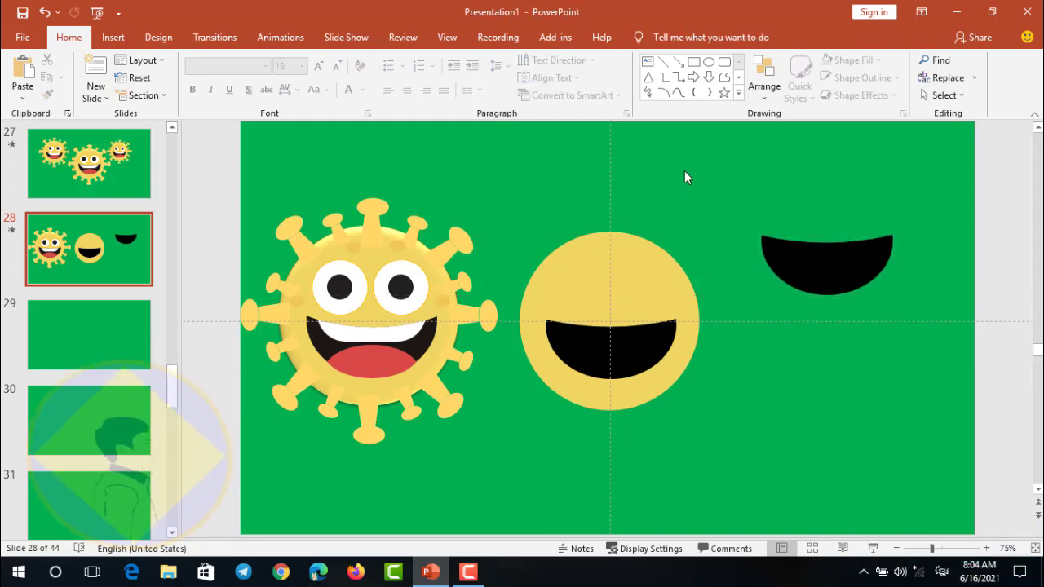
# Step: Draw an outline-free blue oval over the mouth's lower part at 40% transparency
pyautogui.click(707, 62)
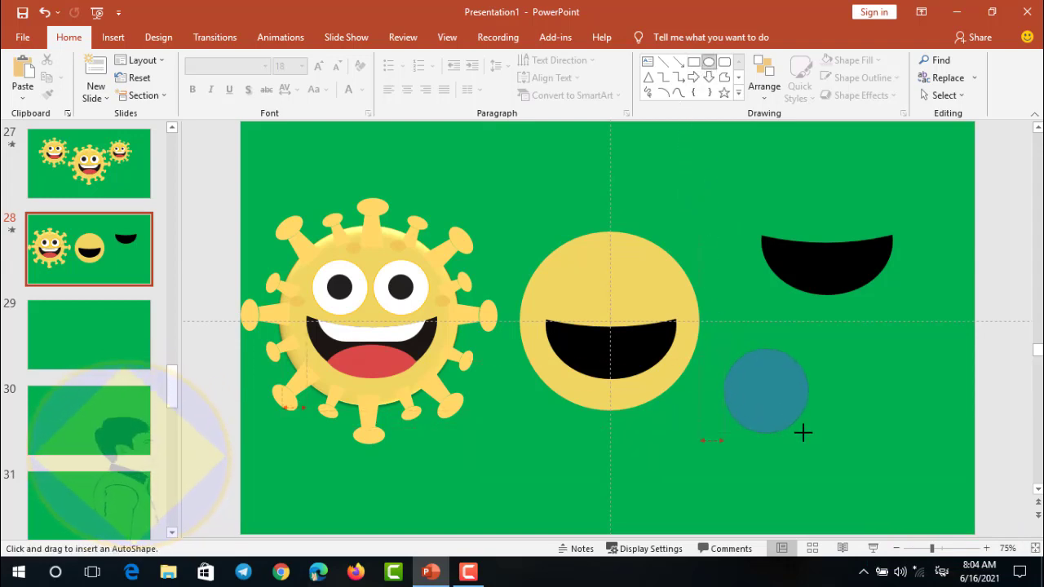
pyautogui.moveTo(753, 341); pyautogui.dragTo(858, 437)
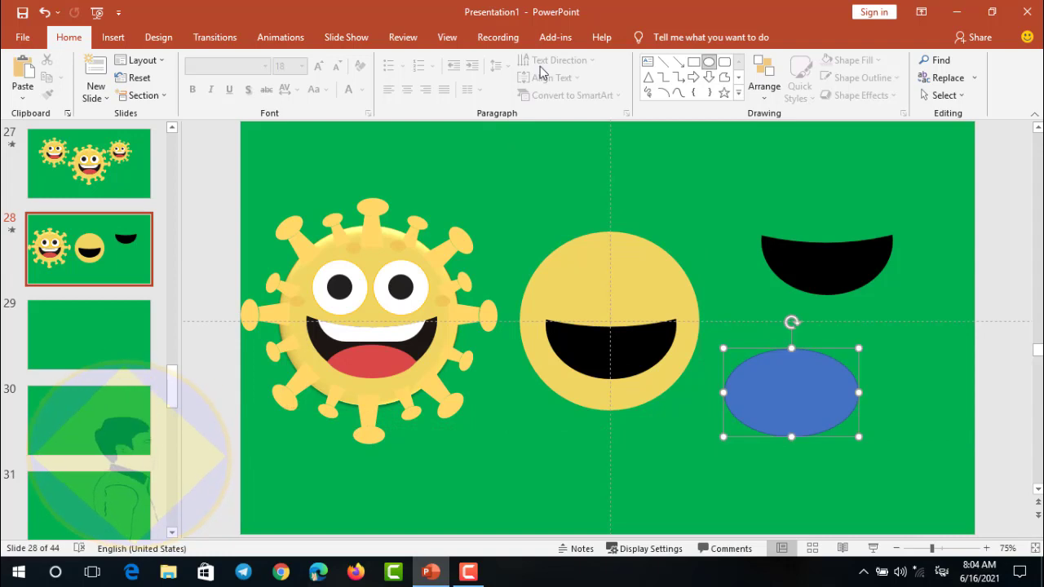
pyautogui.click(412, 77)
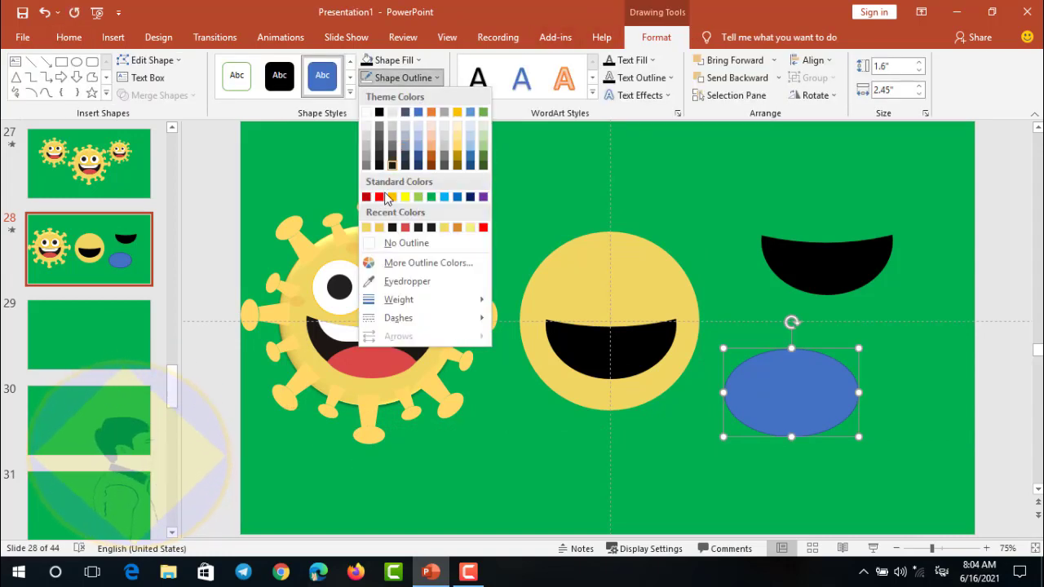
pyautogui.click(398, 239)
pyautogui.moveTo(773, 393); pyautogui.dragTo(620, 396)
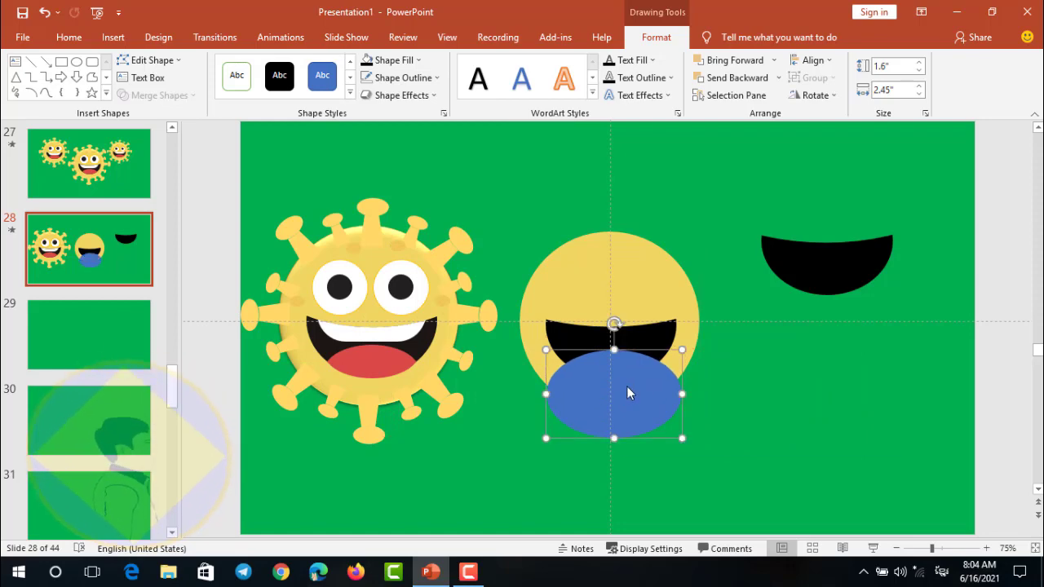
pyautogui.rightClick(626, 389)
pyautogui.click(677, 361)
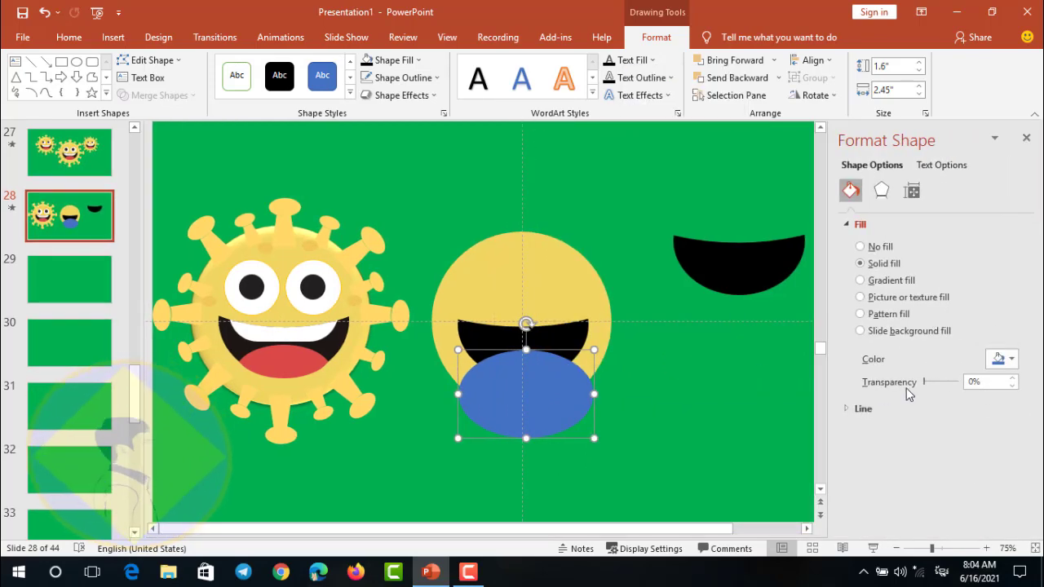
pyautogui.moveTo(928, 382); pyautogui.dragTo(939, 388)
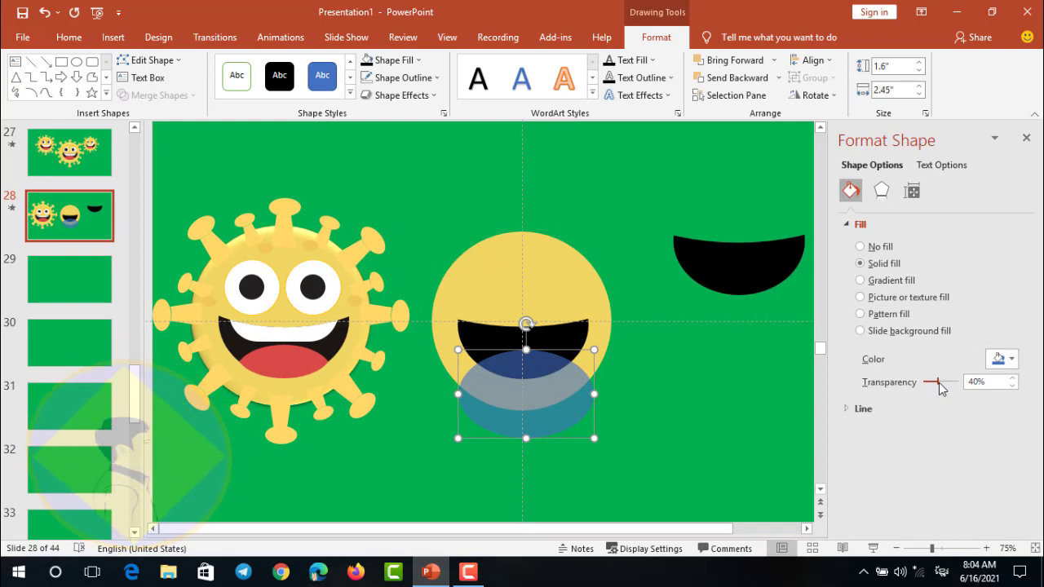
pyautogui.click(1025, 140)
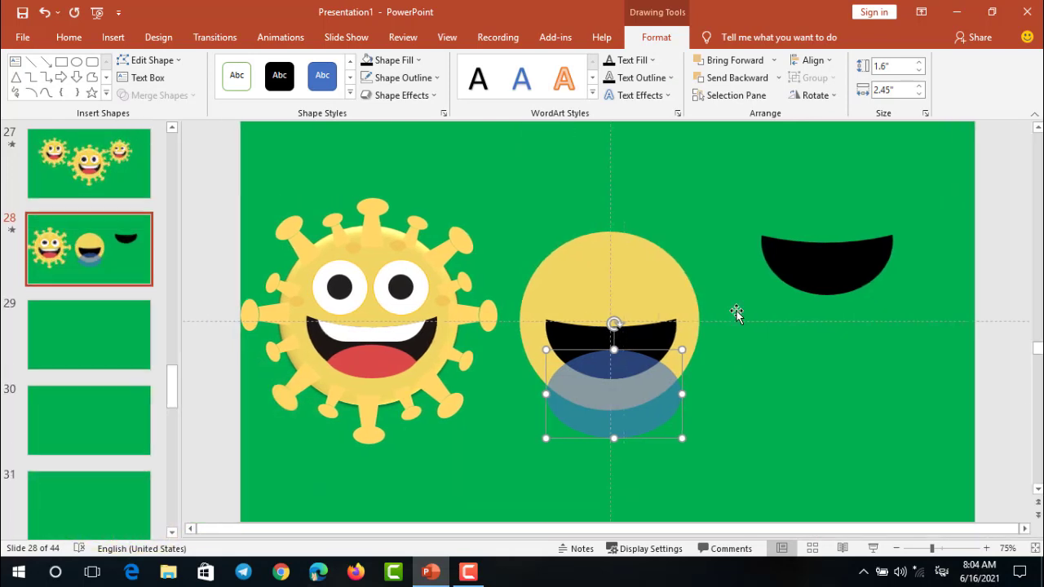
pyautogui.click(584, 390)
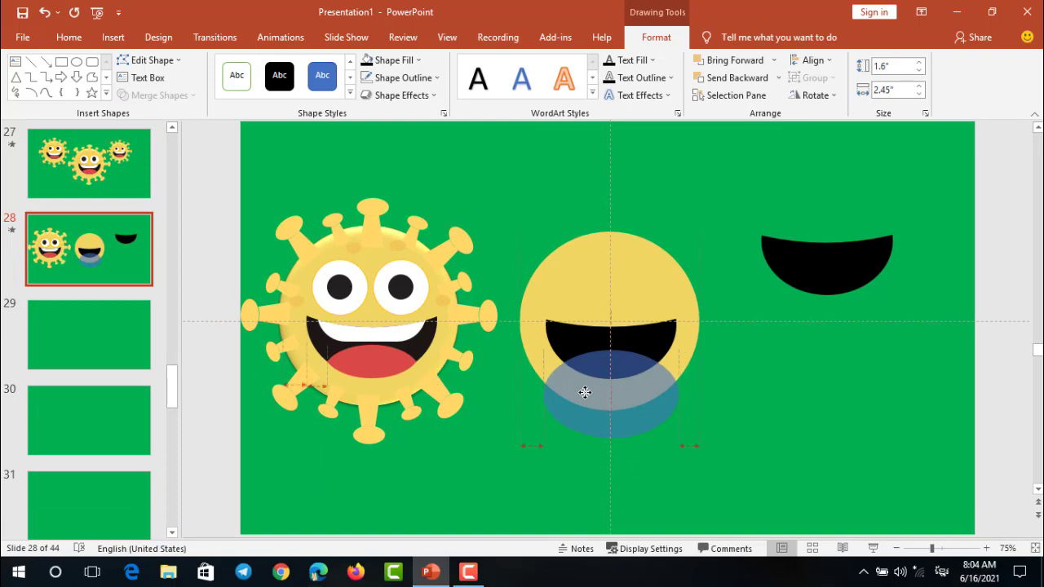
# Step: Fragment the black mouth with the blue oval and delete the lower black piece
pyautogui.keyDown('shift'); pyautogui.click(611, 335); pyautogui.keyUp('shift')
pyautogui.click(191, 95)
pyautogui.click(159, 151)
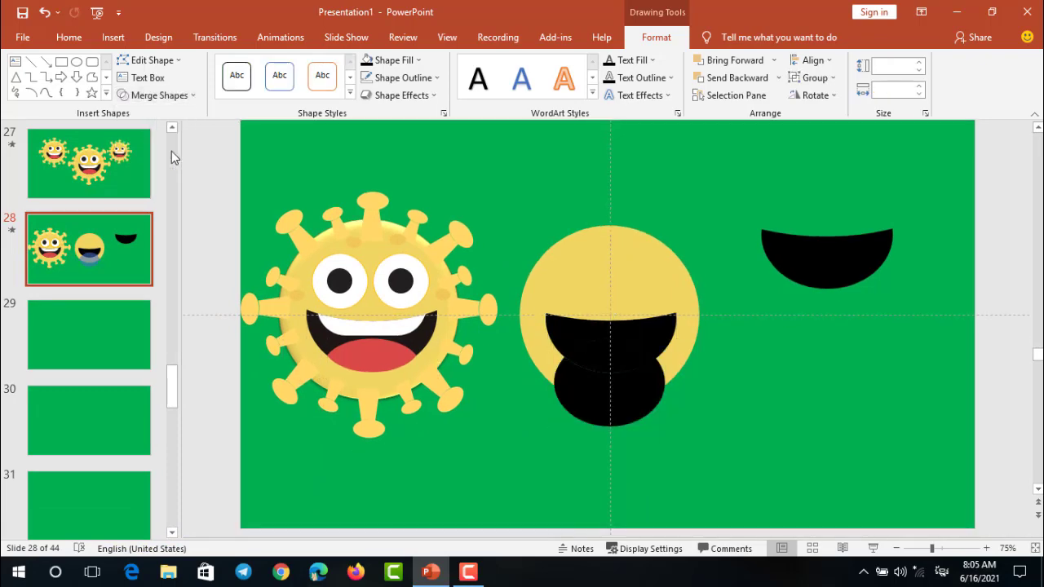
pyautogui.click(803, 437)
pyautogui.click(613, 405)
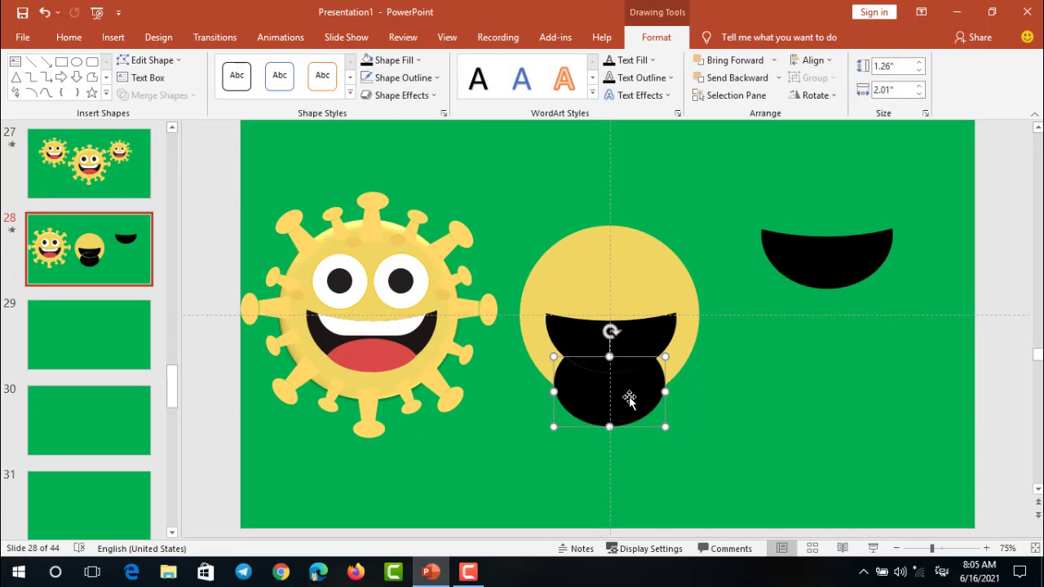
pyautogui.press('Delete')
pyautogui.click(620, 361)
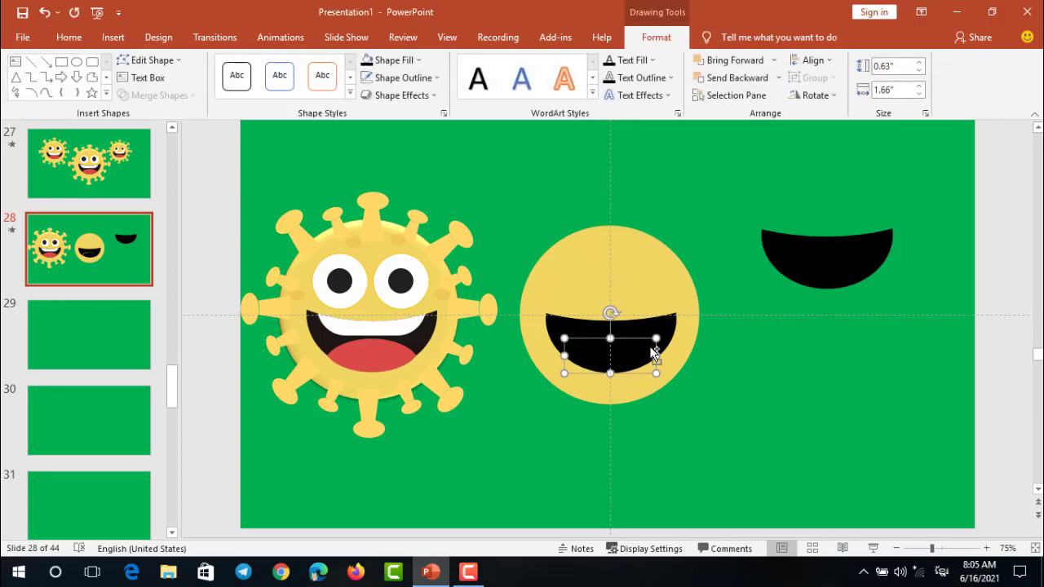
pyautogui.keyDown('ctrl'); pyautogui.scroll(5, 628, 355); pyautogui.keyUp('ctrl')
pyautogui.click(694, 287)
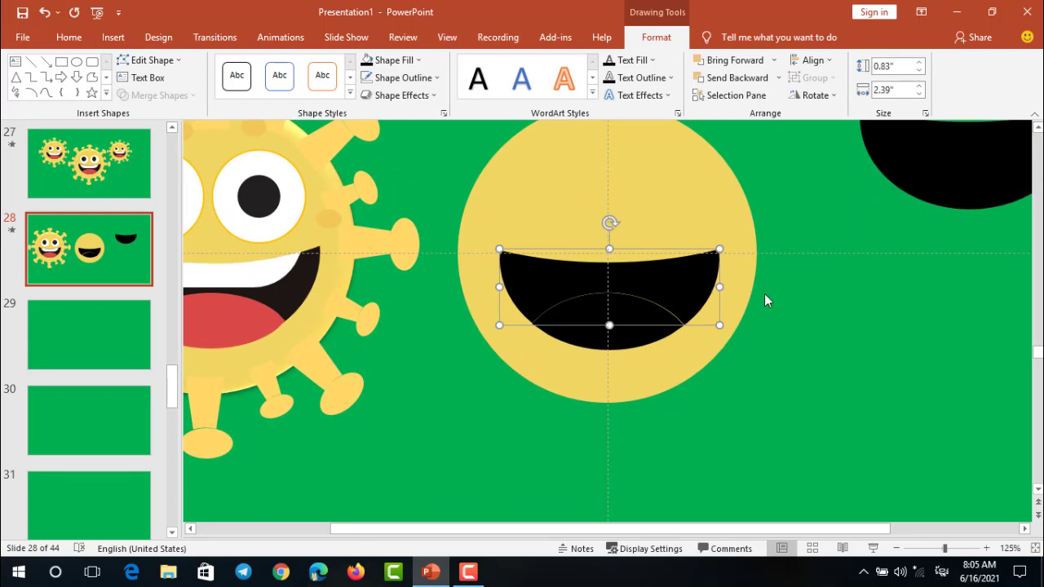
pyautogui.click(896, 330)
pyautogui.keyDown('ctrl'); pyautogui.scroll(-5, 896, 330); pyautogui.keyUp('ctrl')
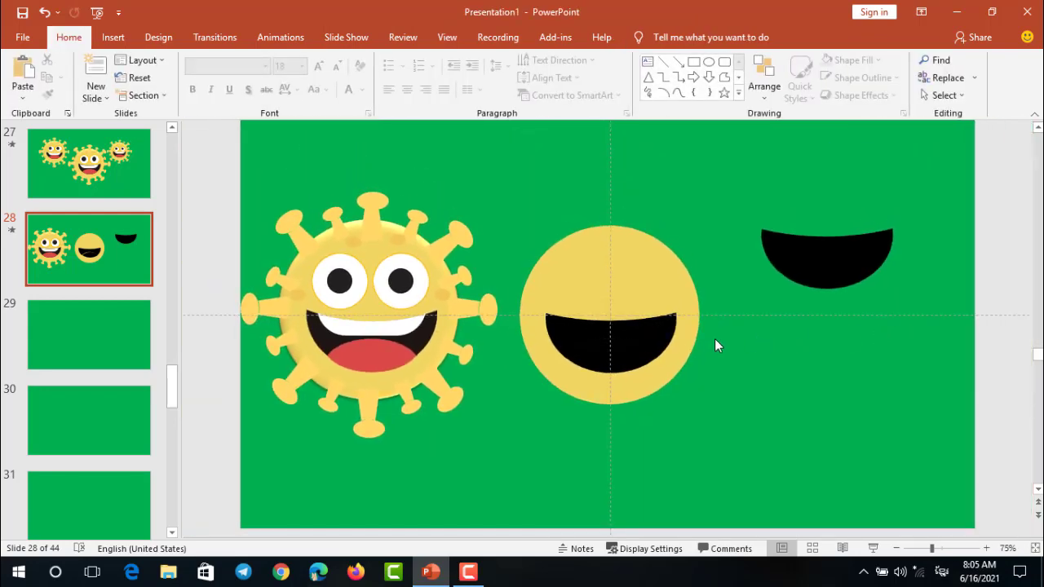
pyautogui.keyDown('ctrl'); pyautogui.scroll(5, 706, 338); pyautogui.keyUp('ctrl')
# Step: Fill the tongue piece inside the mouth with Red
pyautogui.click(617, 350)
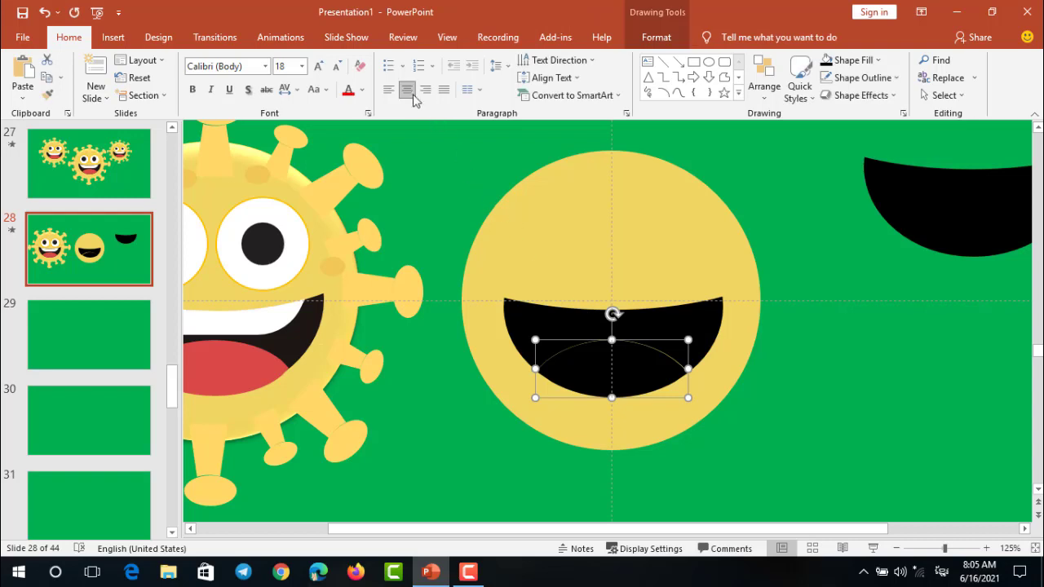
pyautogui.click(654, 41)
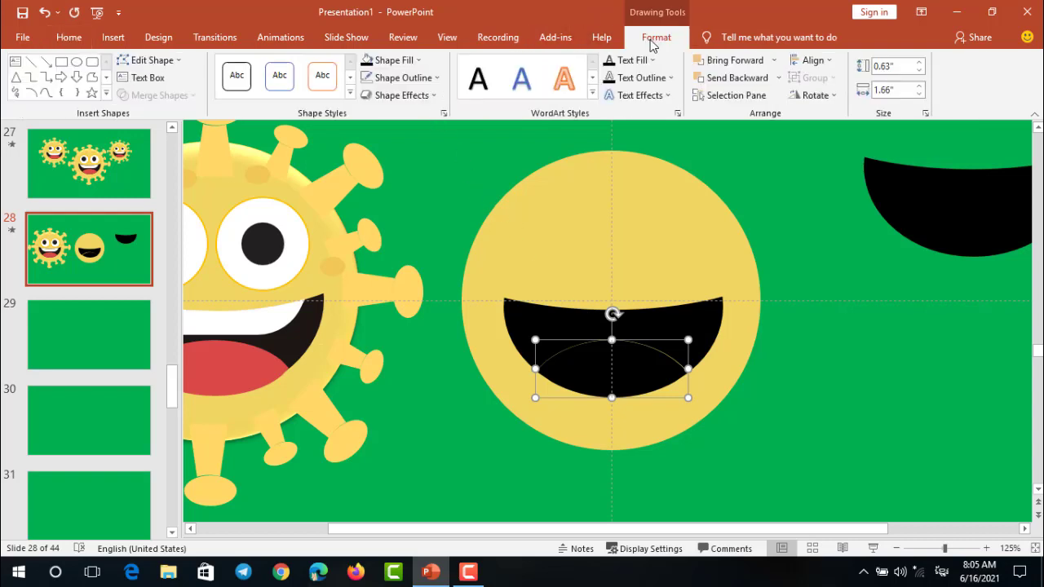
pyautogui.click(416, 60)
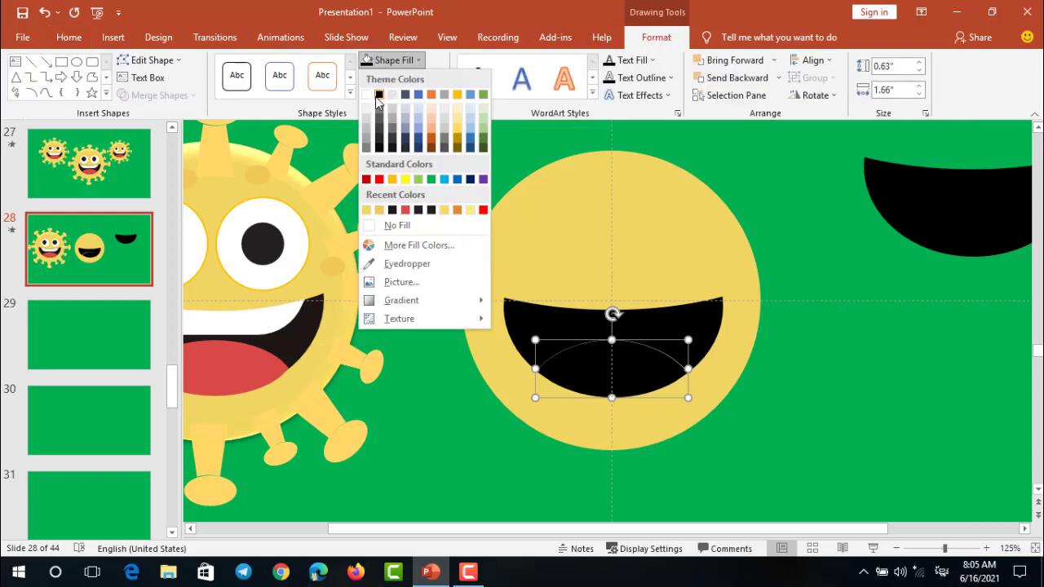
pyautogui.click(380, 178)
pyautogui.click(817, 321)
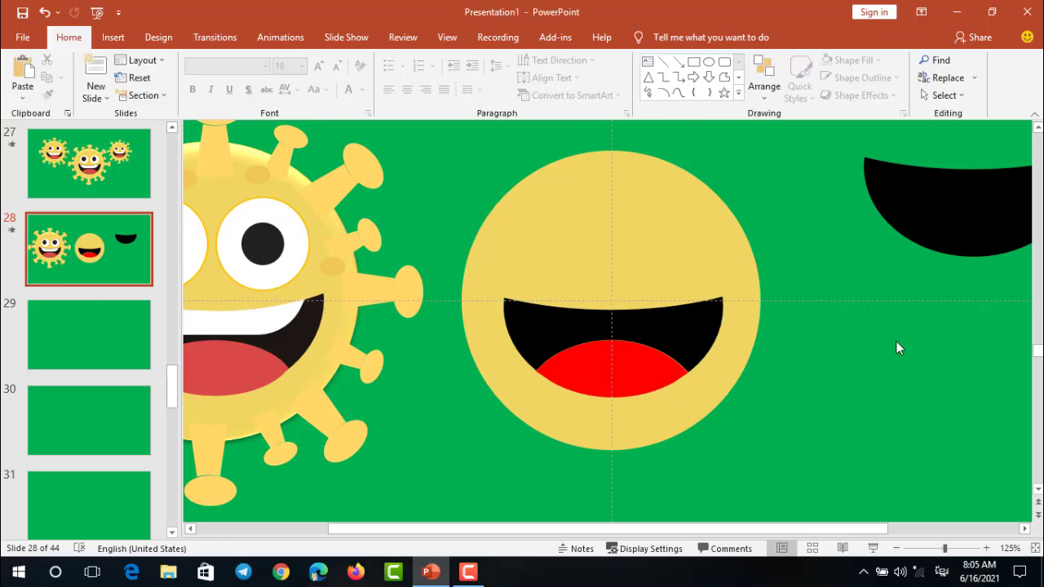
pyautogui.keyDown('ctrl'); pyautogui.scroll(-1, 895, 341); pyautogui.keyUp('ctrl')
pyautogui.keyDown('ctrl'); pyautogui.scroll(-2, 896, 341); pyautogui.keyUp('ctrl')
pyautogui.keyDown('ctrl'); pyautogui.scroll(1, 693, 311); pyautogui.keyUp('ctrl')
pyautogui.keyDown('ctrl'); pyautogui.scroll(4, 692, 310); pyautogui.keyUp('ctrl')
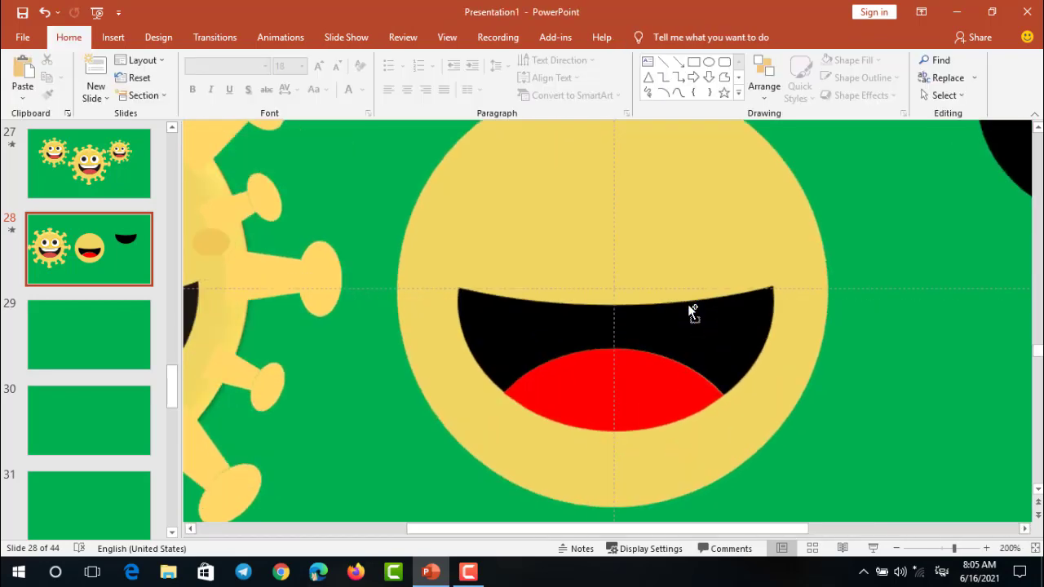
pyautogui.keyDown('ctrl'); pyautogui.scroll(1, 692, 311); pyautogui.keyUp('ctrl')
pyautogui.keyDown('ctrl'); pyautogui.scroll(-2, 693, 311); pyautogui.keyUp('ctrl')
pyautogui.keyDown('ctrl'); pyautogui.scroll(-2, 692, 311); pyautogui.keyUp('ctrl')
pyautogui.keyDown('ctrl'); pyautogui.scroll(-2, 693, 311); pyautogui.keyUp('ctrl')
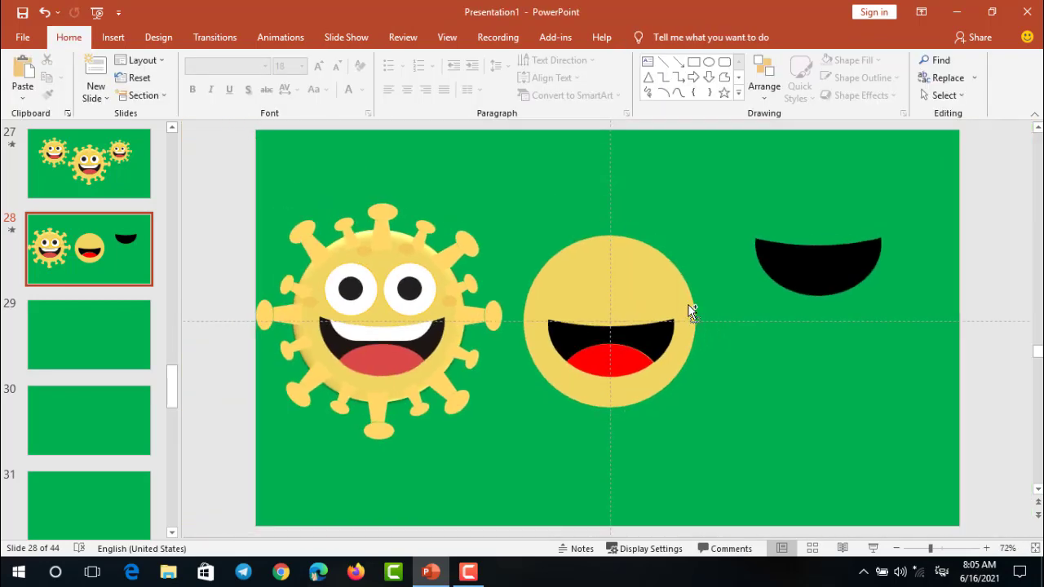
pyautogui.keyDown('ctrl'); pyautogui.scroll(1, 610, 324); pyautogui.keyUp('ctrl')
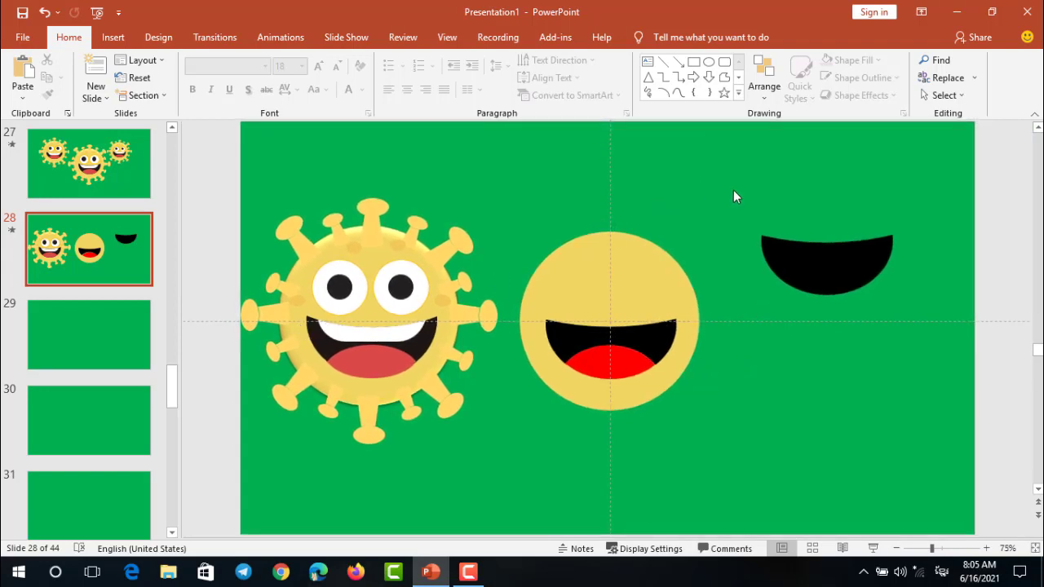
# Step: Draw a fully rounded 2.39 by 1.46 inch rectangle over the mouth's upper part
pyautogui.click(709, 65)
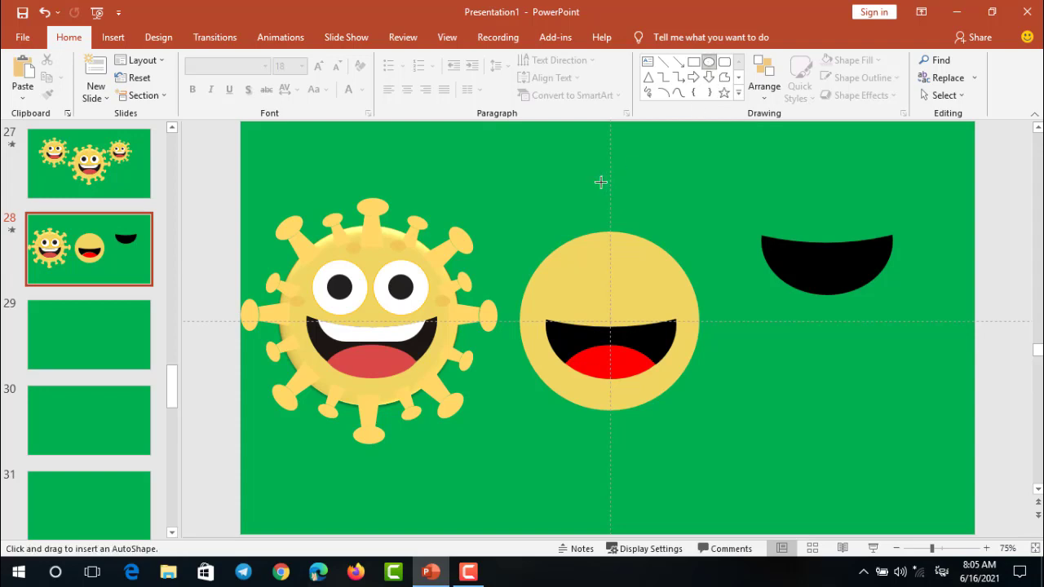
pyautogui.moveTo(623, 240); pyautogui.dragTo(667, 286)
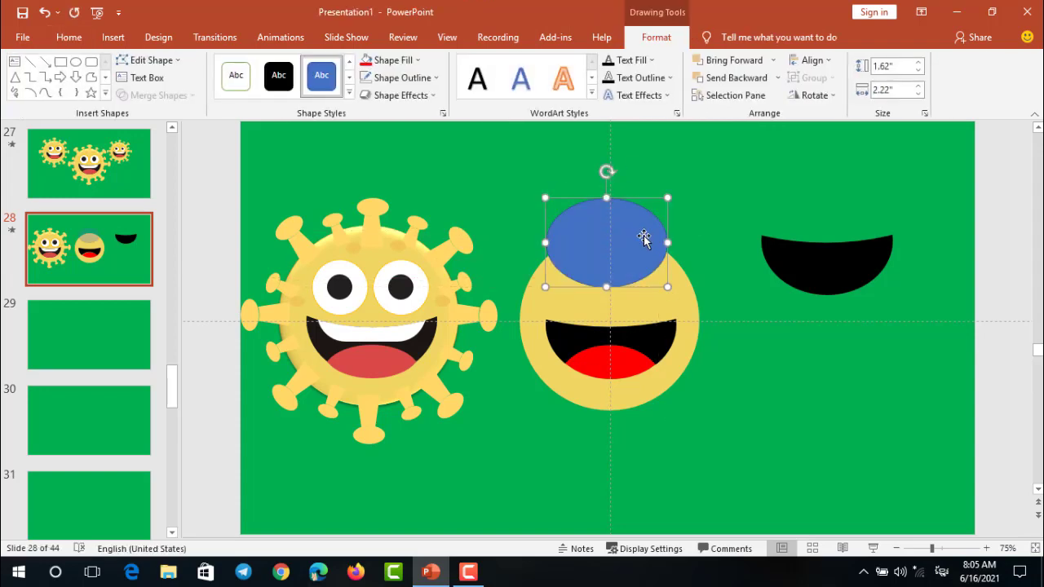
pyautogui.press('Delete')
pyautogui.click(725, 62)
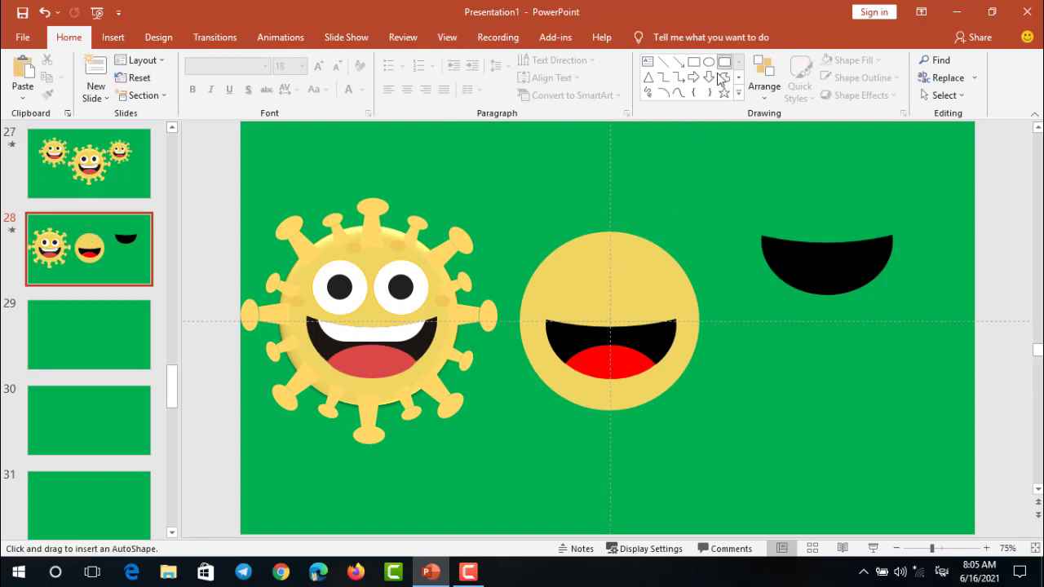
pyautogui.moveTo(592, 181); pyautogui.dragTo(736, 258)
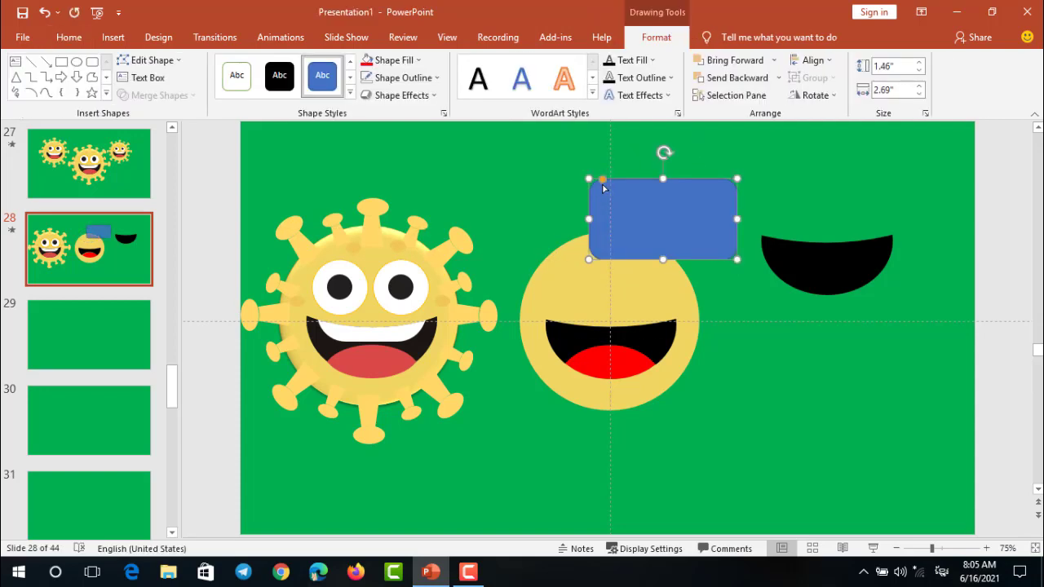
pyautogui.moveTo(605, 188)
pyautogui.mouseDown()
pyautogui.moveTo(617, 187)
pyautogui.moveTo(624, 231)
pyautogui.mouseUp()
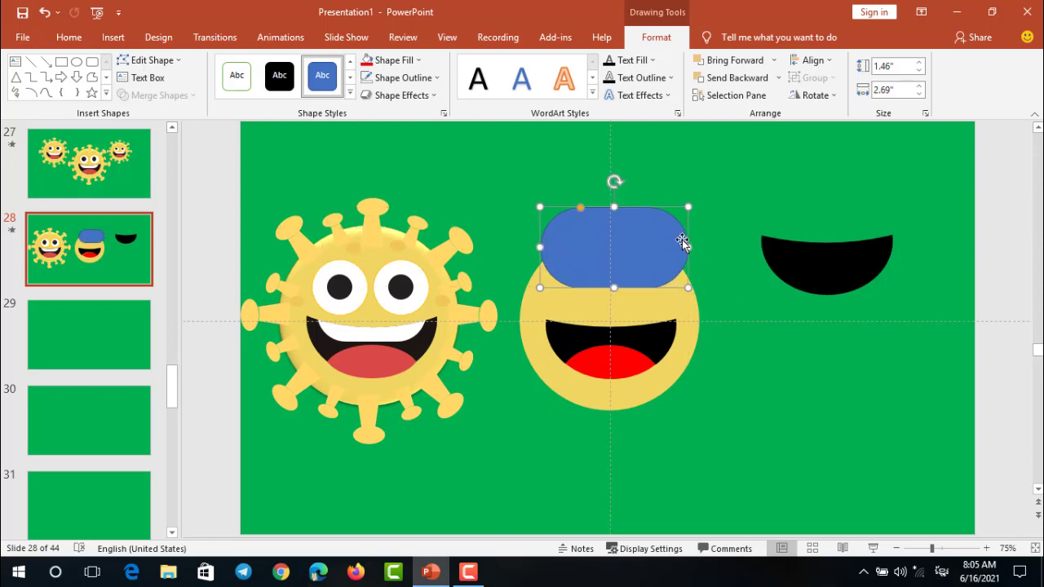
pyautogui.moveTo(689, 245)
pyautogui.mouseDown()
pyautogui.moveTo(673, 245)
pyautogui.moveTo(639, 287)
pyautogui.mouseUp()
pyautogui.keyDown('ctrl'); pyautogui.scroll(5, 639, 287); pyautogui.keyUp('ctrl')
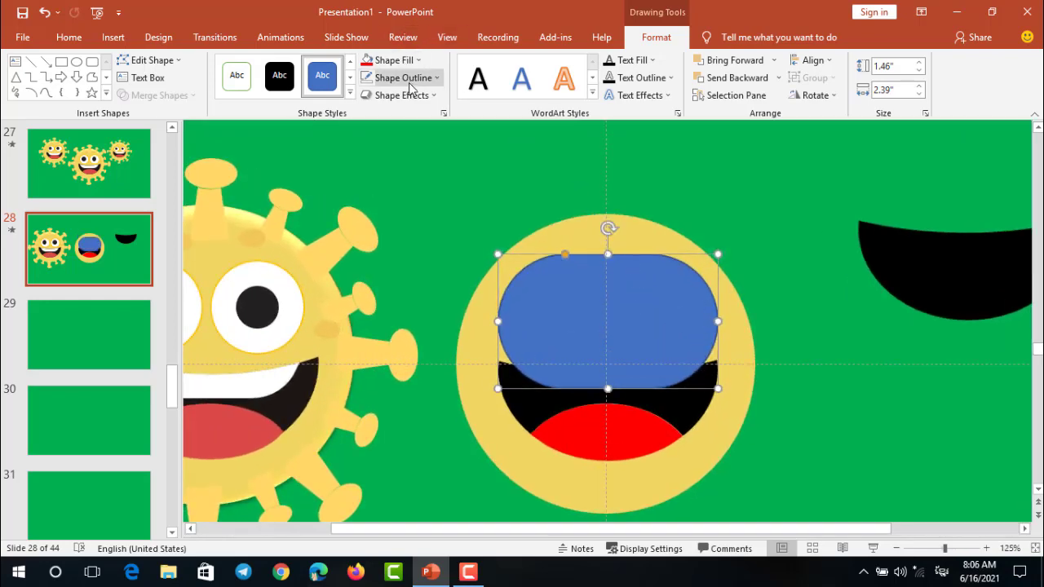
pyautogui.click(530, 160)
pyautogui.moveTo(623, 314); pyautogui.dragTo(636, 320)
# Step: Set the rounded shape's fill transparency to 46%
pyautogui.rightClick(638, 320)
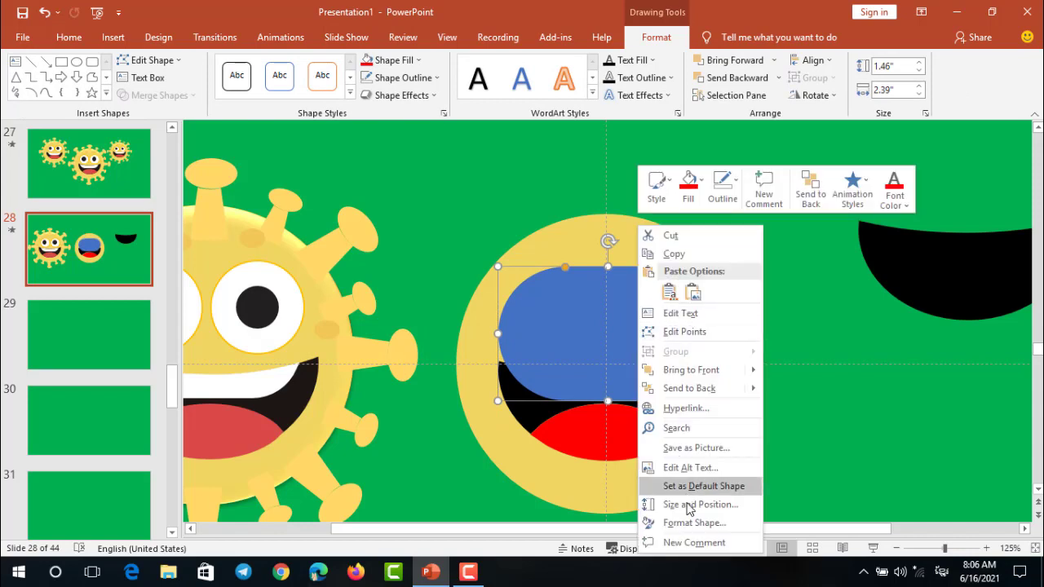
pyautogui.click(690, 523)
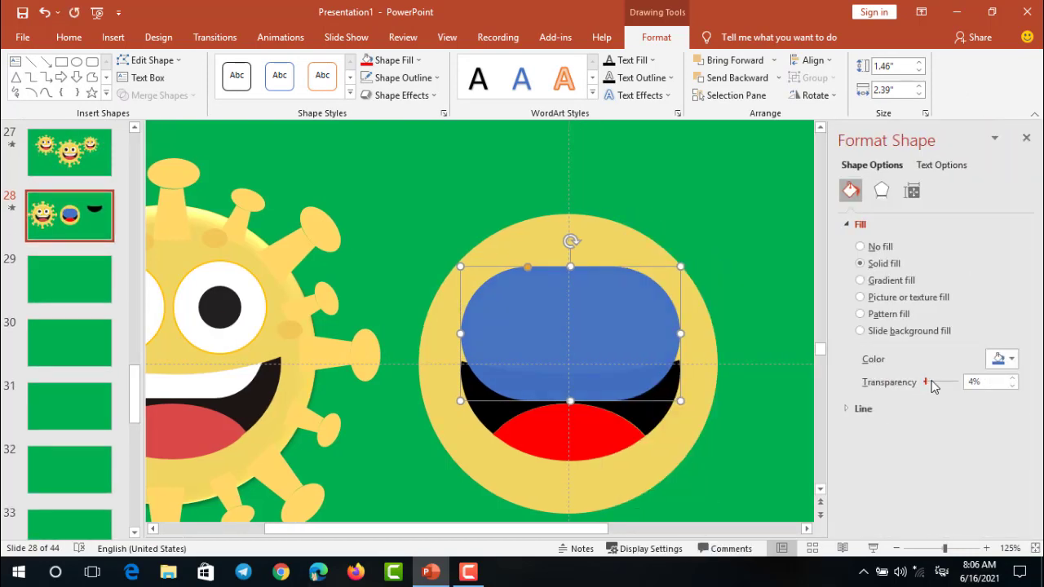
pyautogui.moveTo(934, 386); pyautogui.dragTo(941, 383)
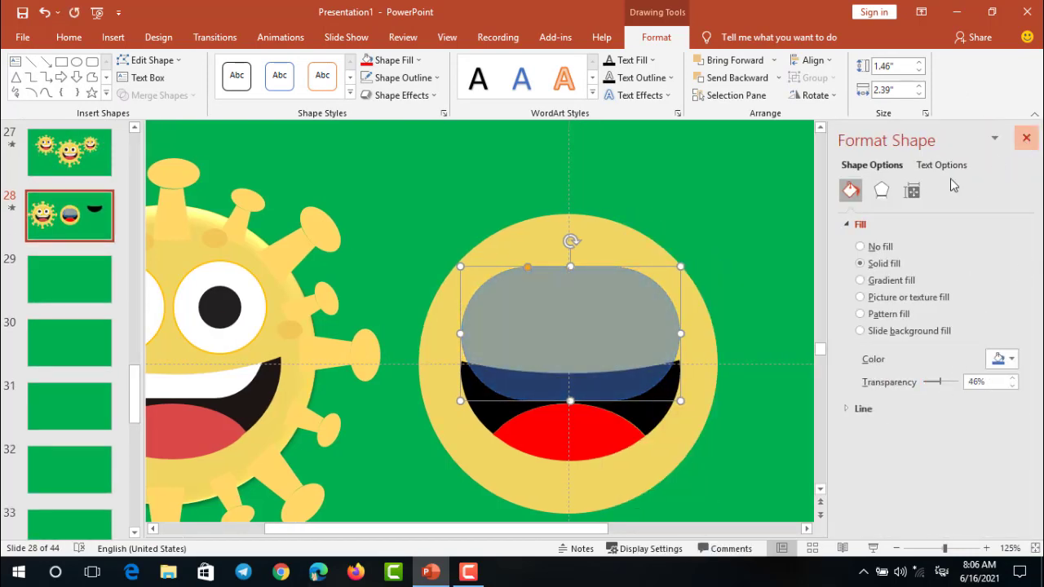
pyautogui.click(1026, 137)
pyautogui.click(836, 229)
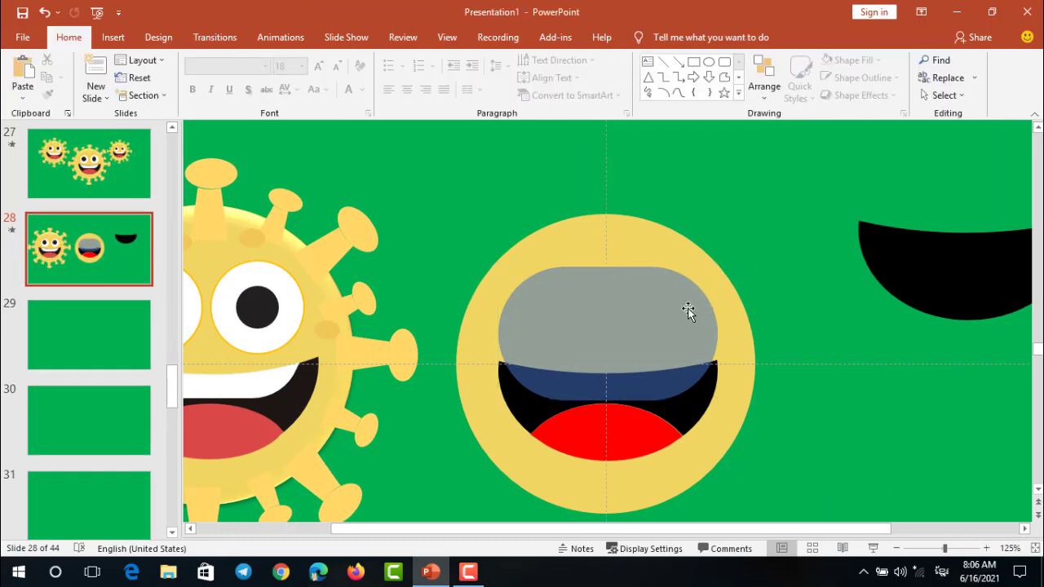
pyautogui.keyDown('ctrl'); pyautogui.scroll(-2, 687, 310); pyautogui.keyUp('ctrl')
# Step: Shift the grey rectangle slightly right so it overlaps the top of the black mouth
pyautogui.click(648, 322)
pyautogui.keyDown('ctrl'); pyautogui.scroll(5, 653, 320); pyautogui.keyUp('ctrl')
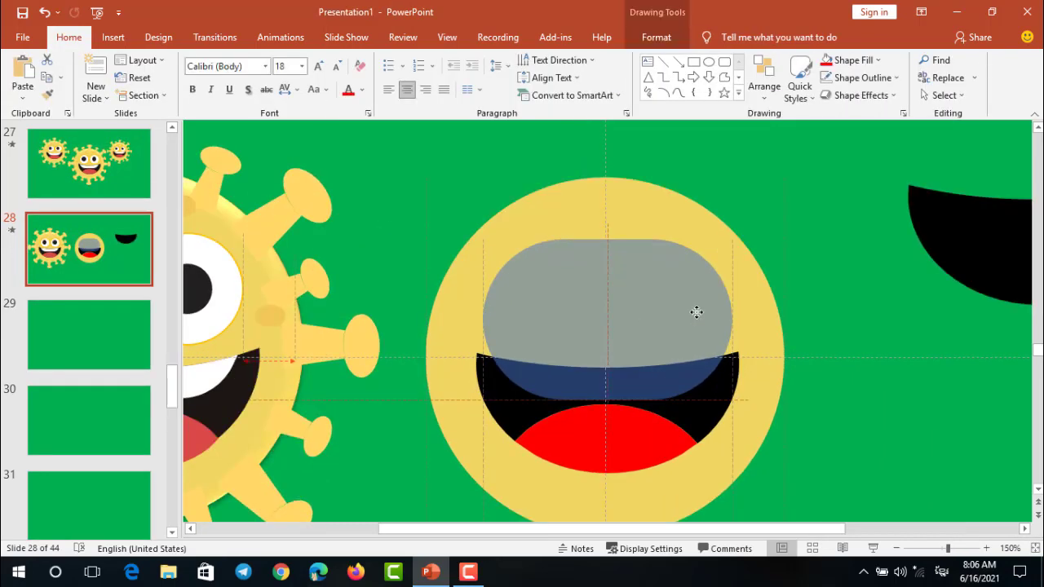
pyautogui.click(815, 398)
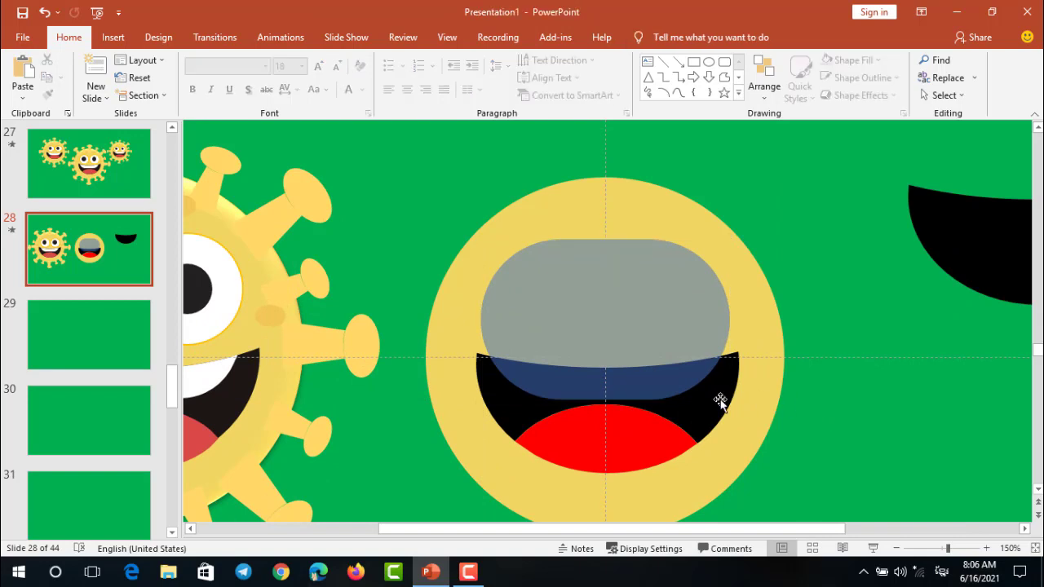
pyautogui.click(695, 398)
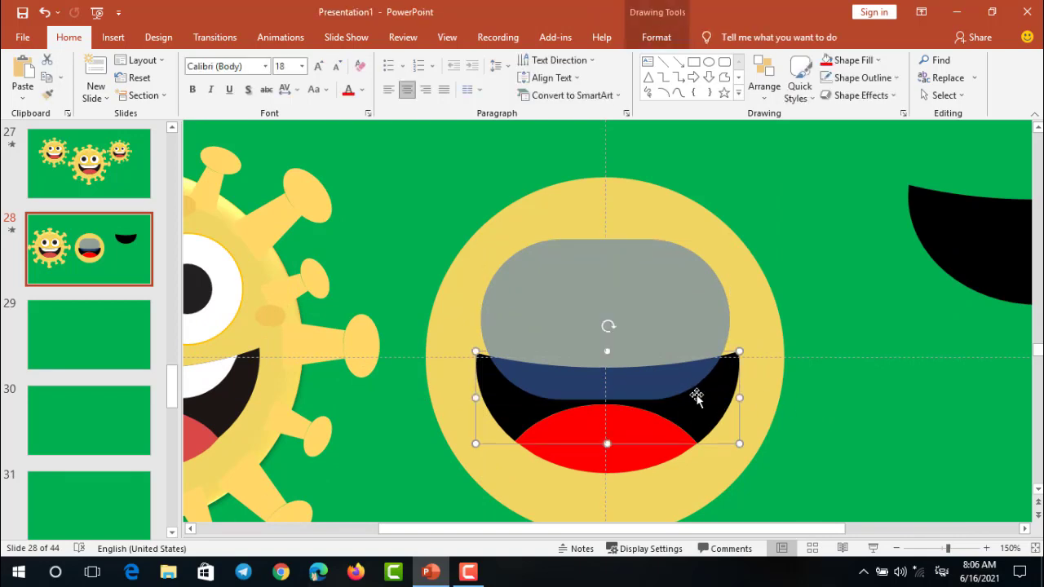
pyautogui.click(692, 314)
pyautogui.moveTo(688, 312); pyautogui.dragTo(690, 311)
# Step: Fragment the mouth with the rectangle and delete the unwanted black pieces, keeping the thin upper band
pyautogui.click(695, 413)
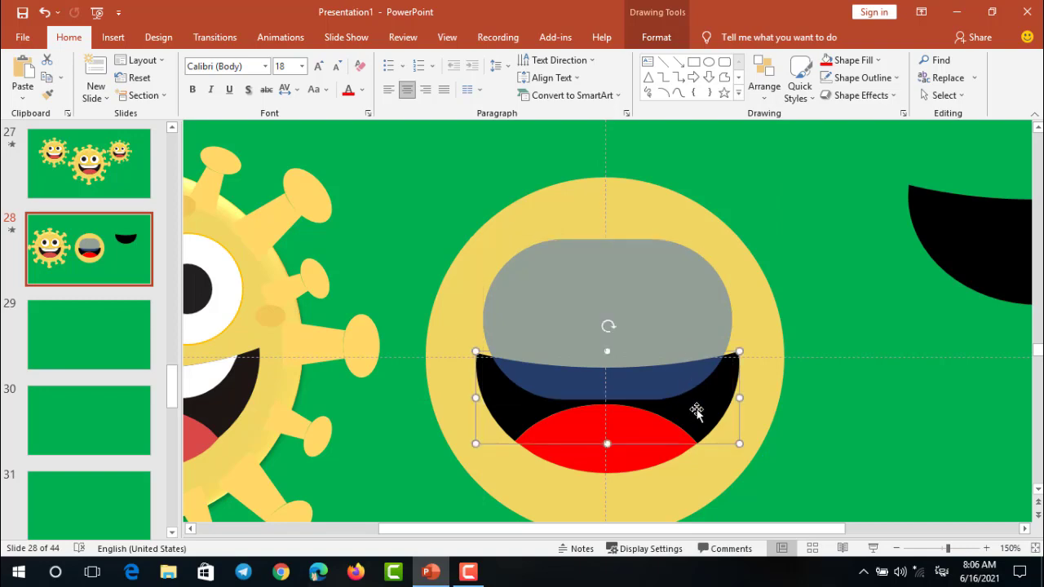
pyautogui.keyDown('shift'); pyautogui.click(683, 327); pyautogui.keyUp('shift')
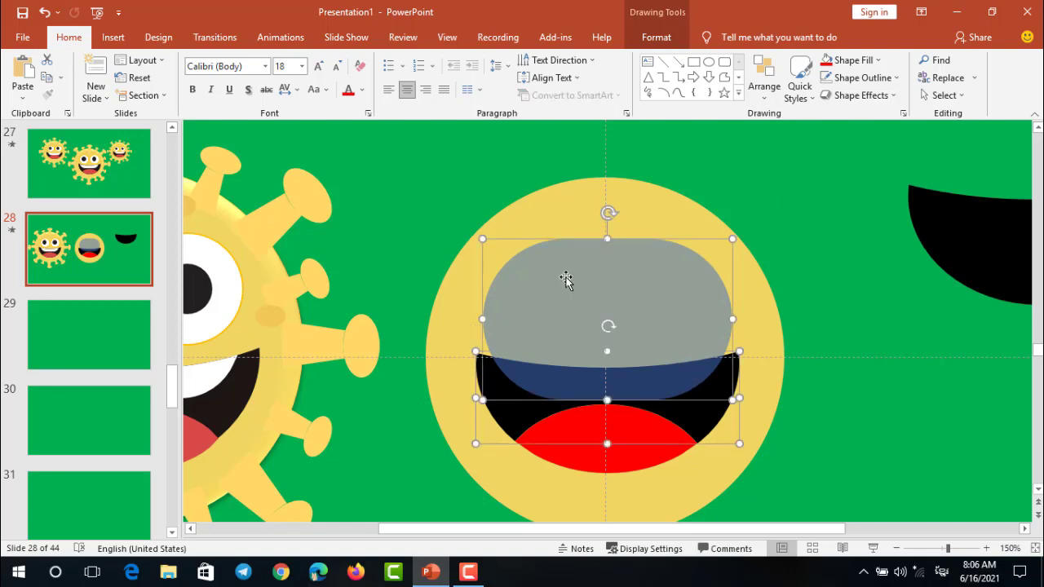
pyautogui.click(657, 36)
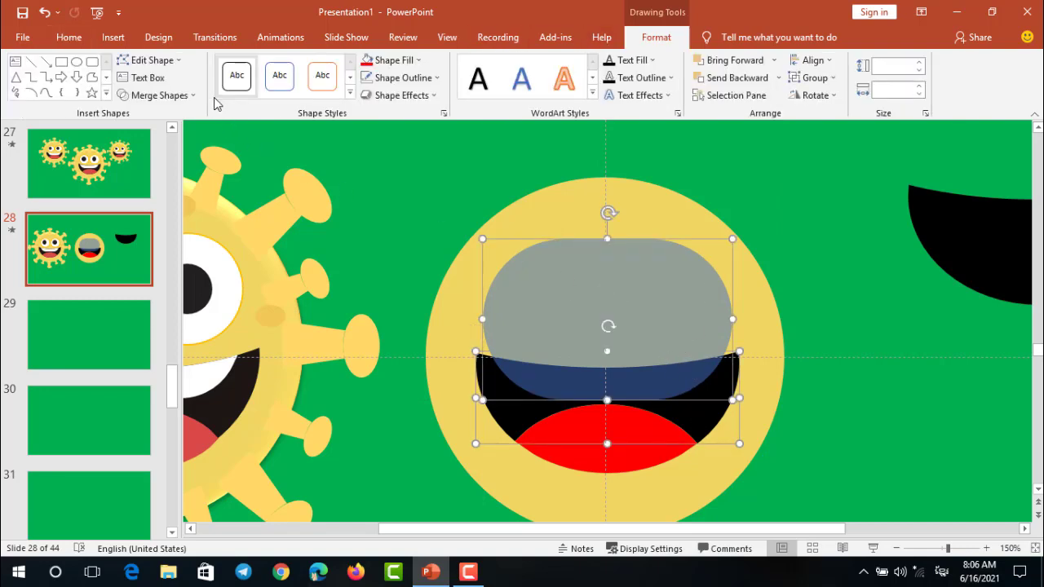
pyautogui.click(194, 95)
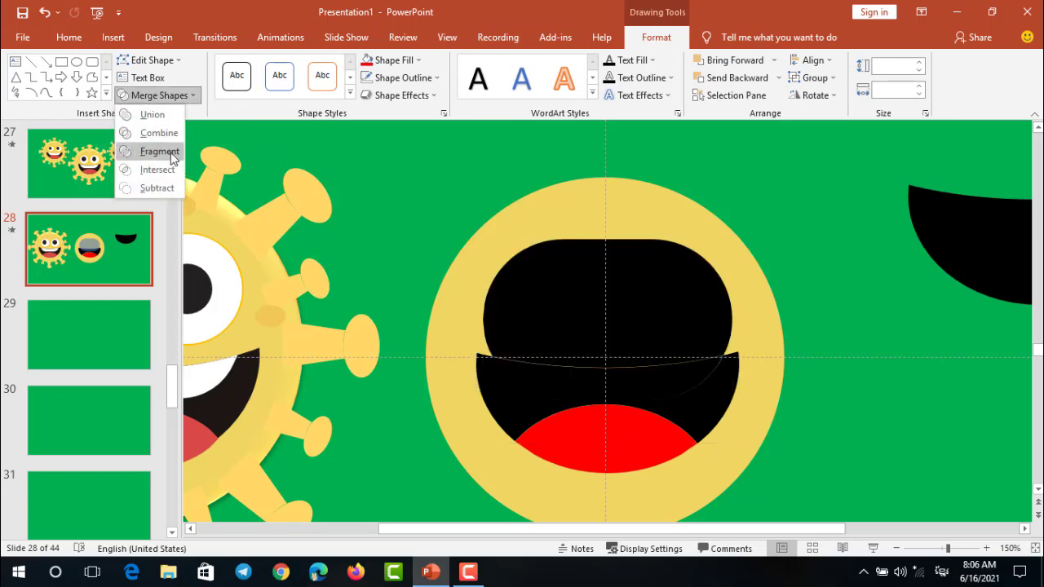
pyautogui.click(167, 152)
pyautogui.click(543, 267)
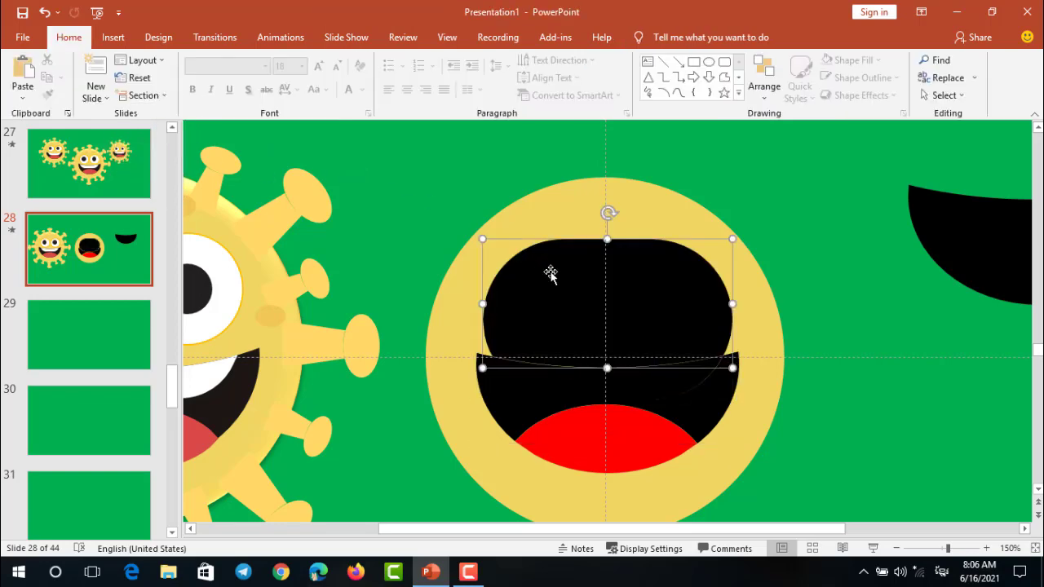
pyautogui.press('Delete')
pyautogui.click(692, 416)
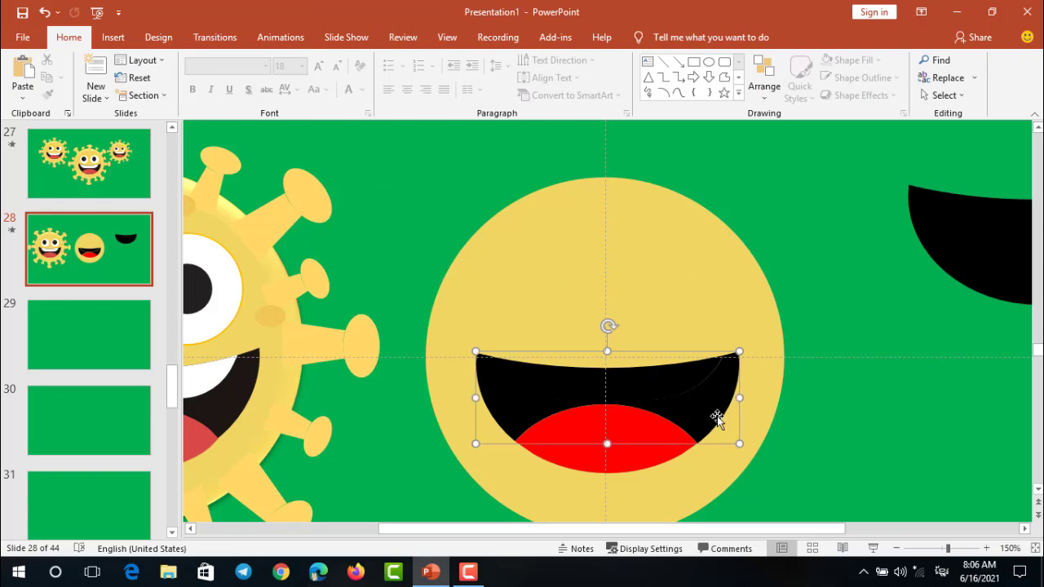
pyautogui.press('Delete')
pyautogui.keyDown('ctrl'); pyautogui.scroll(-5, 861, 394); pyautogui.keyUp('ctrl')
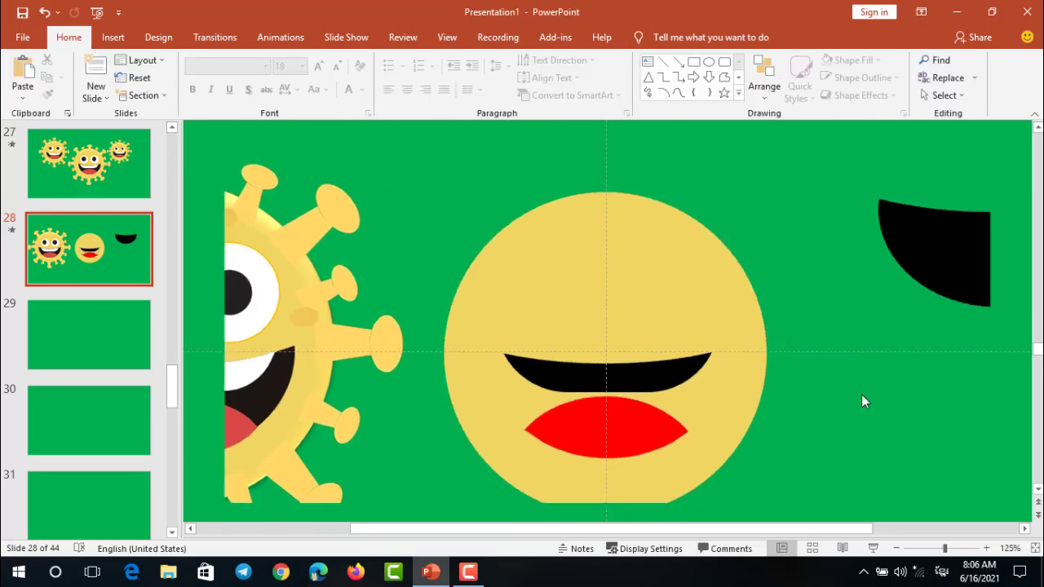
pyautogui.click(622, 362)
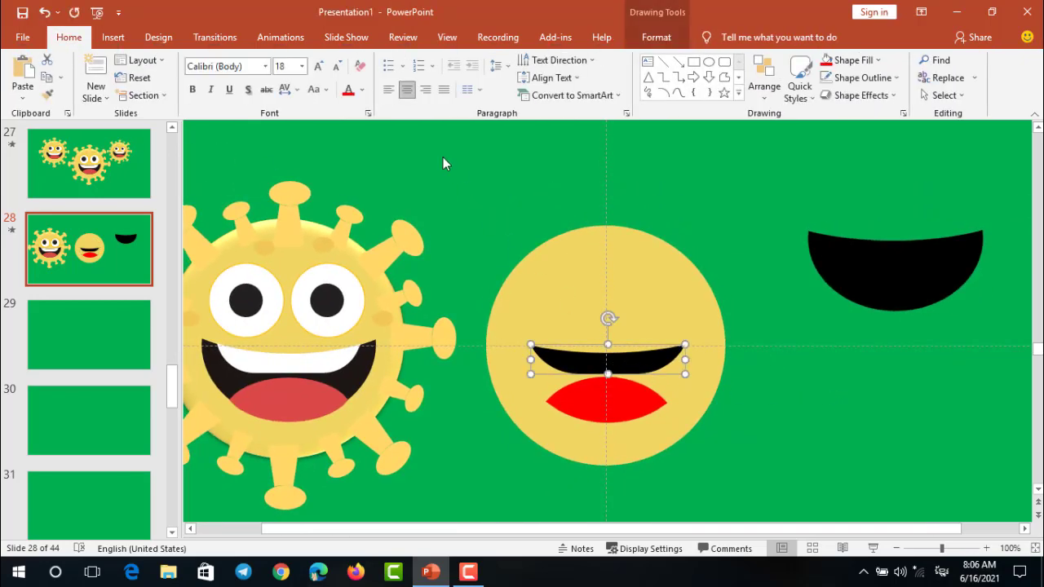
# Step: Fill the thin mouth band white to form teeth
pyautogui.click(657, 37)
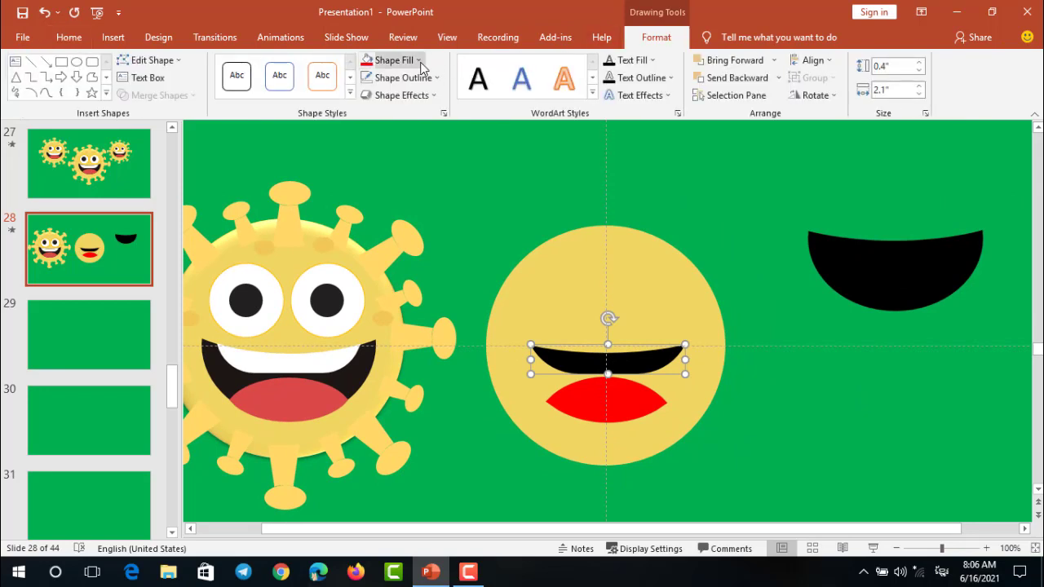
pyautogui.click(397, 60)
pyautogui.click(366, 95)
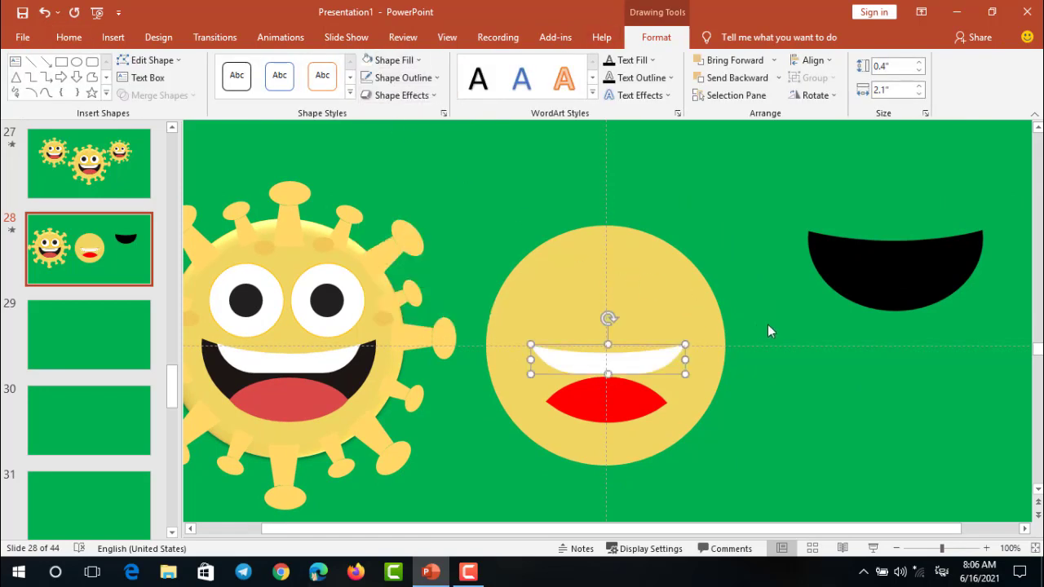
# Step: Send the black mouth behind the teeth and tongue, then centre it in the yellow face
pyautogui.moveTo(876, 281); pyautogui.dragTo(622, 382)
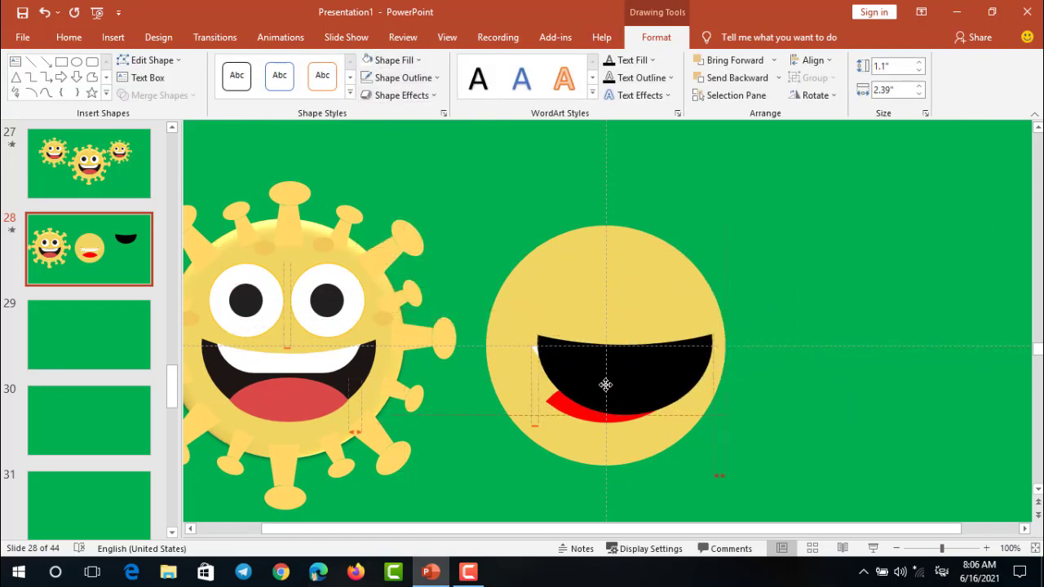
pyautogui.click(778, 78)
pyautogui.click(768, 96)
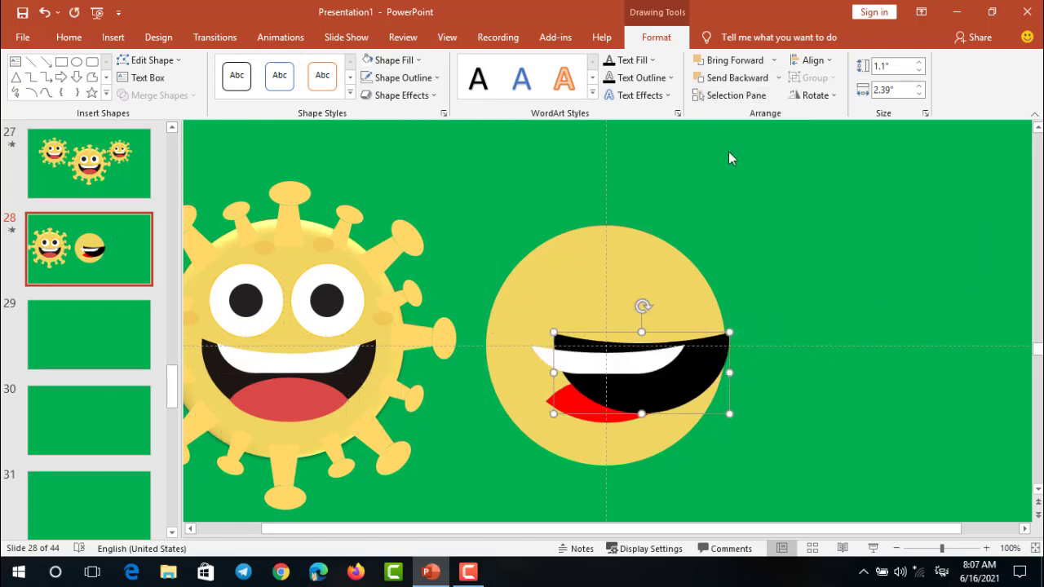
pyautogui.click(778, 78)
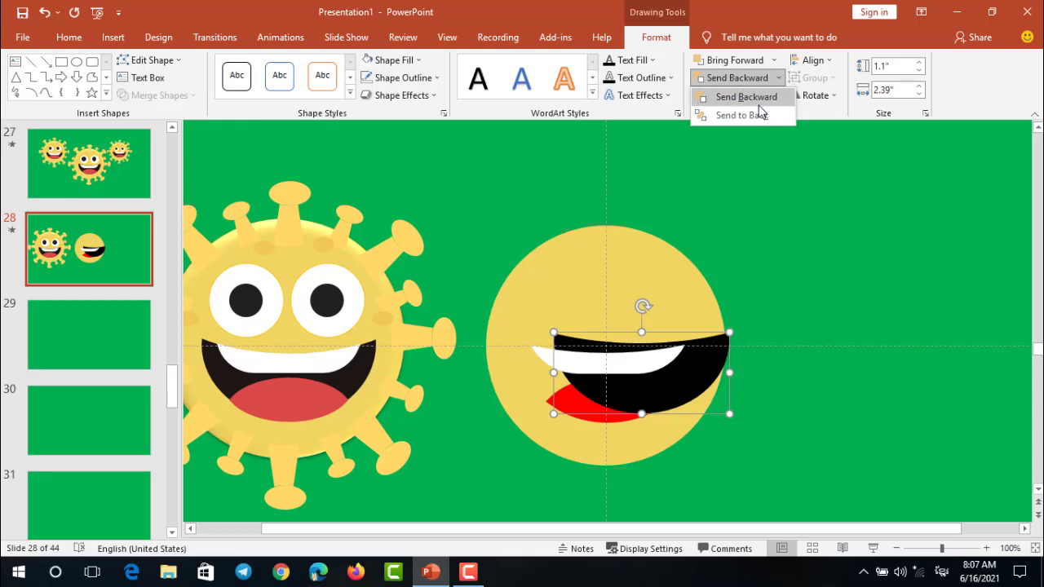
pyautogui.click(758, 102)
pyautogui.moveTo(704, 366); pyautogui.dragTo(668, 374)
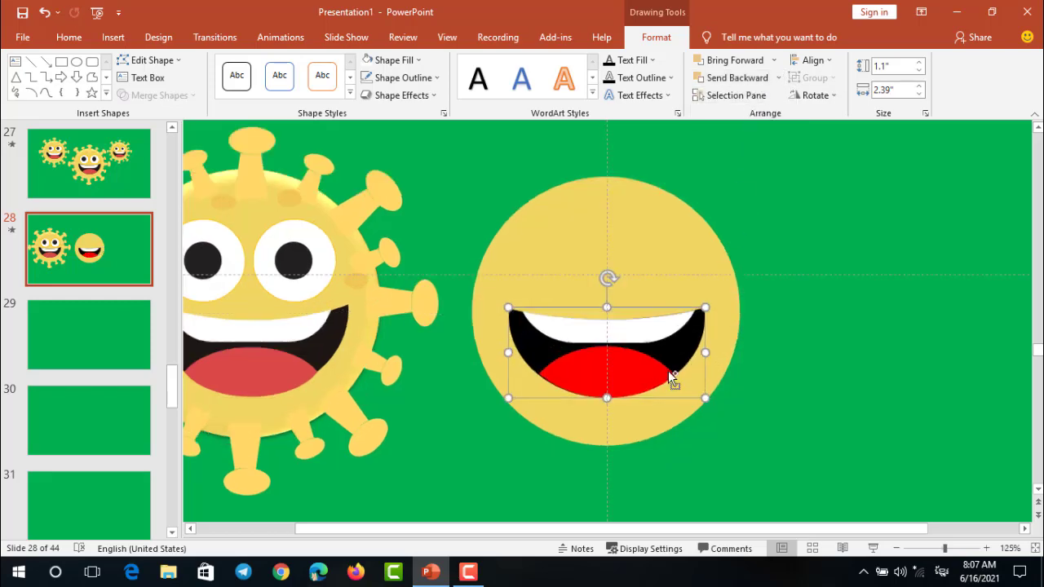
# Step: Nudge the mouth into position with small drags and Ctrl+arrow steps
pyautogui.keyDown('ctrl'); pyautogui.scroll(15, 668, 370); pyautogui.keyUp('ctrl')
pyautogui.moveTo(805, 315); pyautogui.dragTo(807, 314)
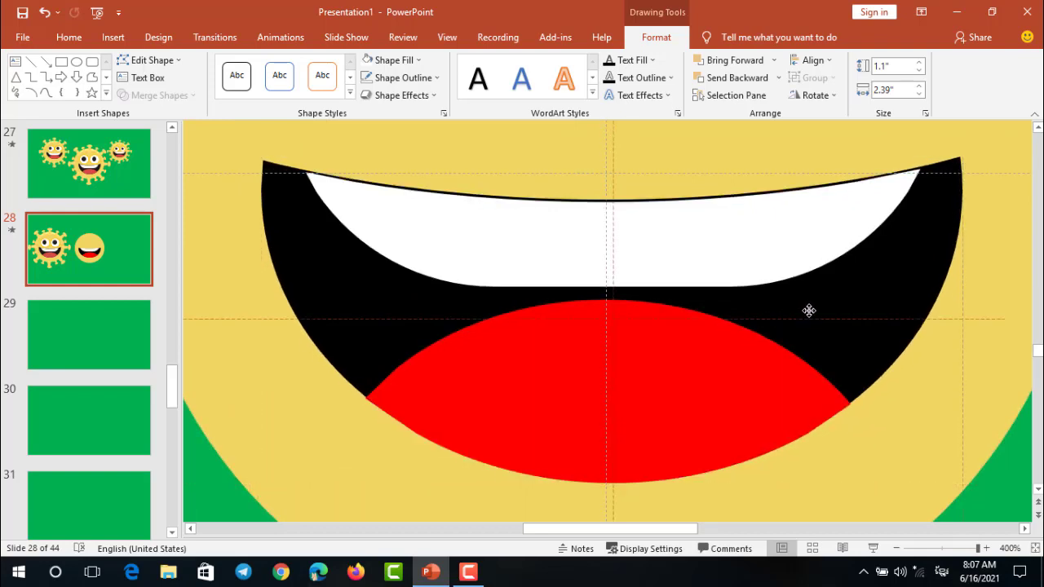
pyautogui.moveTo(807, 314); pyautogui.dragTo(804, 313)
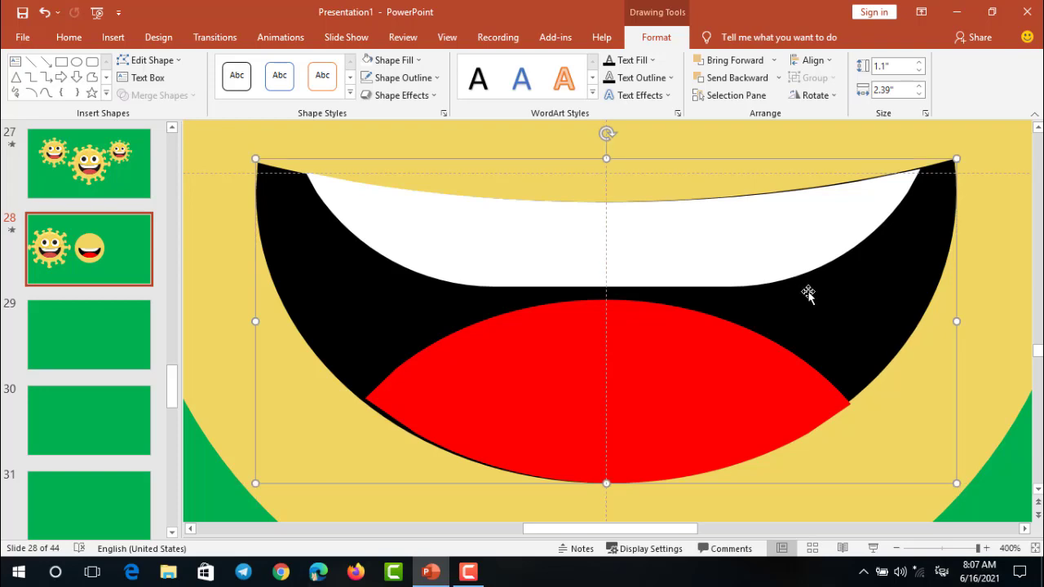
pyautogui.hotkey('ctrl', 'Right')
pyautogui.hotkey('ctrl', 'Right')
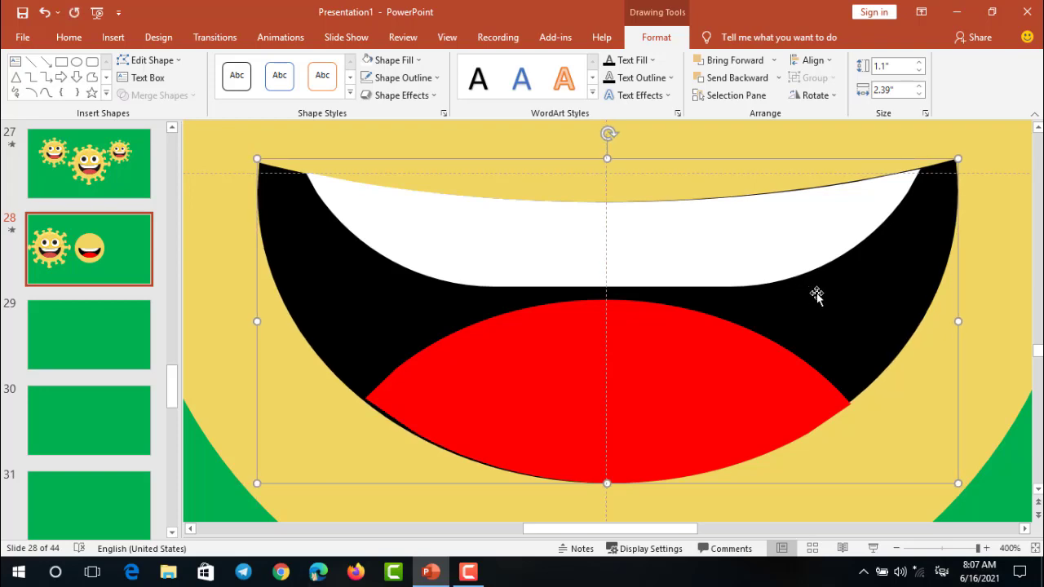
pyautogui.hotkey('ctrl', 'Right')
pyautogui.hotkey('ctrl', 'Right')
pyautogui.hotkey('ctrl', 'Right')
pyautogui.hotkey('ctrl', 'Right')
pyautogui.hotkey('ctrl', 'Right')
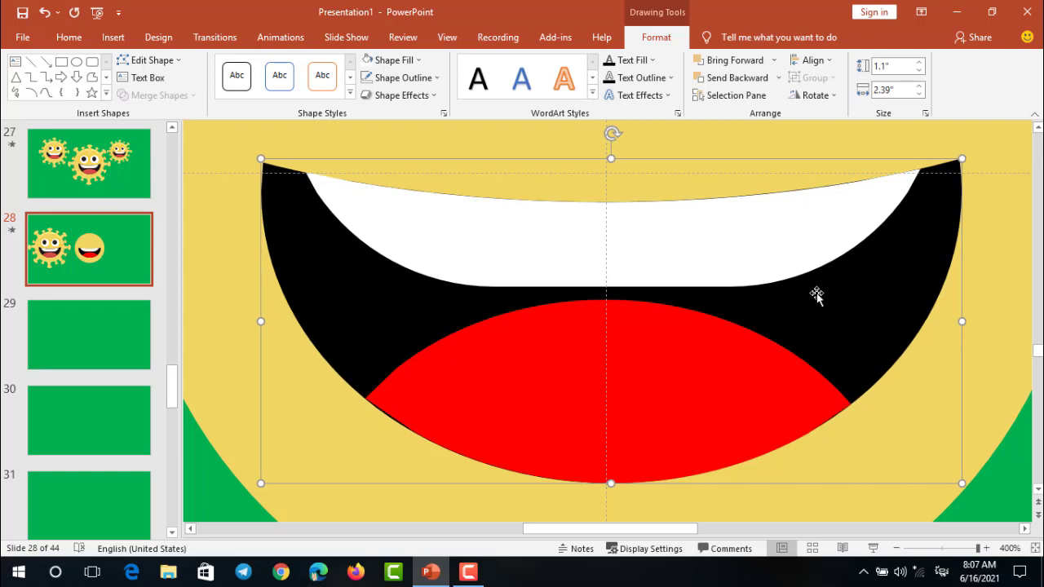
pyautogui.hotkey('ctrl', 'Right')
pyautogui.hotkey('ctrl', 'Right')
pyautogui.hotkey('ctrl', 'Right')
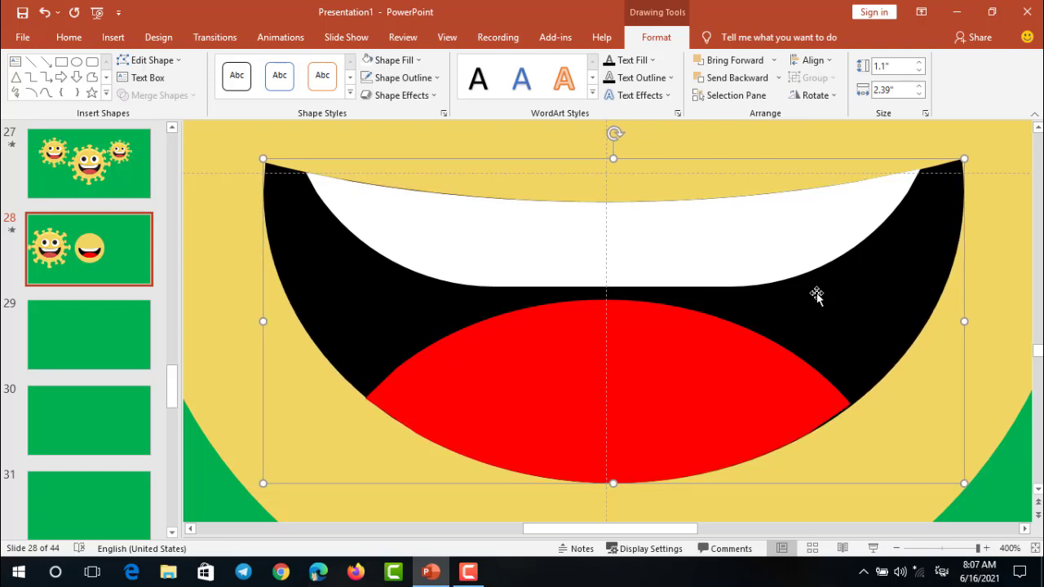
pyautogui.hotkey('ctrl', 'Left')
# Step: Nudge the red tongue slightly left and down so it sits inside the mouth
pyautogui.click(721, 368)
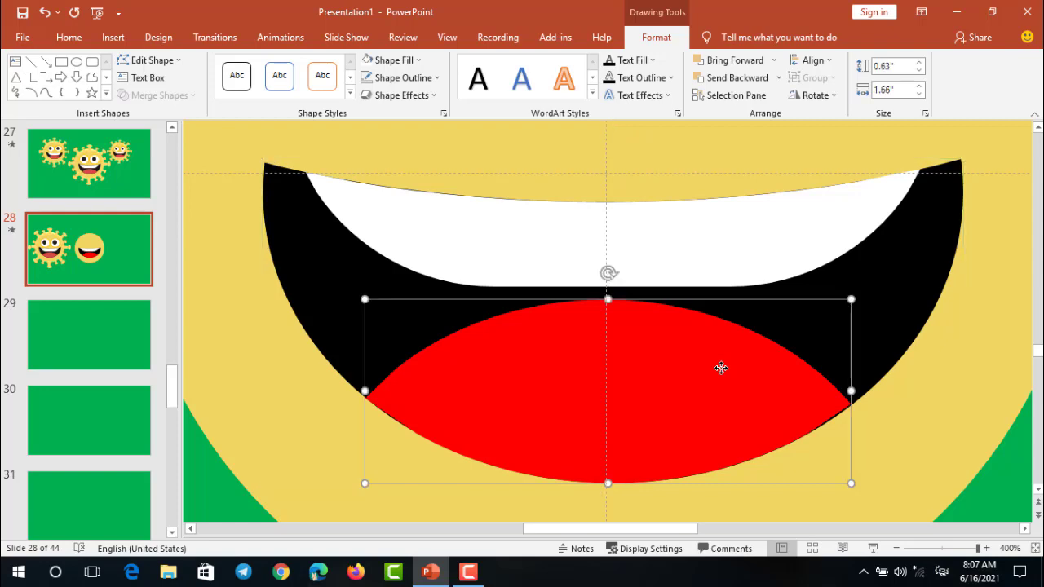
pyautogui.hotkey('ctrl', 'Right')
pyautogui.hotkey('ctrl', 'Right')
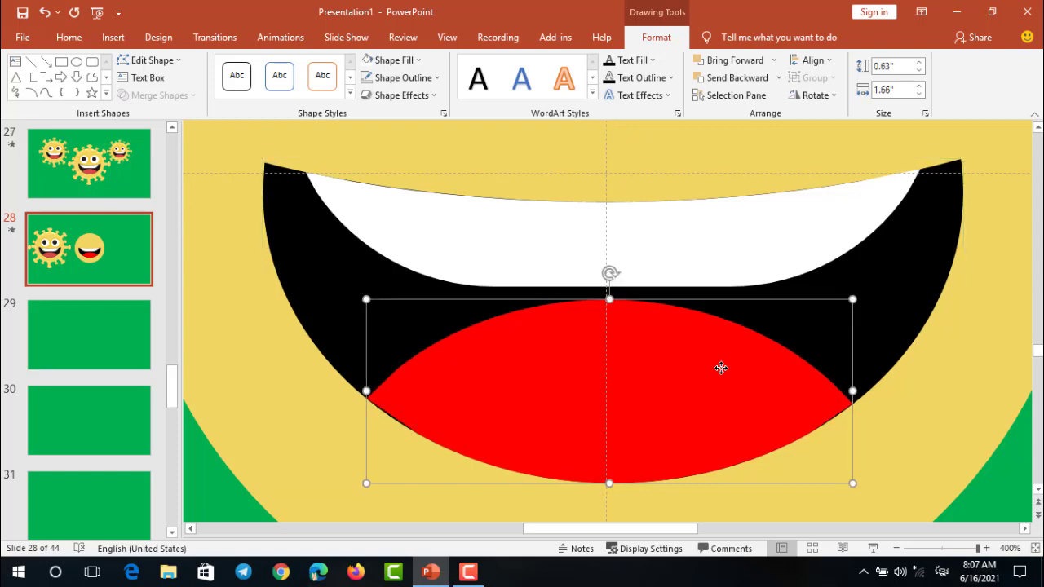
pyautogui.hotkey('ctrl', 'Left')
pyautogui.hotkey('ctrl', 'Down')
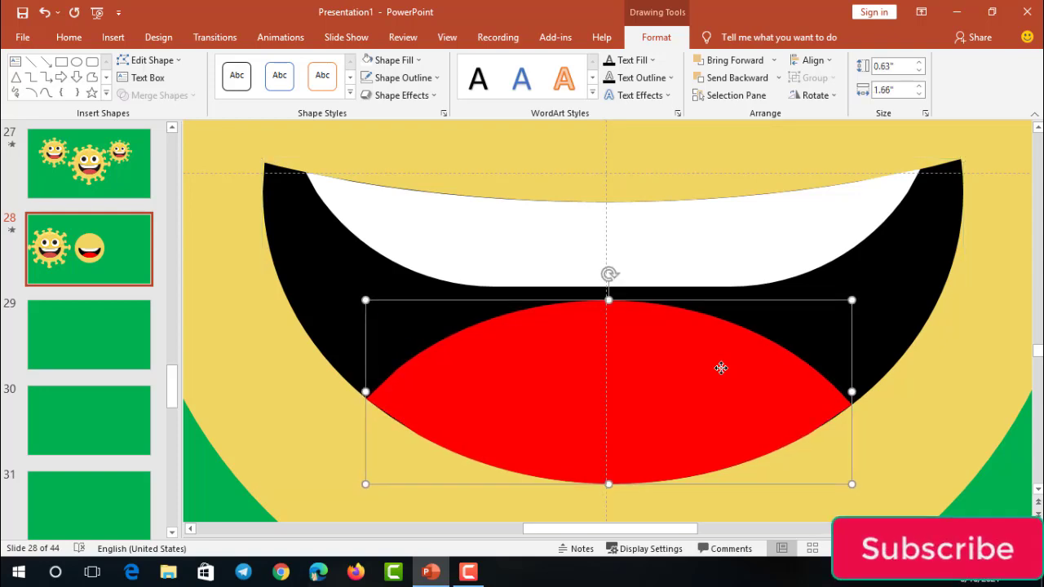
pyautogui.keyDown('ctrl'); pyautogui.scroll(-5, 735, 363); pyautogui.keyUp('ctrl')
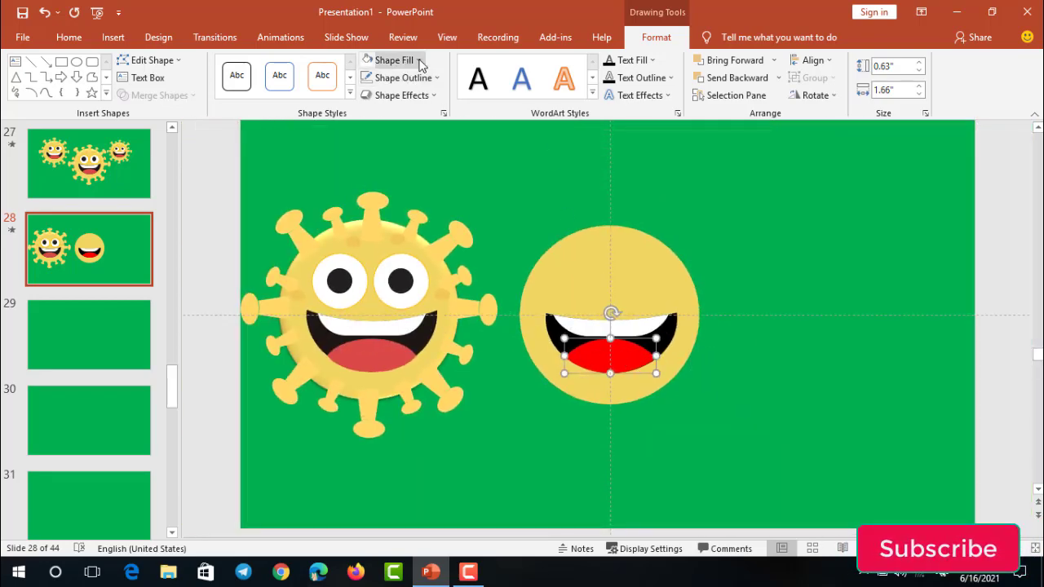
# Step: Eyedrop the virus's pink tongue colour onto the smiley's tongue
pyautogui.click(414, 61)
pyautogui.click(395, 272)
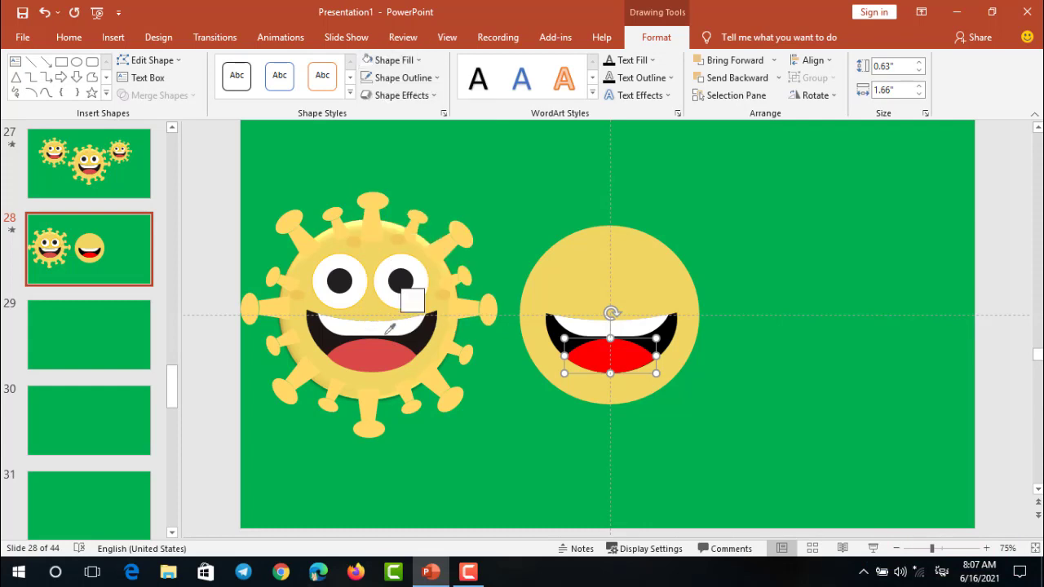
pyautogui.click(382, 352)
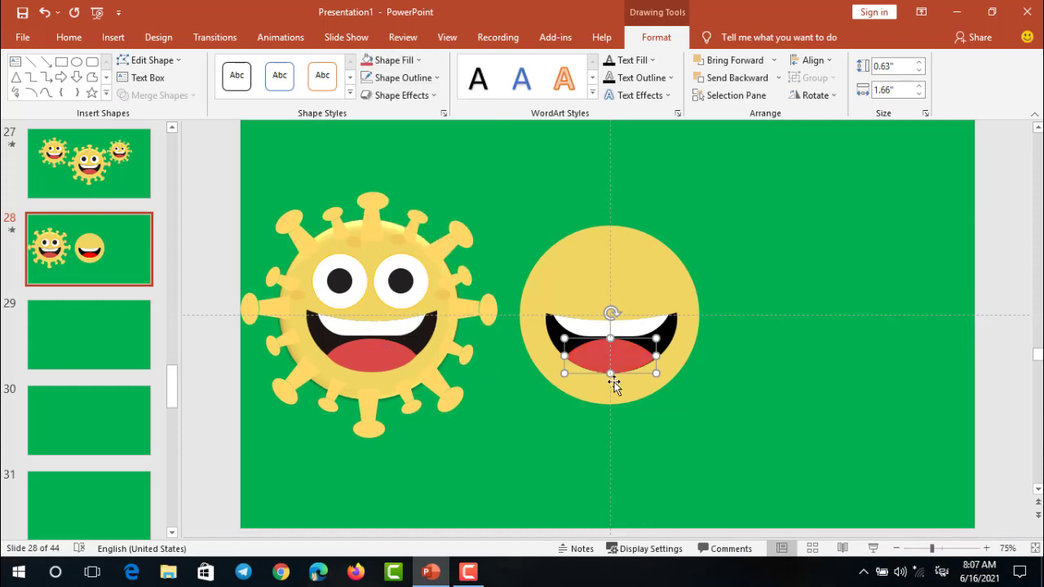
pyautogui.click(768, 371)
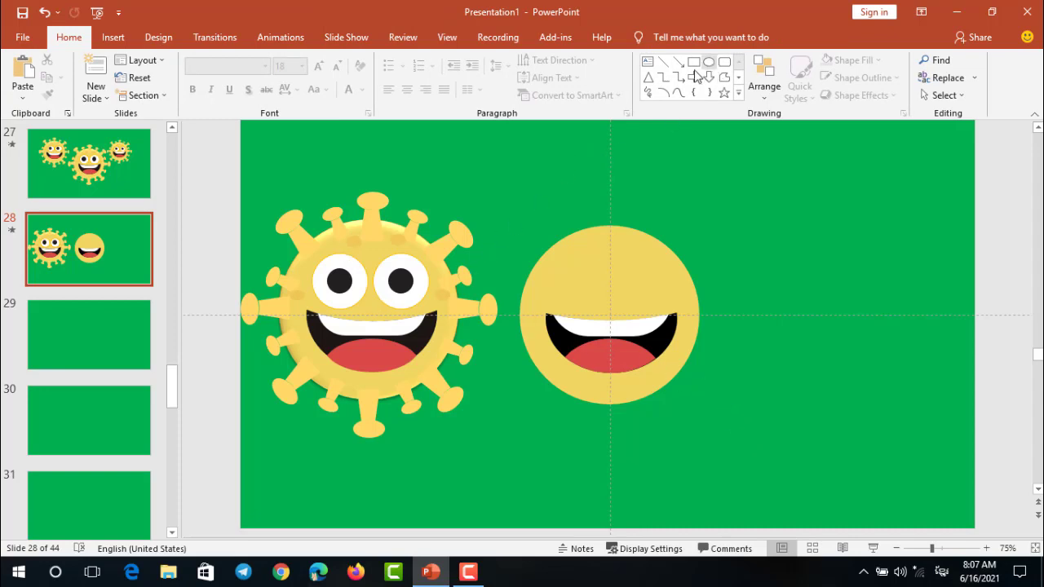
pyautogui.scroll(3, 452, 203)
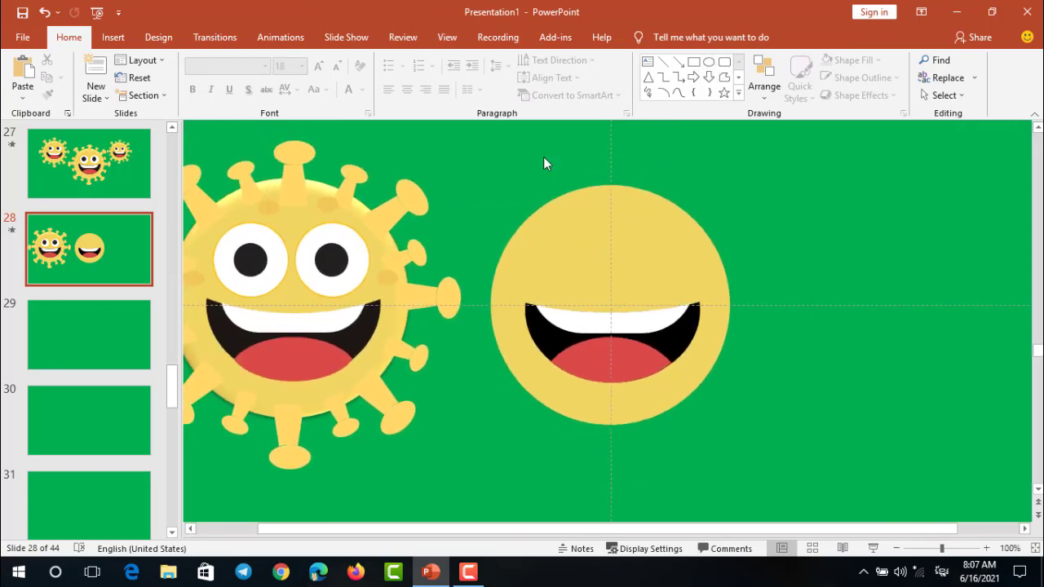
# Step: Draw a small circle to the right of the yellow face
pyautogui.click(709, 63)
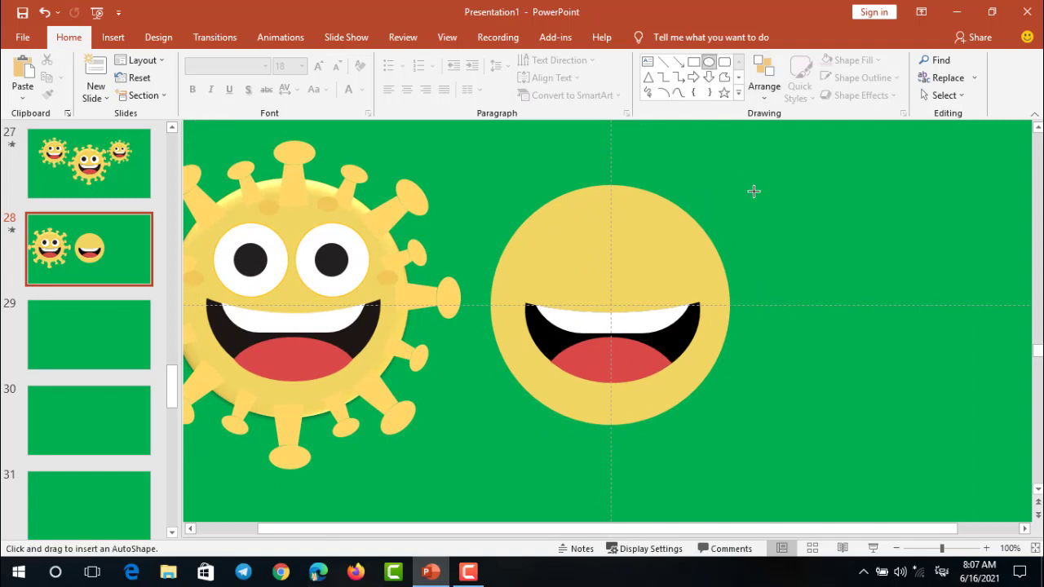
pyautogui.moveTo(793, 237)
pyautogui.mouseDown()
pyautogui.moveTo(817, 271)
pyautogui.moveTo(794, 254)
pyautogui.mouseUp()
pyautogui.moveTo(833, 218); pyautogui.dragTo(821, 226)
# Step: Make the circle white with no outline and compare its size against the virus's eye
pyautogui.click(418, 67)
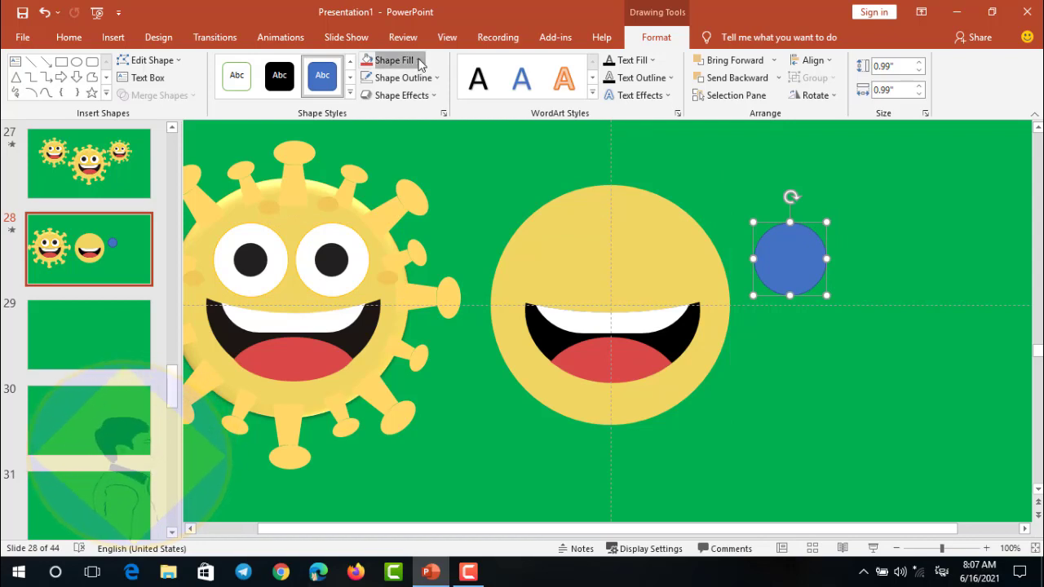
pyautogui.click(398, 226)
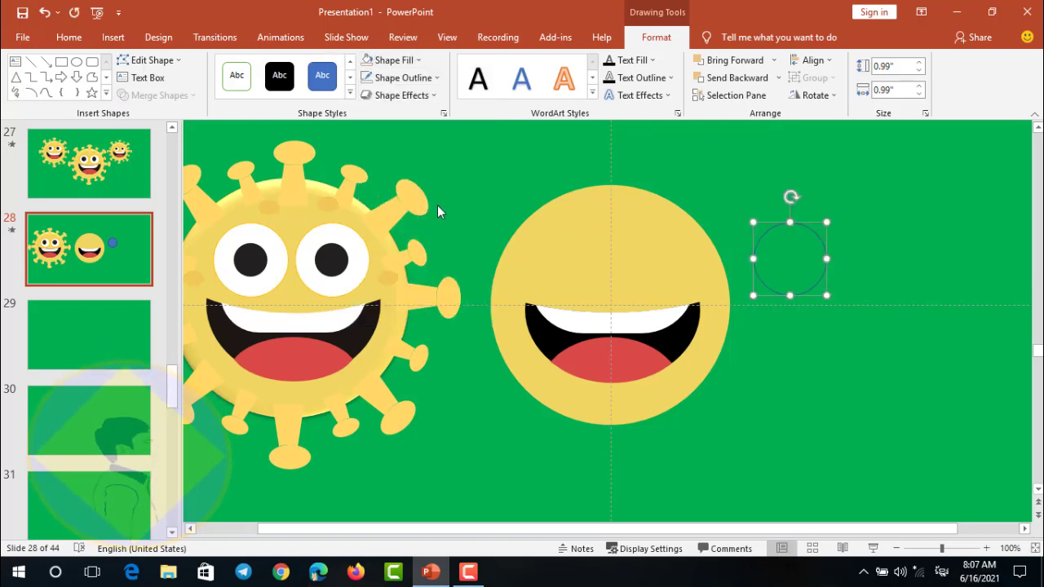
pyautogui.click(394, 61)
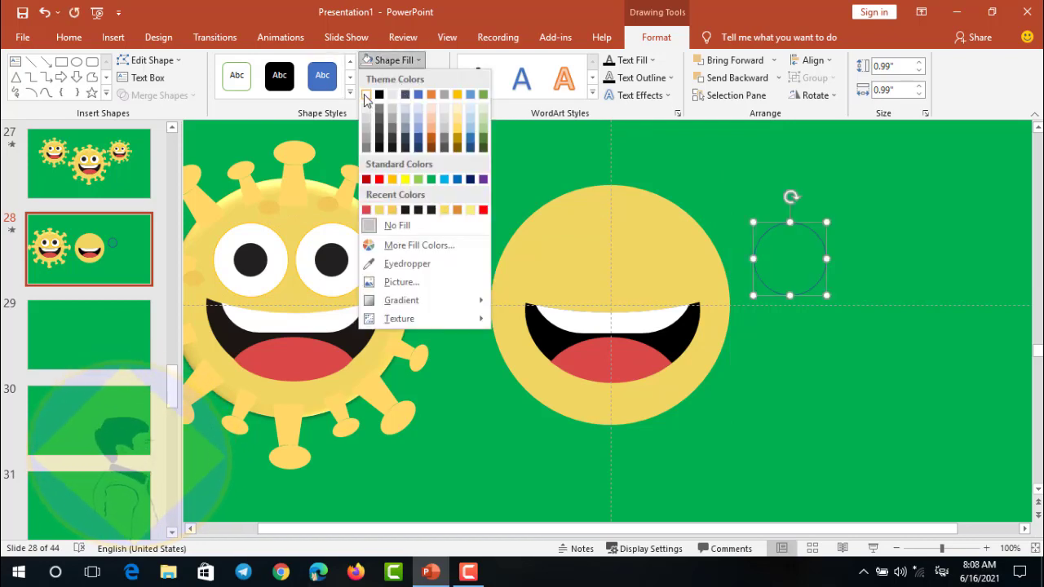
pyautogui.click(366, 95)
pyautogui.click(432, 77)
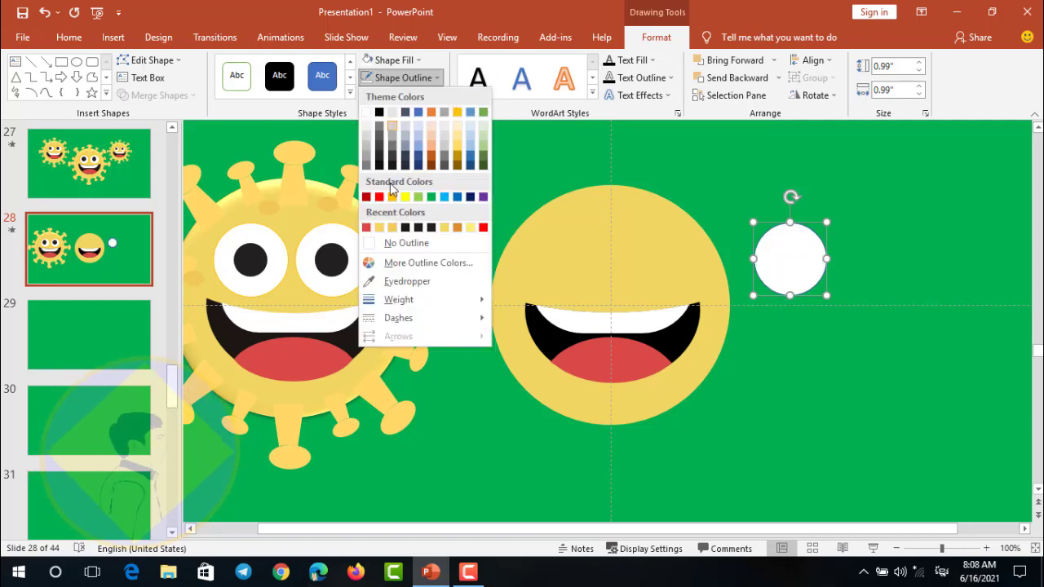
pyautogui.click(436, 245)
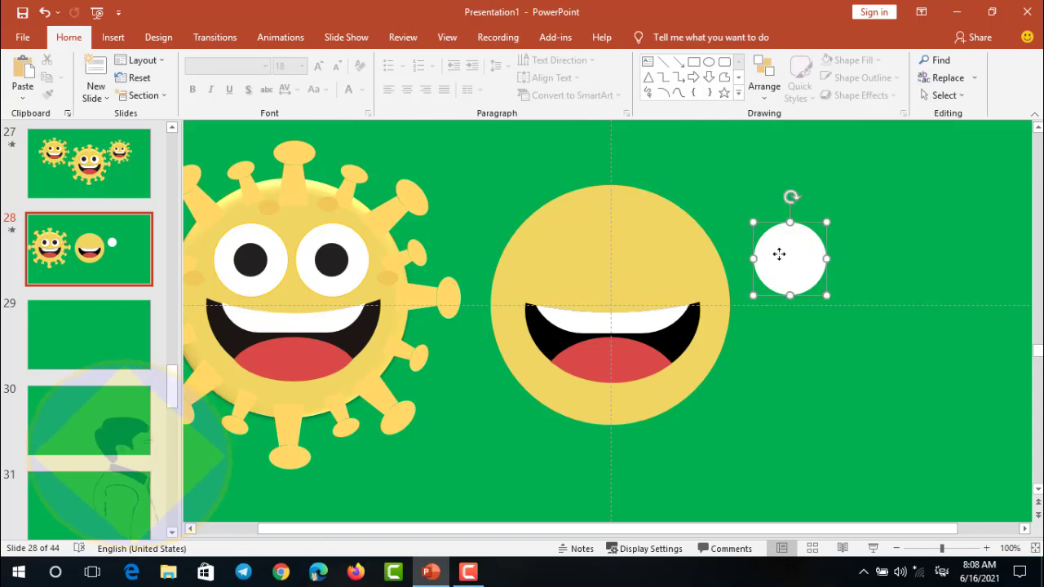
pyautogui.moveTo(803, 252); pyautogui.dragTo(344, 248)
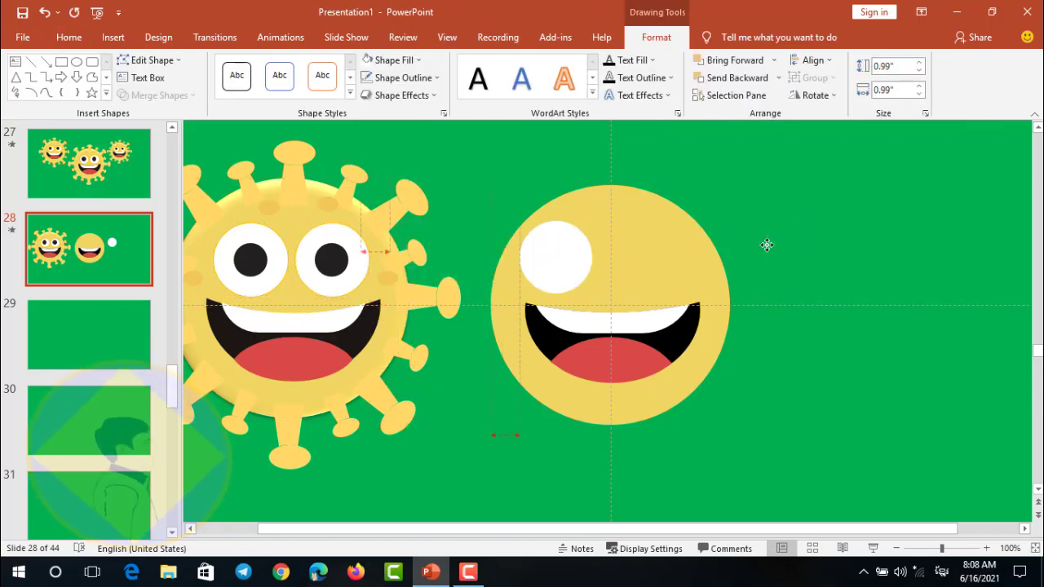
# Step: Fill a circle black and shrink it into a 0.49-inch pupil centred in the white eye
pyautogui.moveTo(344, 249)
pyautogui.mouseDown()
pyautogui.moveTo(815, 244)
pyautogui.moveTo(903, 214)
pyautogui.moveTo(897, 220)
pyautogui.mouseUp()
pyautogui.click(418, 60)
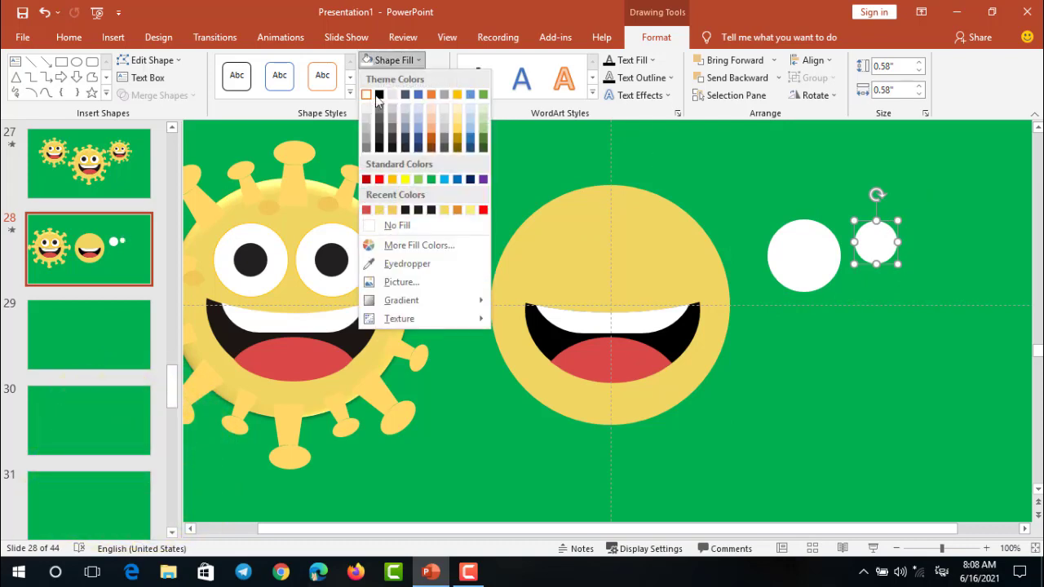
pyautogui.click(381, 91)
pyautogui.moveTo(873, 239); pyautogui.dragTo(809, 255)
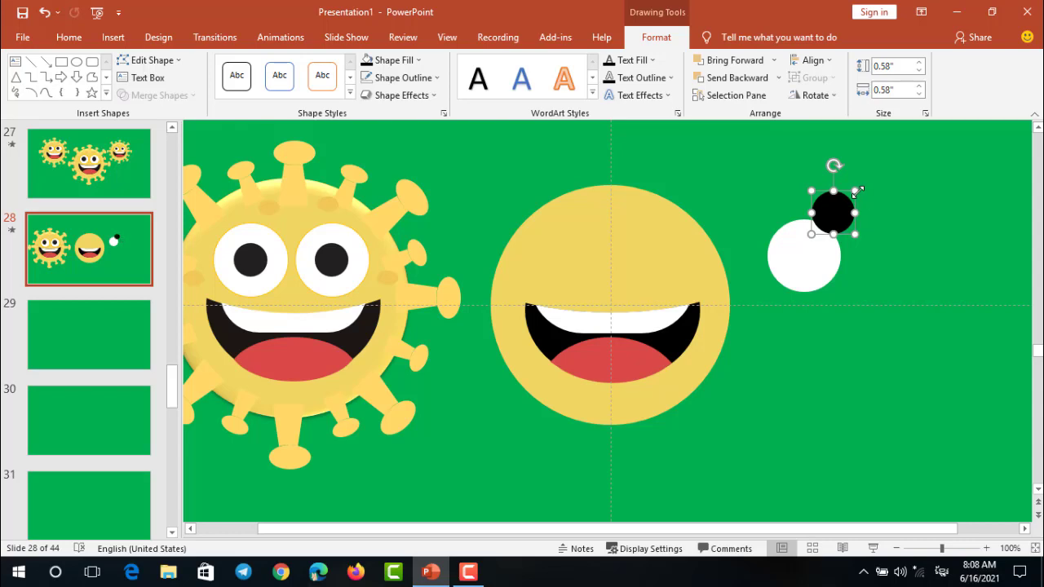
pyautogui.moveTo(856, 192); pyautogui.dragTo(802, 249)
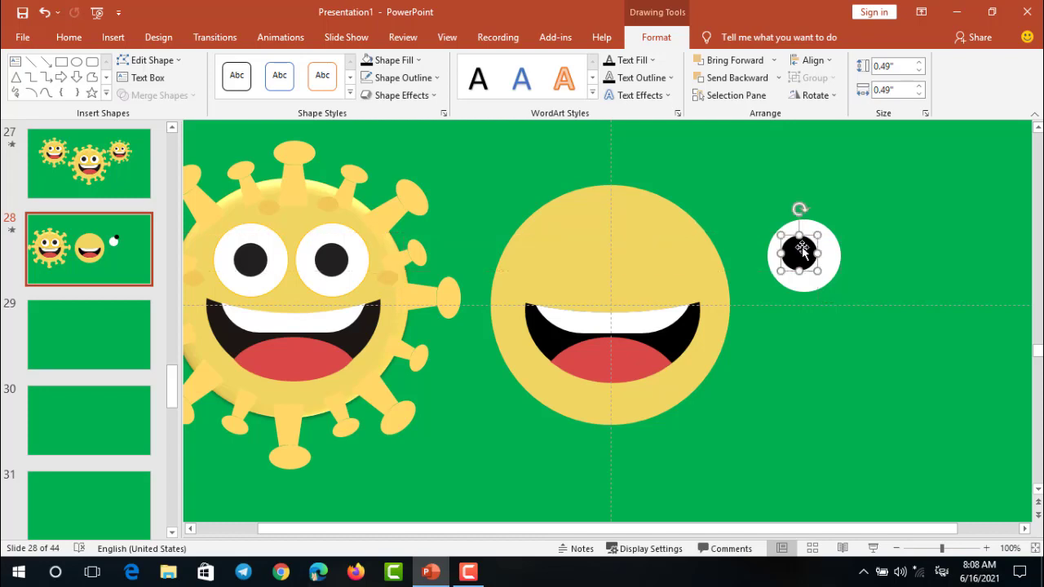
pyautogui.click(875, 252)
# Step: Give the eye a 1 pt gold outline
pyautogui.moveTo(885, 322); pyautogui.dragTo(760, 166)
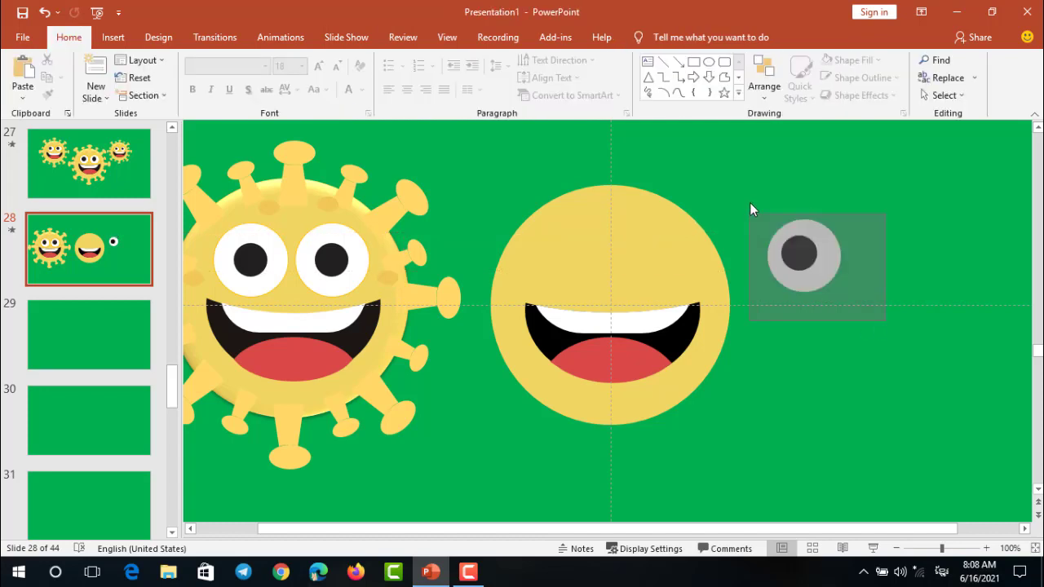
pyautogui.click(969, 248)
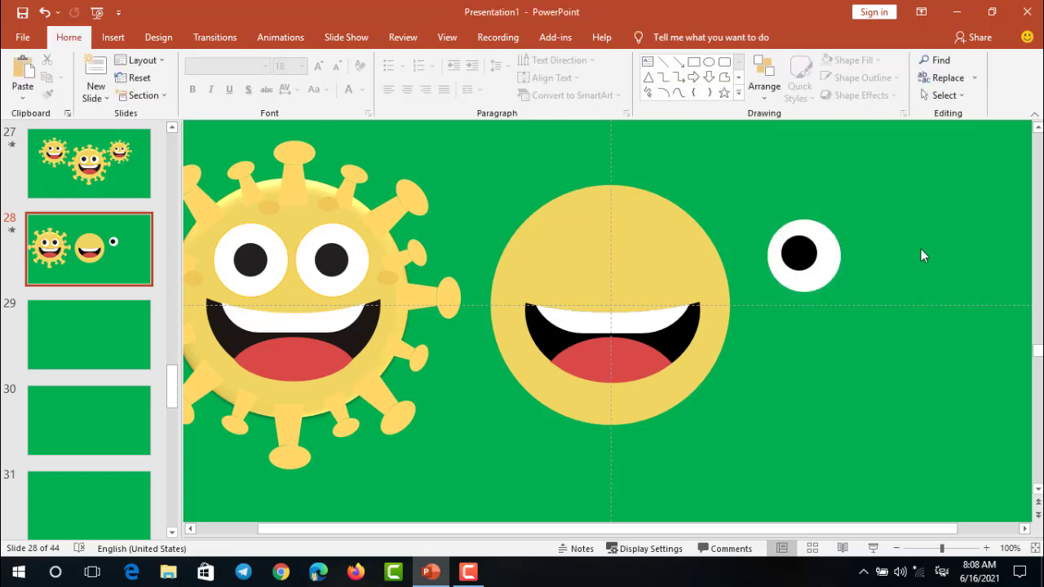
pyautogui.doubleClick(829, 238)
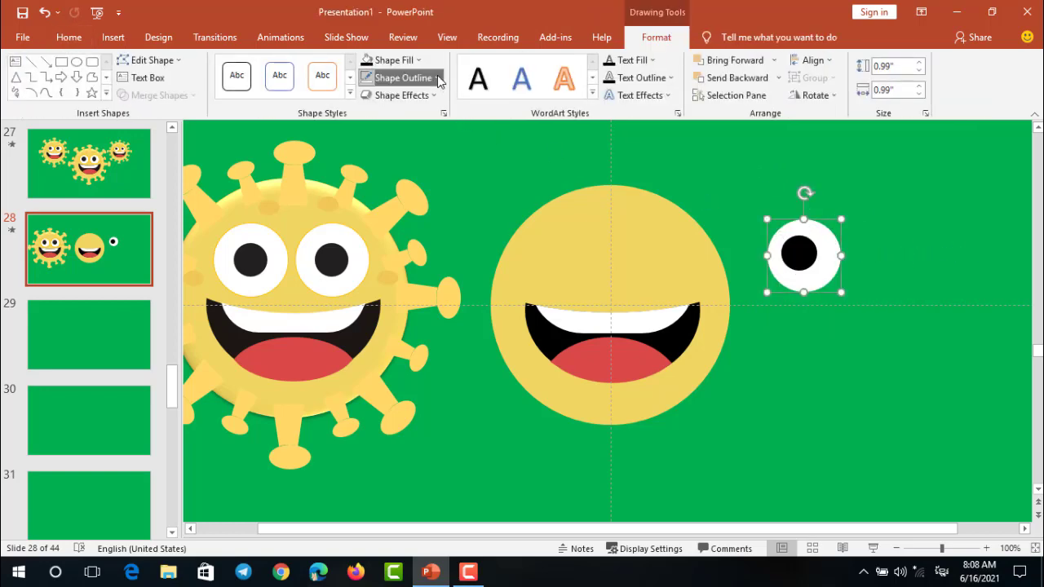
pyautogui.click(434, 78)
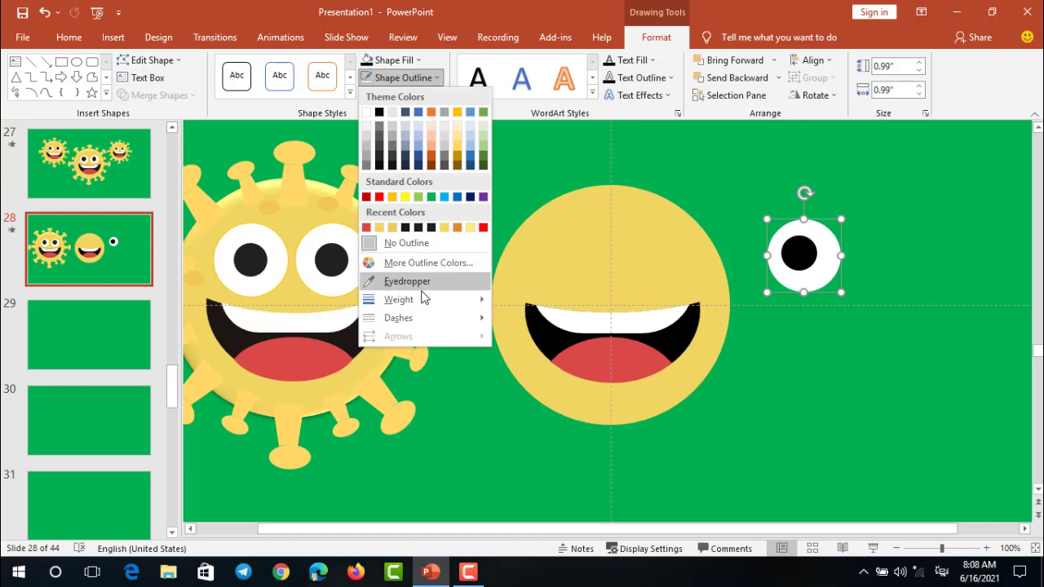
pyautogui.moveTo(407, 299)
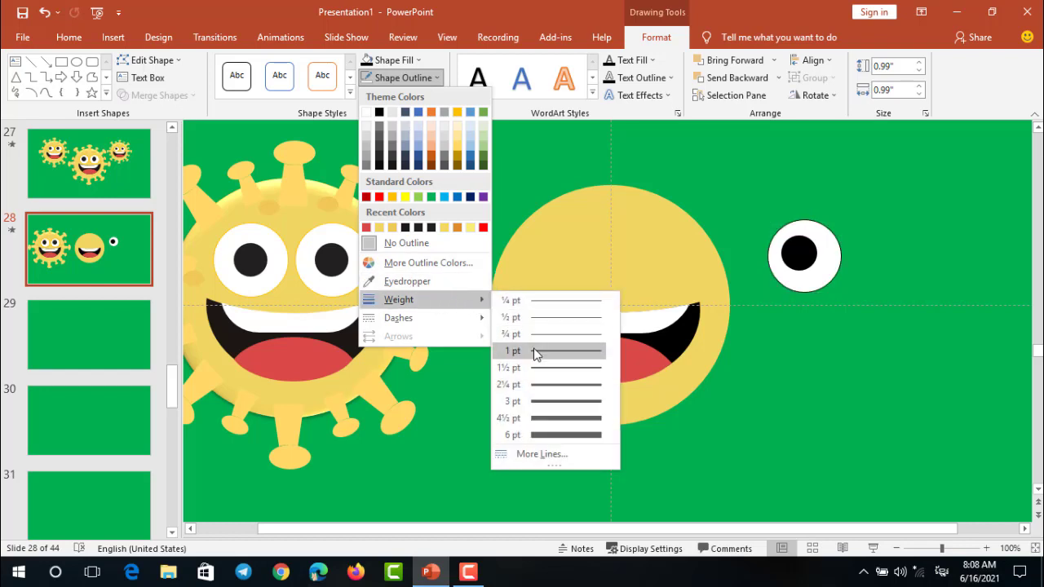
pyautogui.click(535, 351)
pyautogui.click(437, 80)
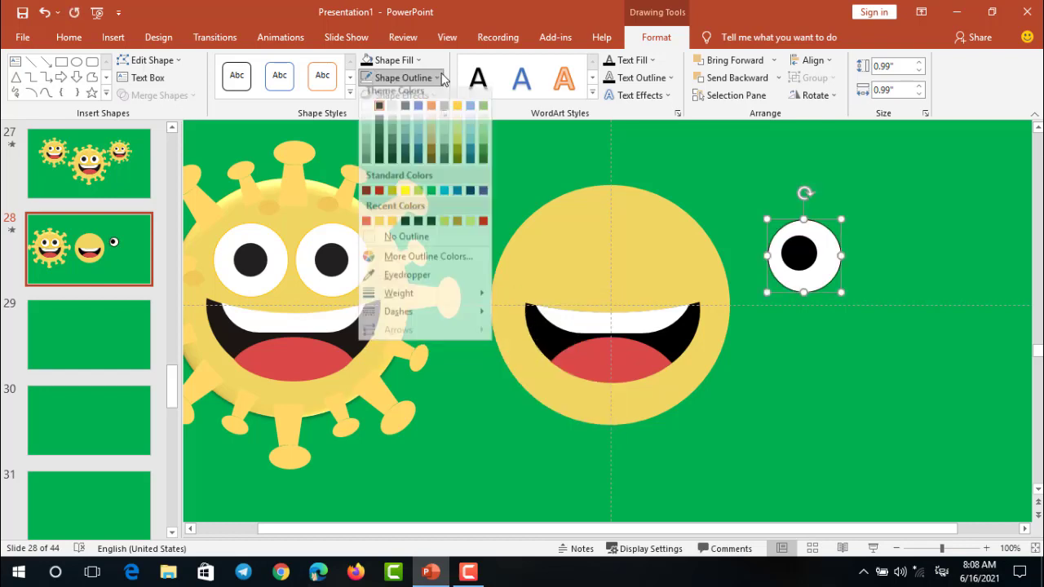
pyautogui.click(393, 196)
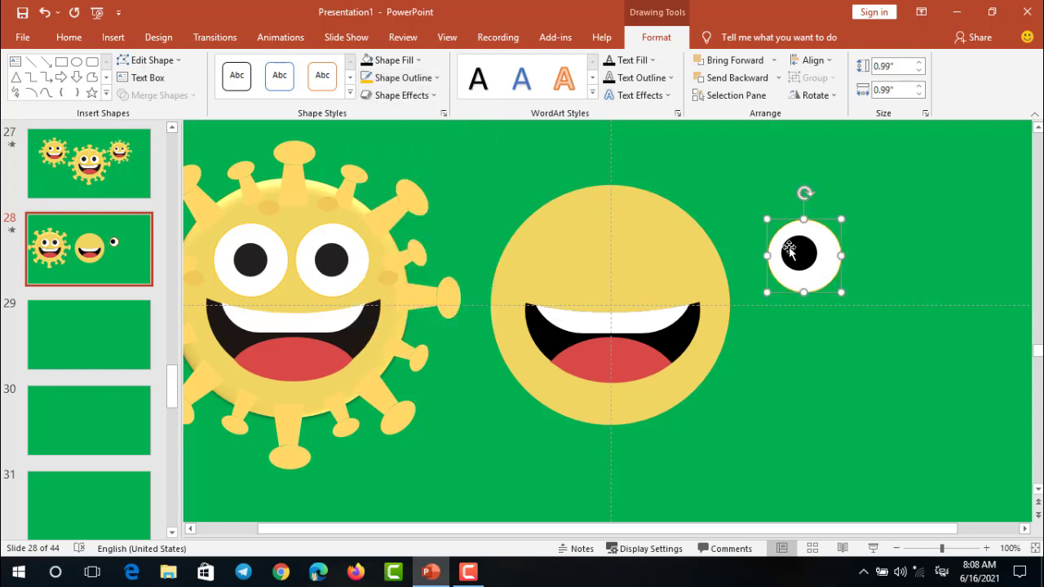
pyautogui.click(894, 303)
# Step: Group the white and black eye circles and place the group on the yellow face's upper right
pyautogui.moveTo(771, 252); pyautogui.dragTo(746, 175)
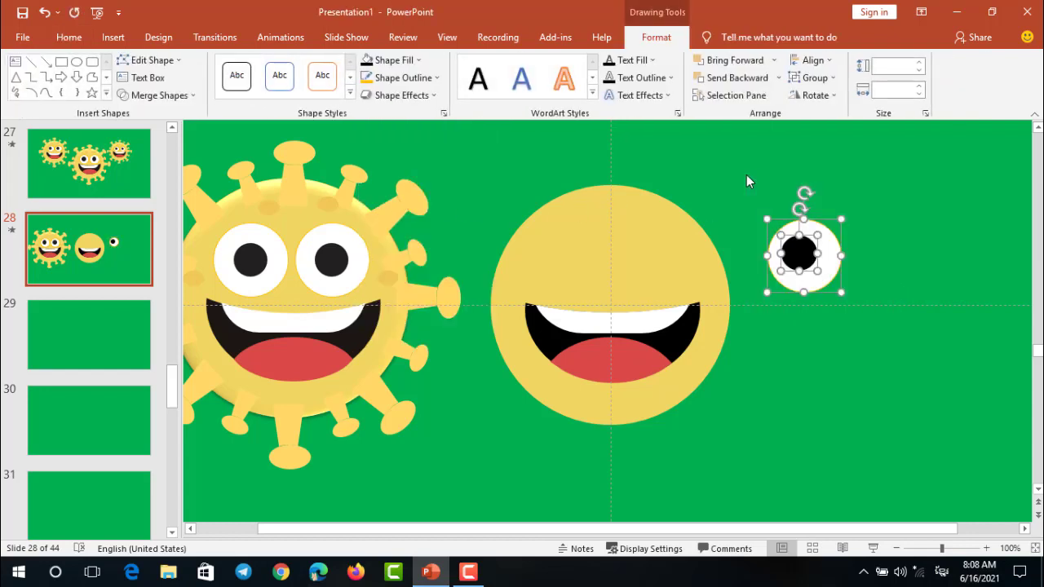
pyautogui.hotkey('ctrl', 'g')
pyautogui.moveTo(799, 253); pyautogui.dragTo(644, 261)
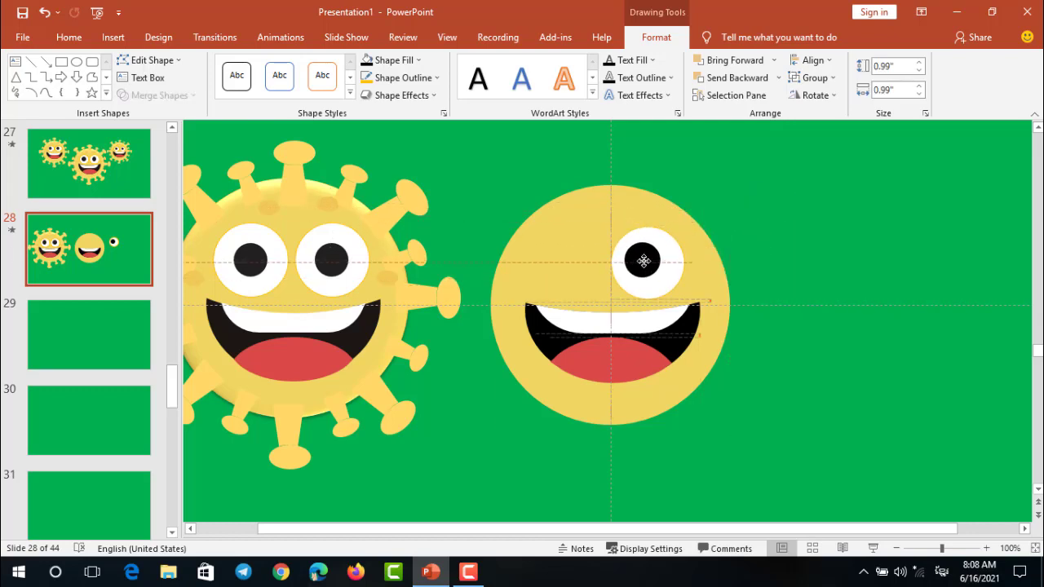
pyautogui.moveTo(644, 261); pyautogui.dragTo(647, 261)
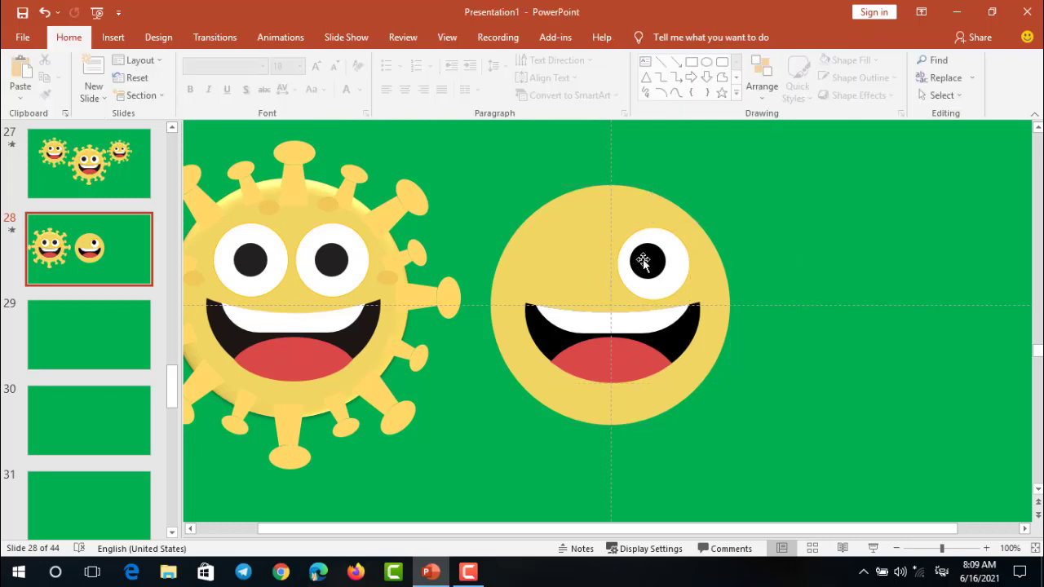
# Step: Duplicate the eye, flip it horizontally, and line it up as the face's left eye
pyautogui.moveTo(638, 262); pyautogui.dragTo(567, 257)
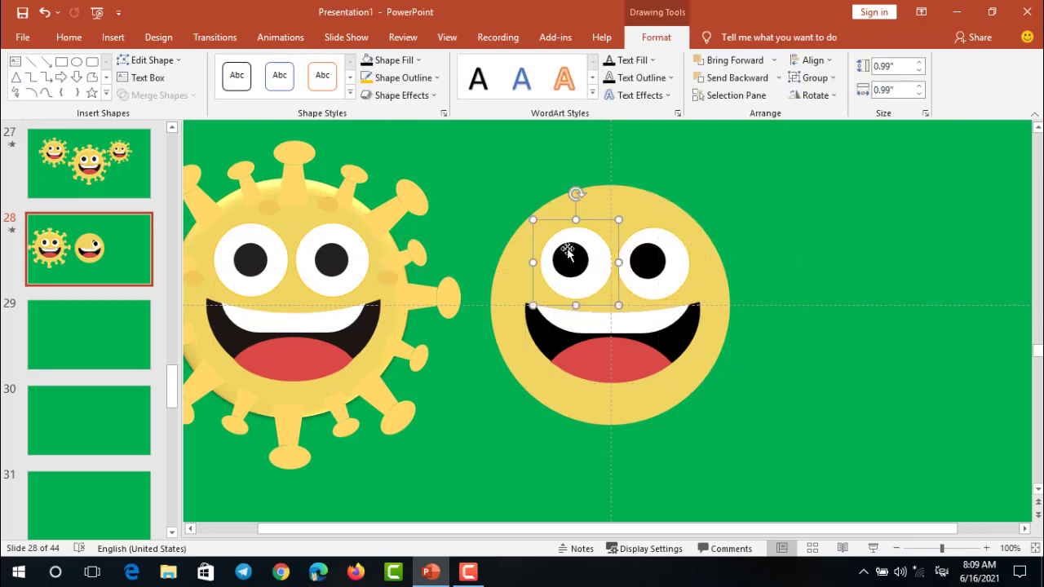
pyautogui.click(811, 96)
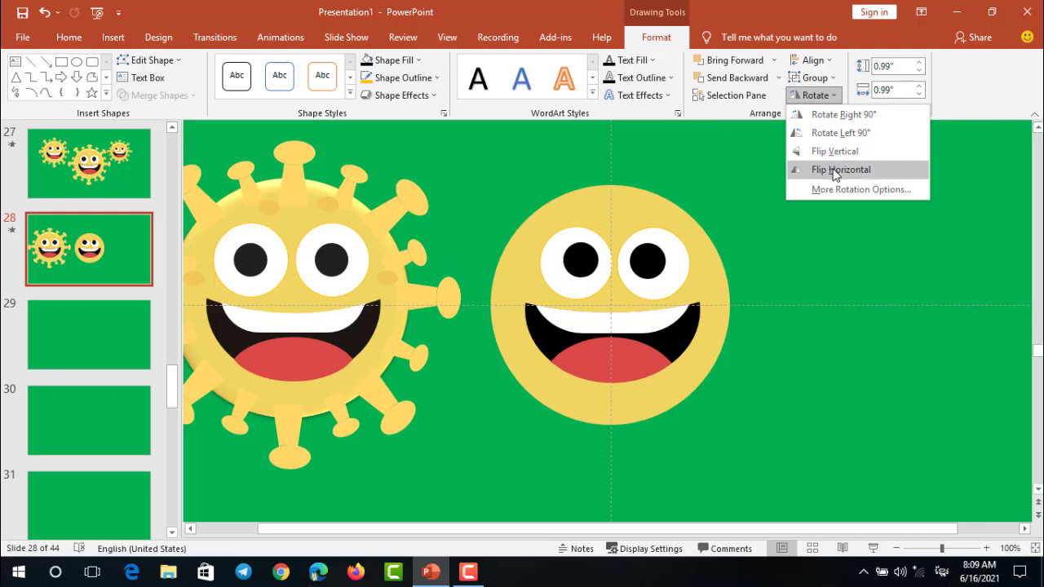
pyautogui.click(840, 169)
pyautogui.moveTo(560, 281); pyautogui.dragTo(546, 281)
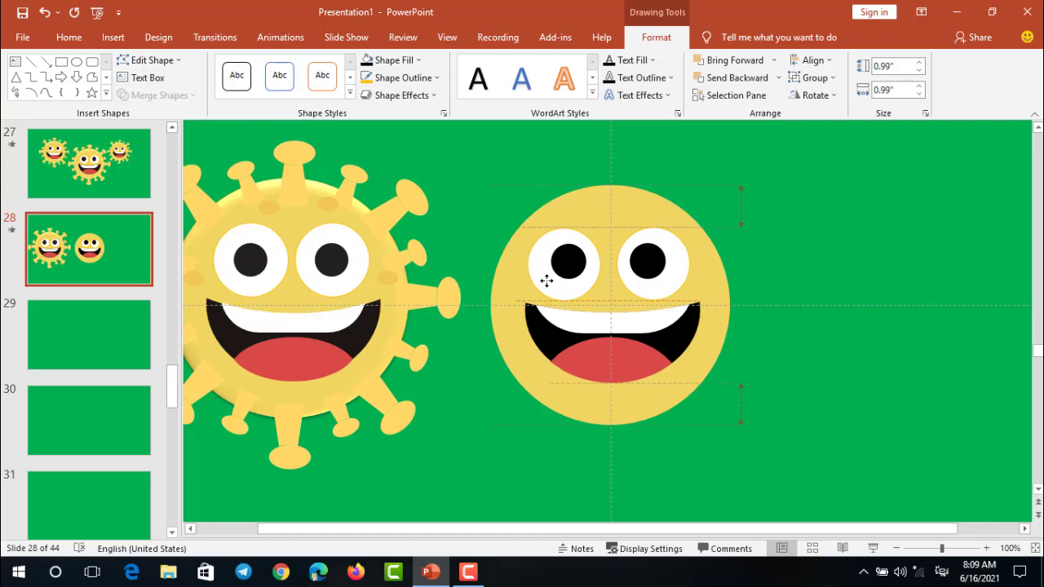
pyautogui.moveTo(546, 281); pyautogui.dragTo(548, 280)
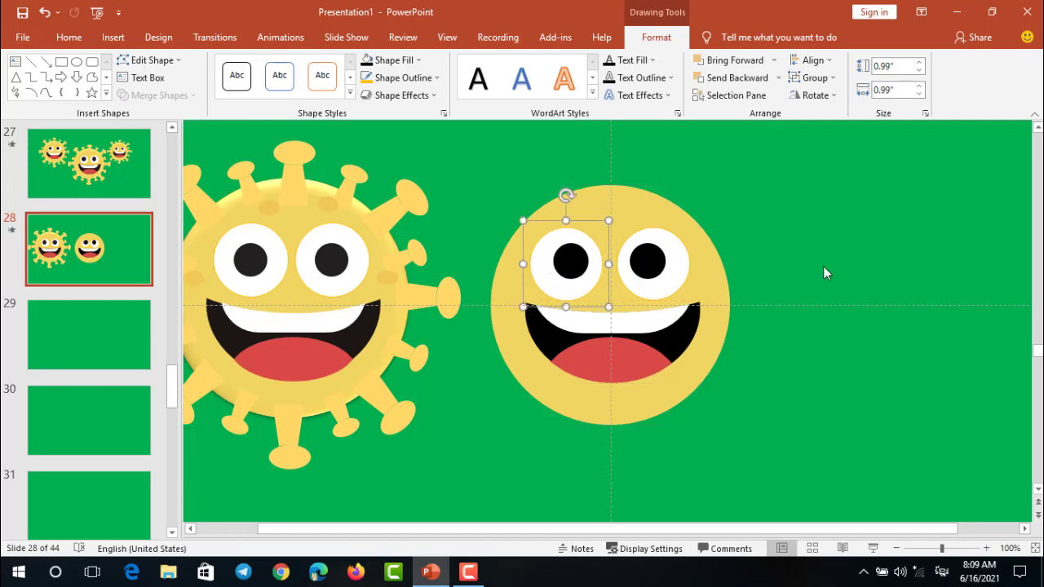
pyautogui.click(818, 251)
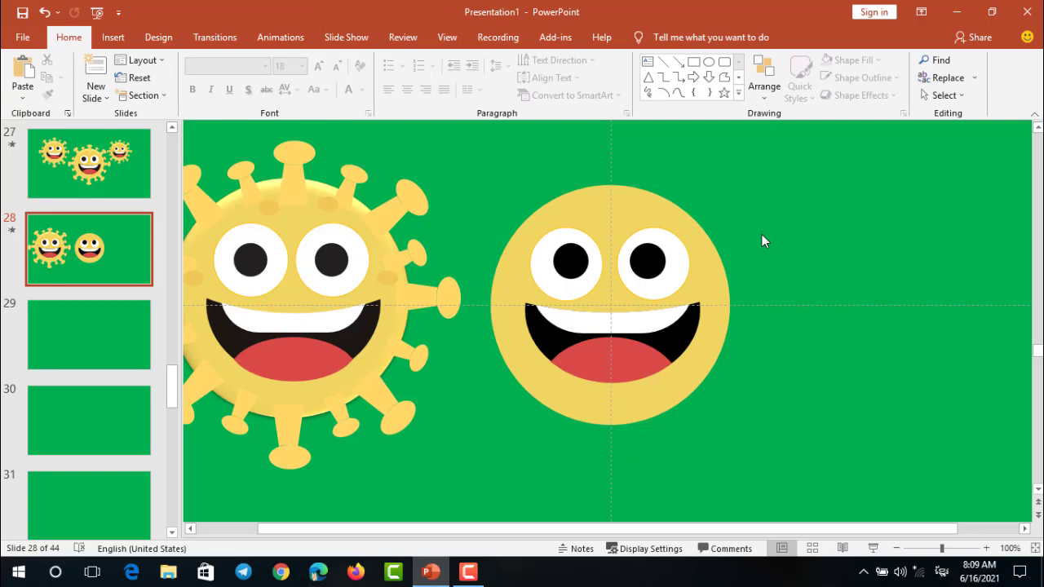
# Step: Apply the second Shape Effects preset bevel to the smiley's yellow face circle
pyautogui.keyDown('ctrl'); pyautogui.scroll(-3, 765, 234); pyautogui.keyUp('ctrl')
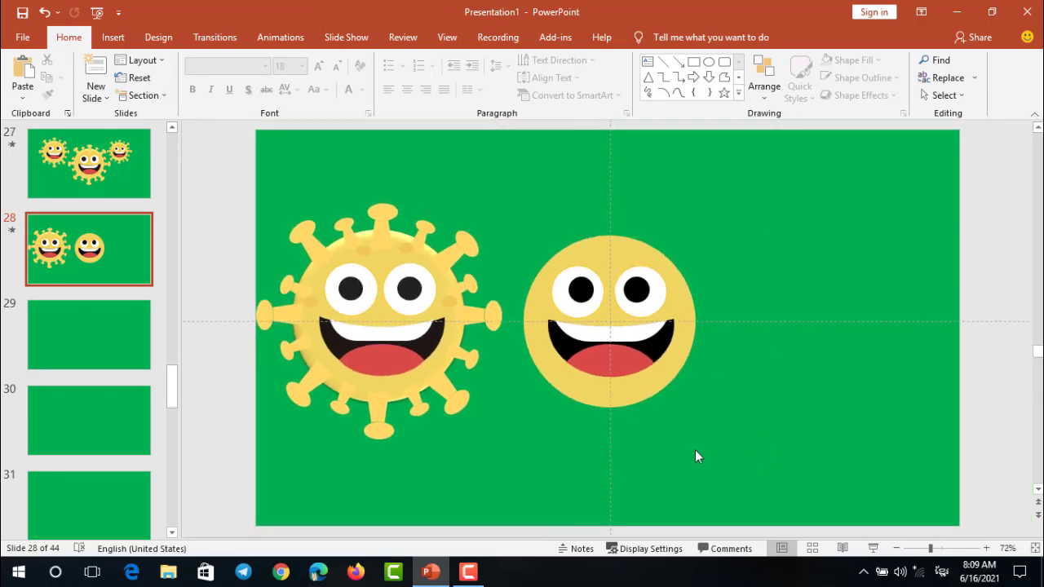
pyautogui.moveTo(756, 448); pyautogui.dragTo(513, 188)
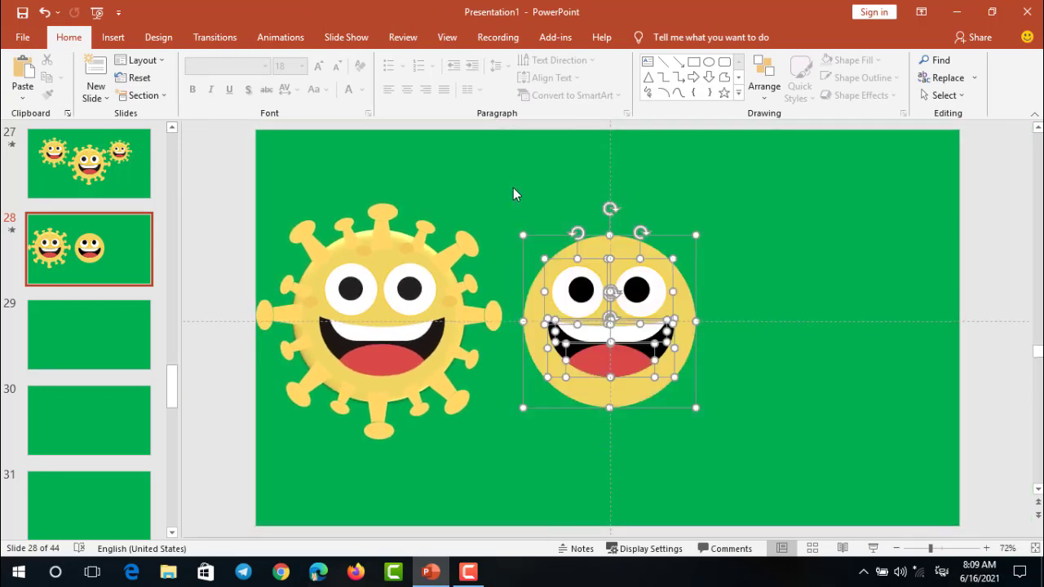
pyautogui.click(513, 186)
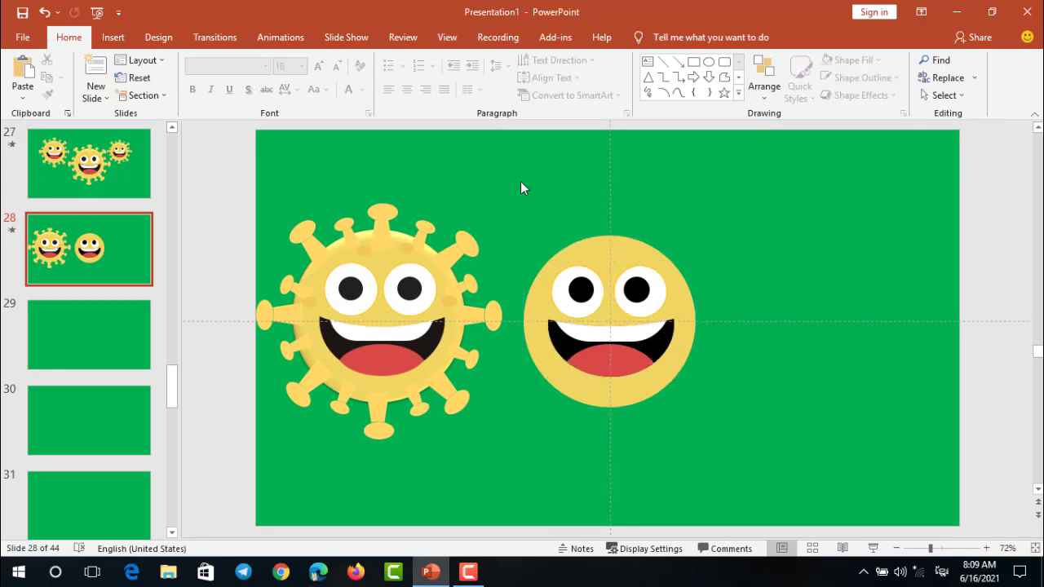
pyautogui.keyDown('ctrl'); pyautogui.scroll(1, 520, 182); pyautogui.keyUp('ctrl')
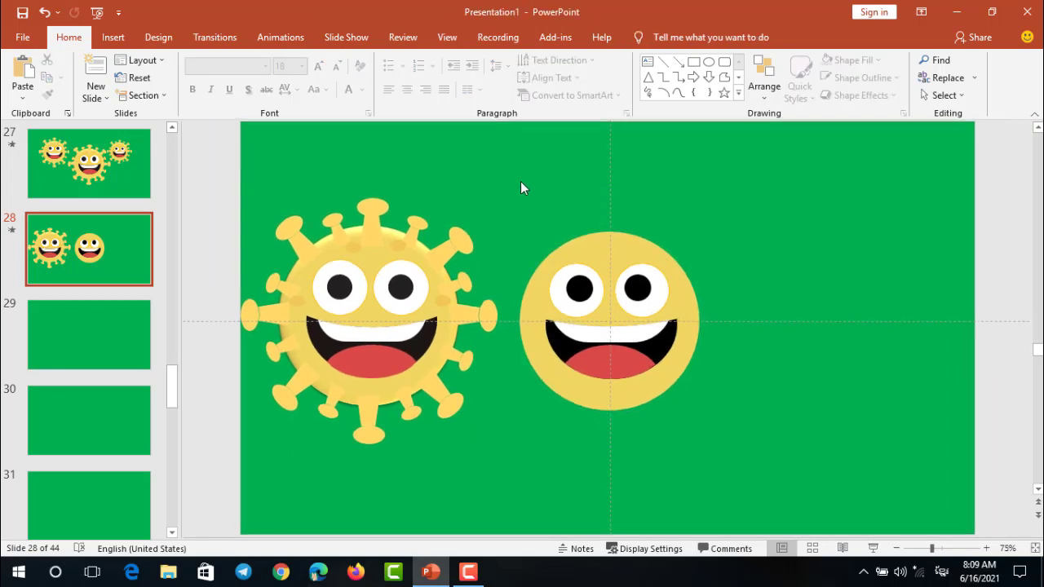
pyautogui.click(567, 248)
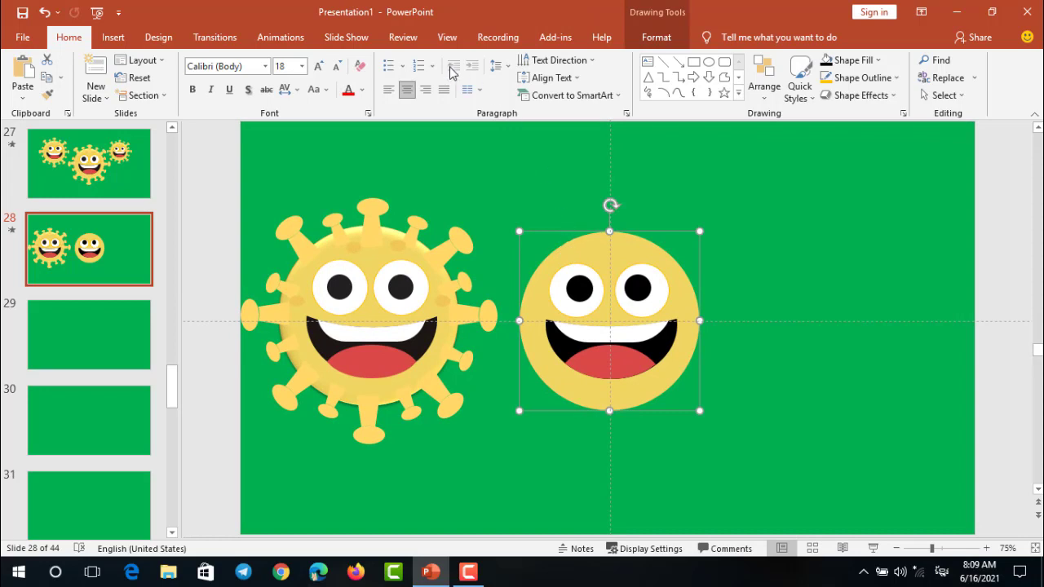
pyautogui.click(626, 40)
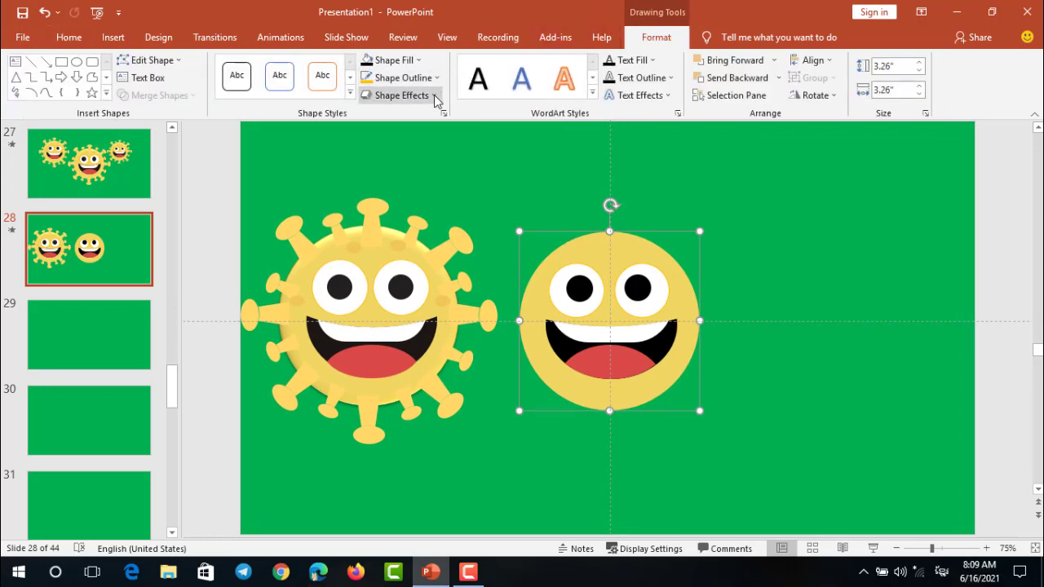
pyautogui.click(432, 95)
pyautogui.moveTo(408, 124)
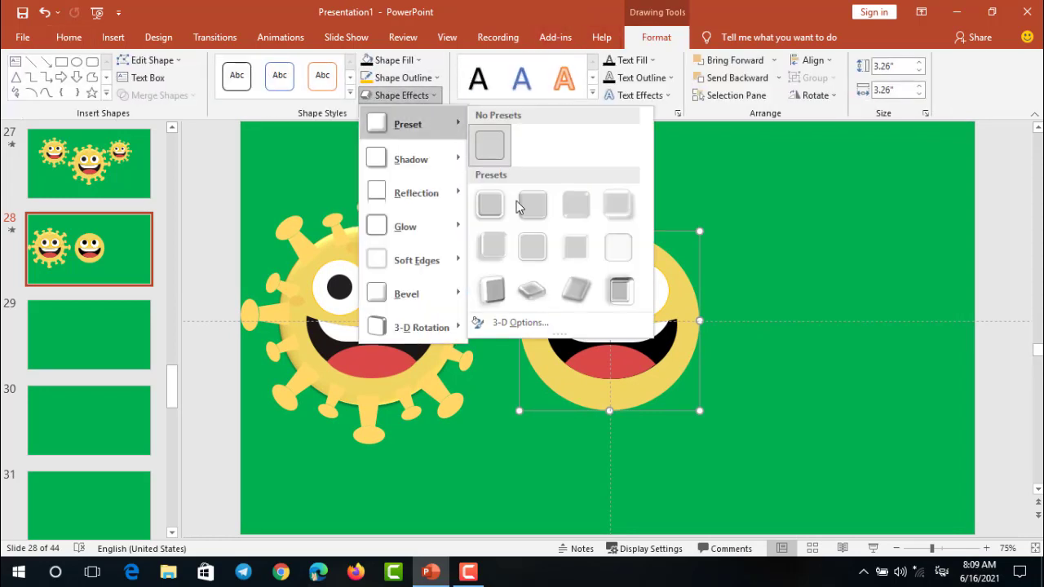
pyautogui.click(533, 206)
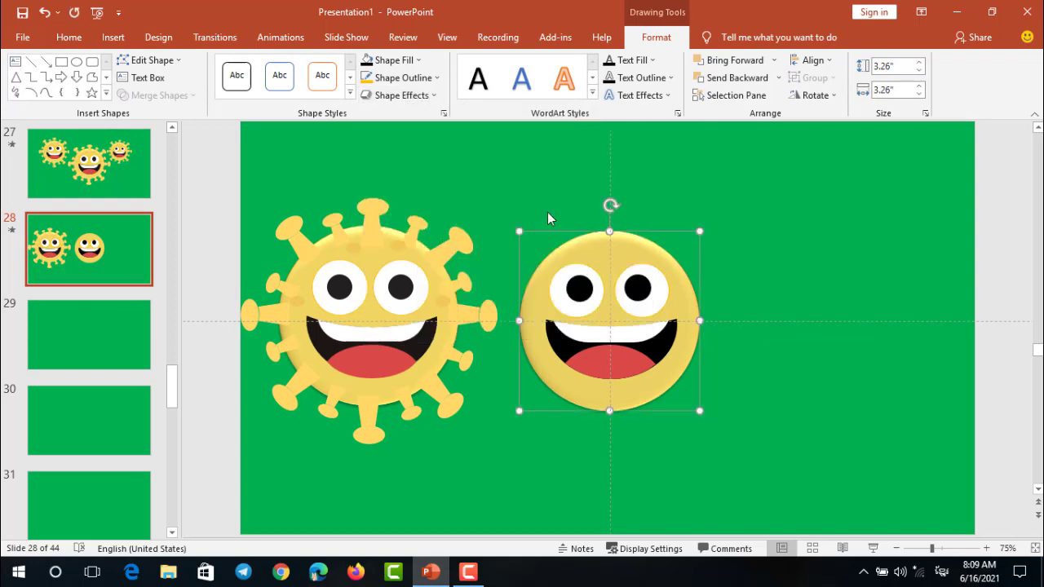
# Step: Select all the smiley's parts and group them with Ctrl+G
pyautogui.click(757, 232)
pyautogui.moveTo(799, 431); pyautogui.dragTo(501, 181)
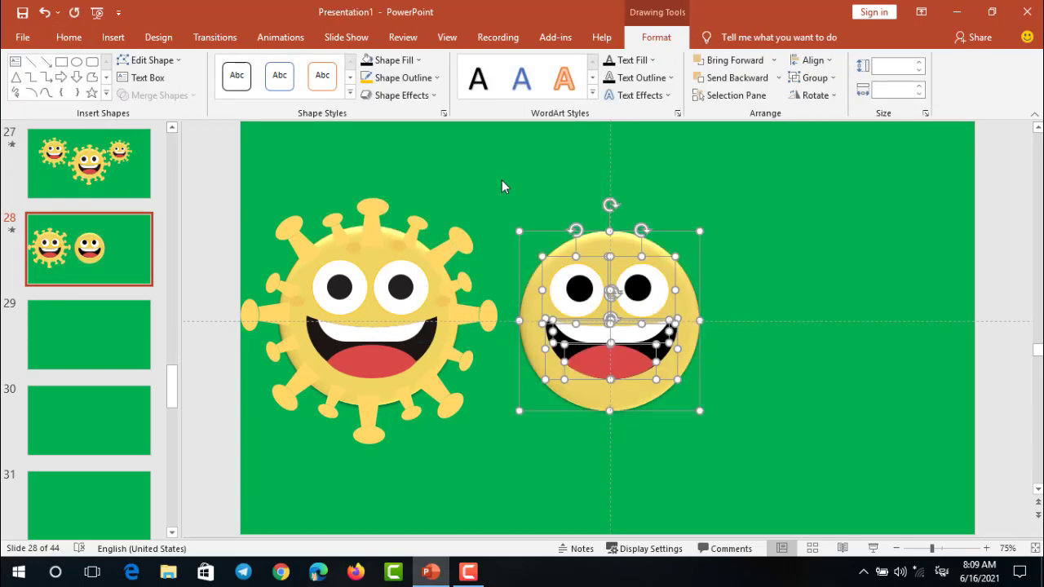
pyautogui.hotkey('ctrl', 'g')
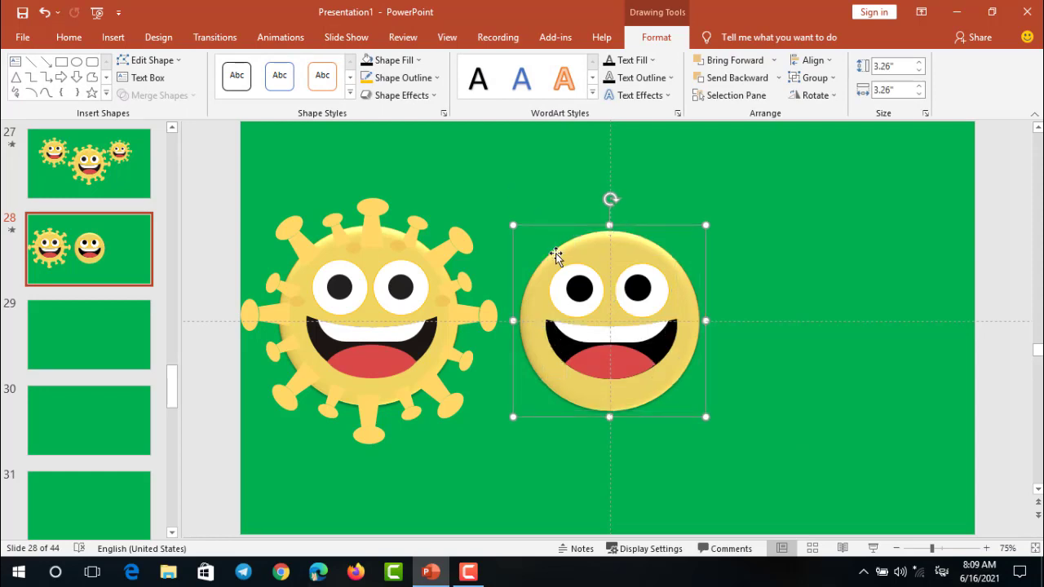
# Step: Draw a small oval beside the smiley, sized to about 0.41 by 0.58 inches
pyautogui.click(764, 220)
pyautogui.keyDown('ctrl'); pyautogui.scroll(3, 418, 206); pyautogui.keyUp('ctrl')
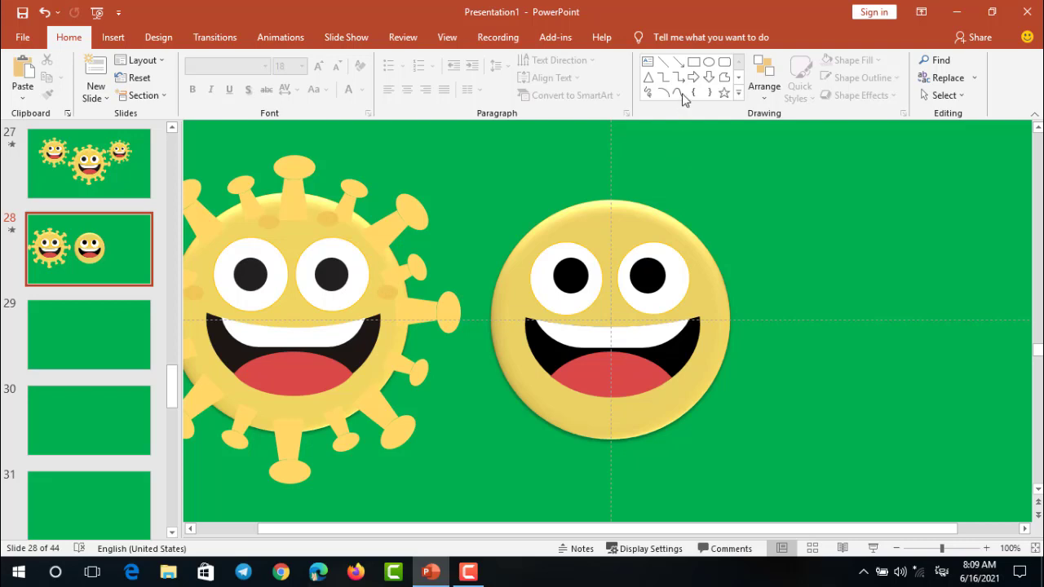
pyautogui.click(709, 63)
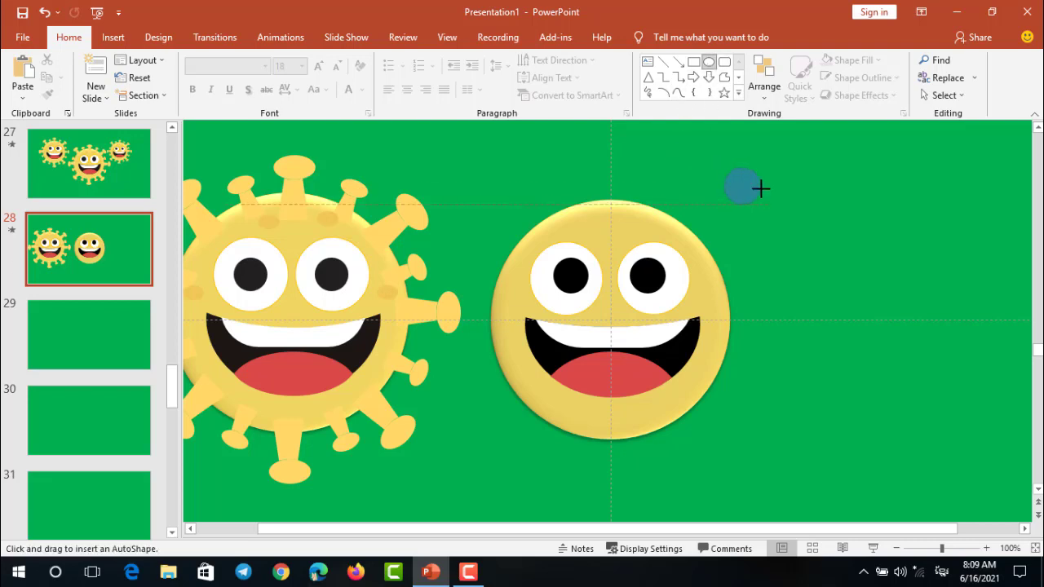
pyautogui.moveTo(761, 188)
pyautogui.mouseDown()
pyautogui.moveTo(769, 205)
pyautogui.moveTo(779, 187)
pyautogui.moveTo(300, 165)
pyautogui.mouseUp()
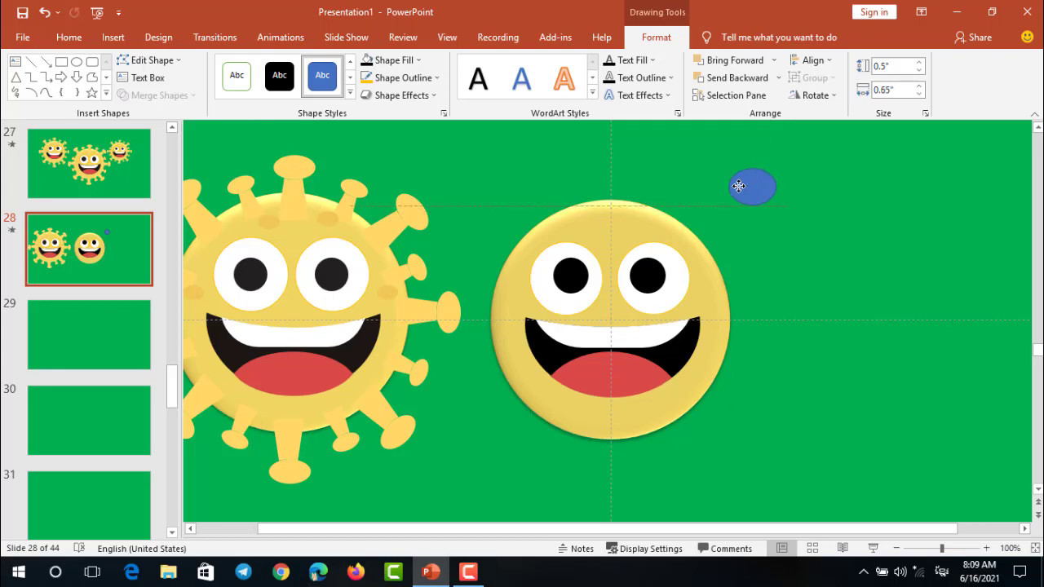
pyautogui.press('Escape')
pyautogui.moveTo(797, 155)
pyautogui.mouseDown()
pyautogui.moveTo(781, 168)
pyautogui.moveTo(301, 163)
pyautogui.mouseUp()
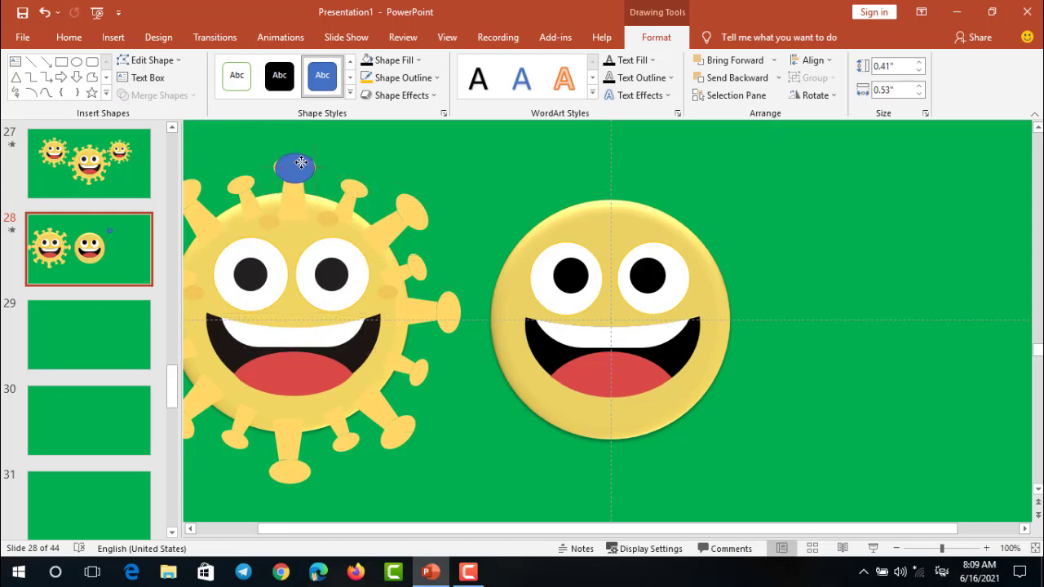
pyautogui.press('Escape')
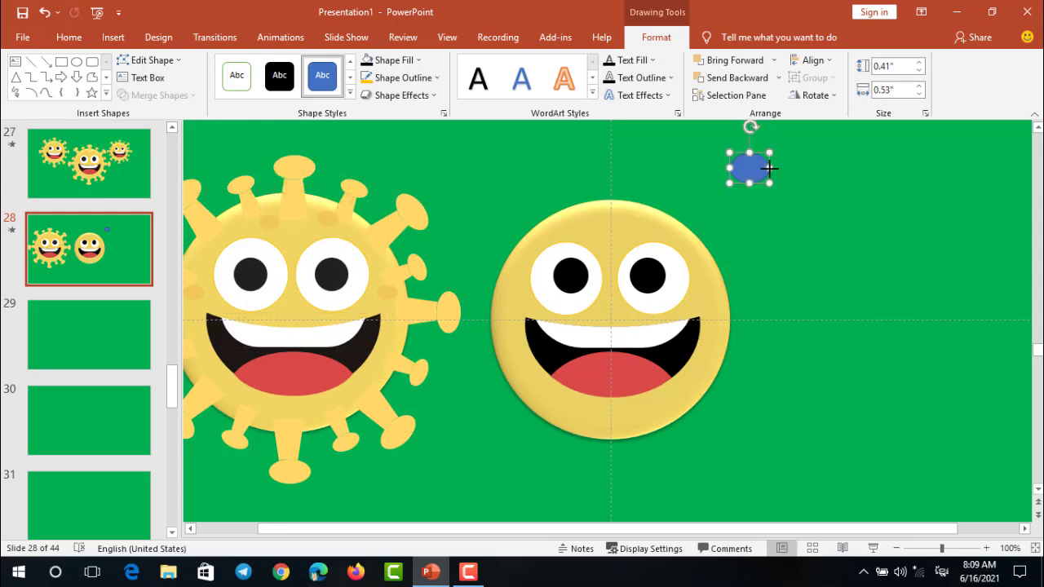
pyautogui.moveTo(769, 168); pyautogui.dragTo(752, 188)
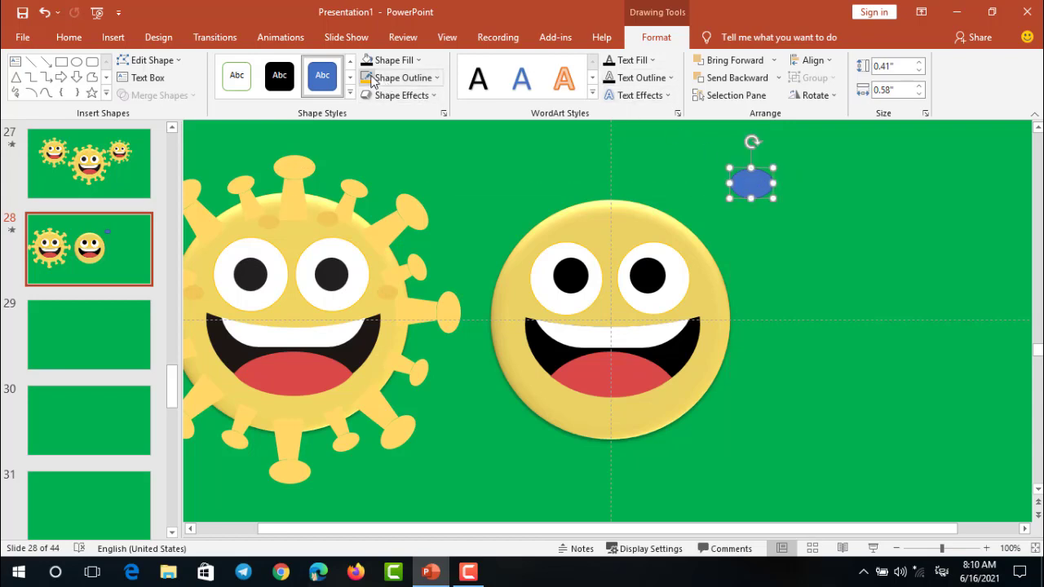
# Step: Make the oval gold with no outline and place it just above the smiley's top
pyautogui.click(437, 78)
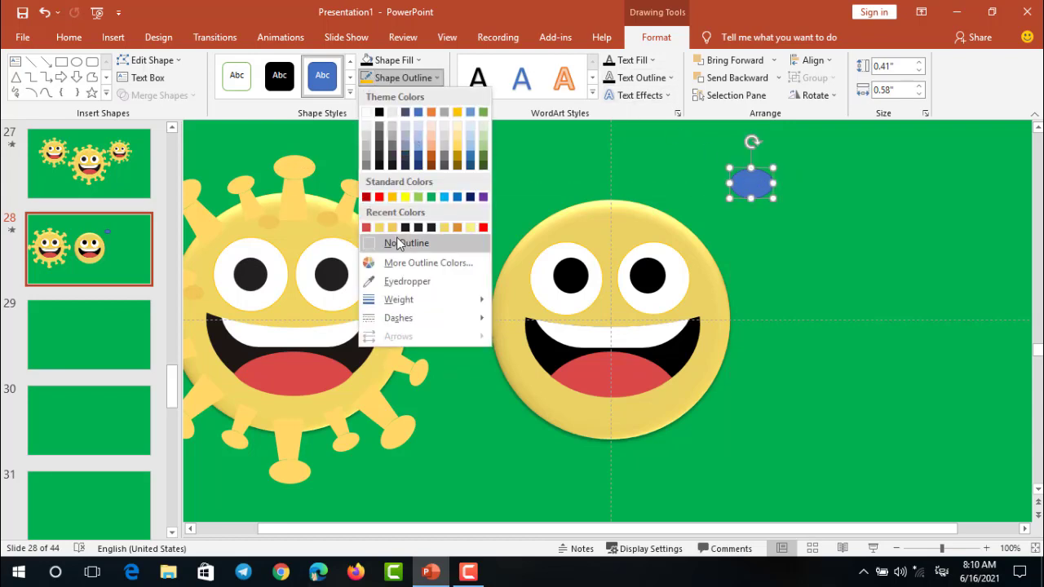
pyautogui.click(398, 244)
pyautogui.click(420, 61)
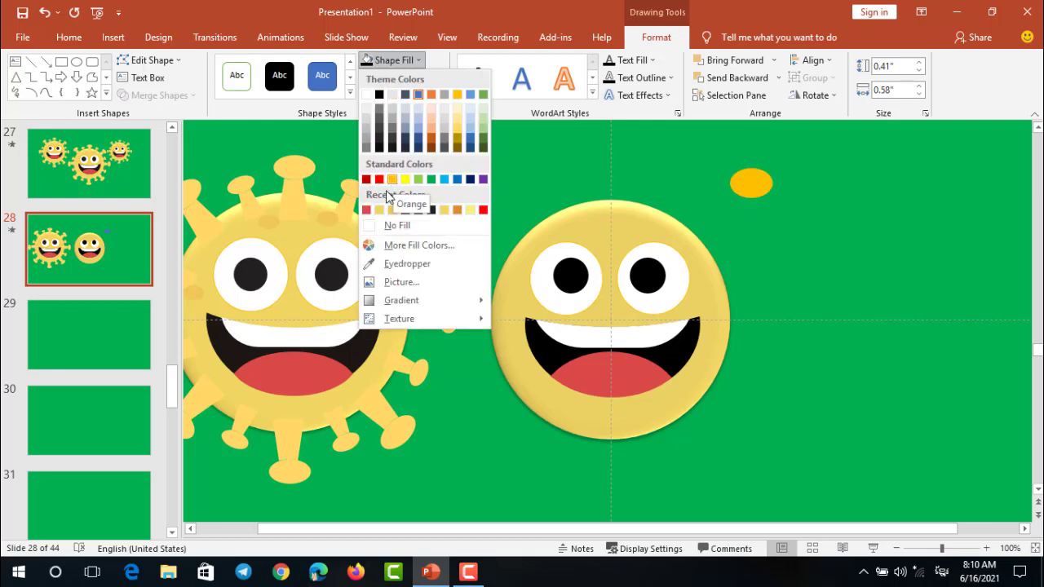
pyautogui.click(380, 210)
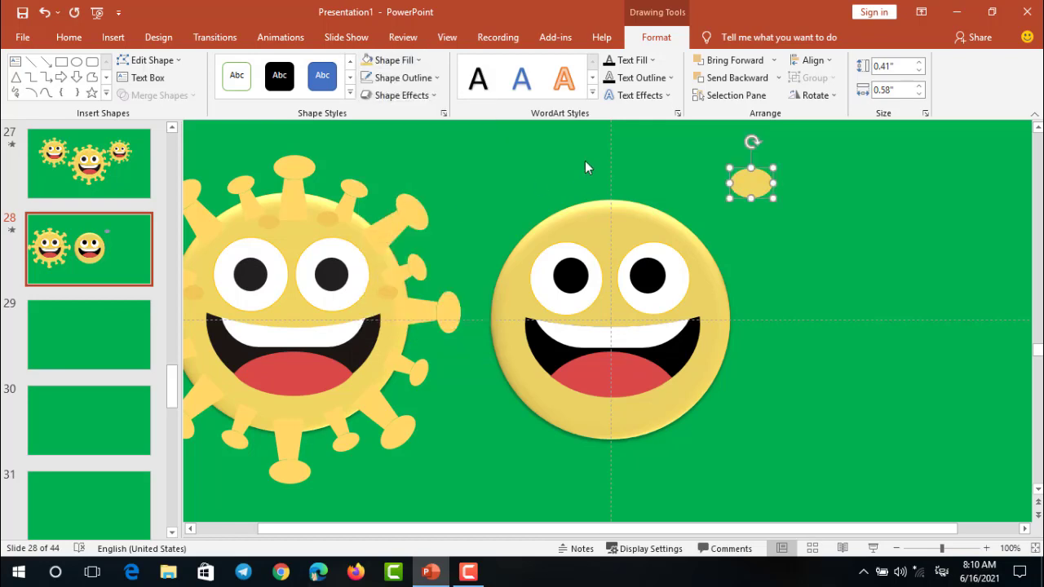
pyautogui.moveTo(750, 183)
pyautogui.mouseDown()
pyautogui.moveTo(610, 185)
pyautogui.moveTo(612, 167)
pyautogui.mouseUp()
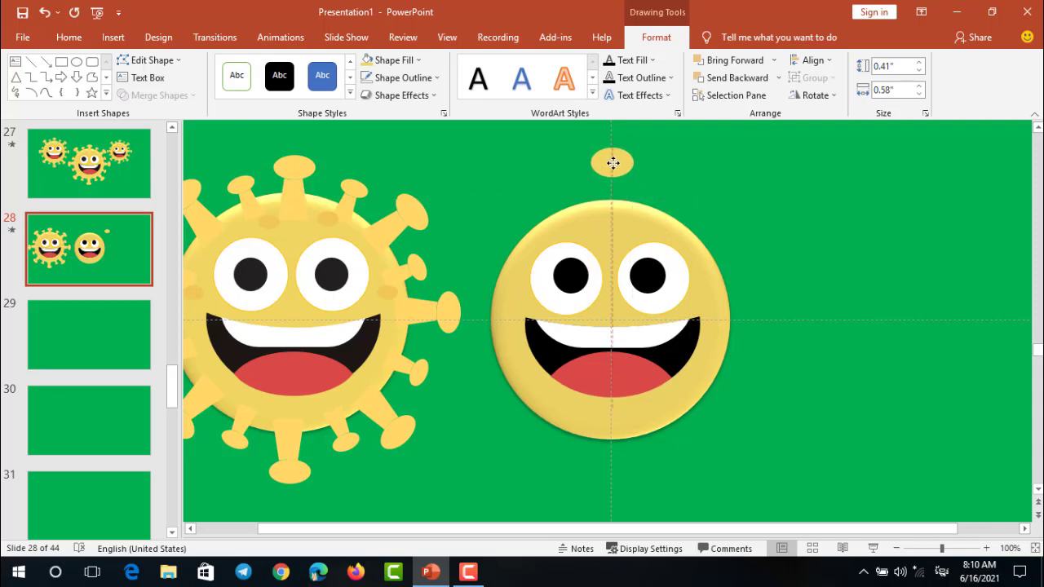
pyautogui.click(690, 156)
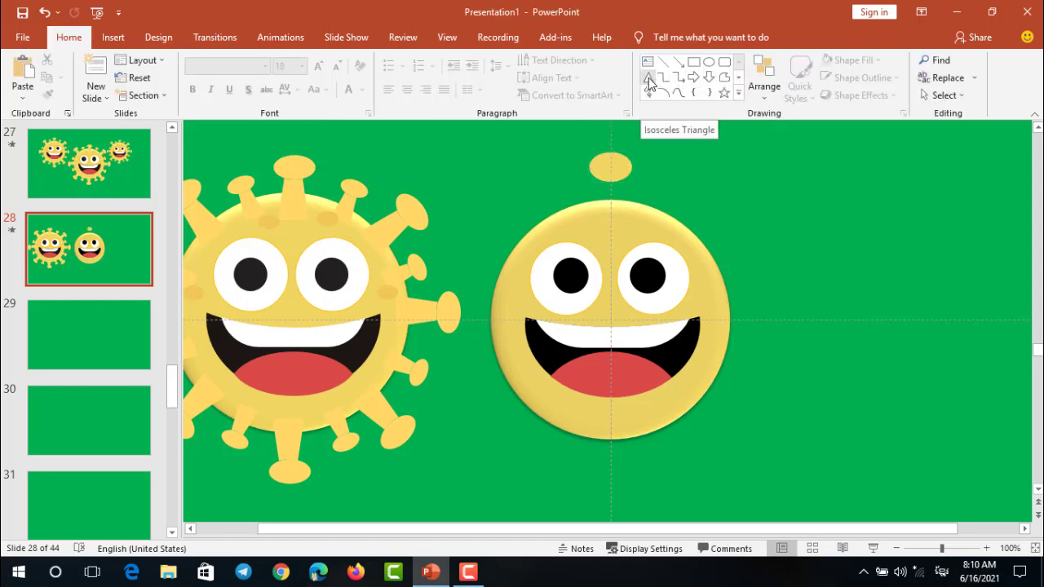
# Step: Draw an isosceles triangle on top of the yellow face and fuse it into the face with Merge Shapes
pyautogui.click(648, 77)
pyautogui.moveTo(700, 169)
pyautogui.mouseDown()
pyautogui.moveTo(747, 279)
pyautogui.moveTo(736, 318)
pyautogui.mouseUp()
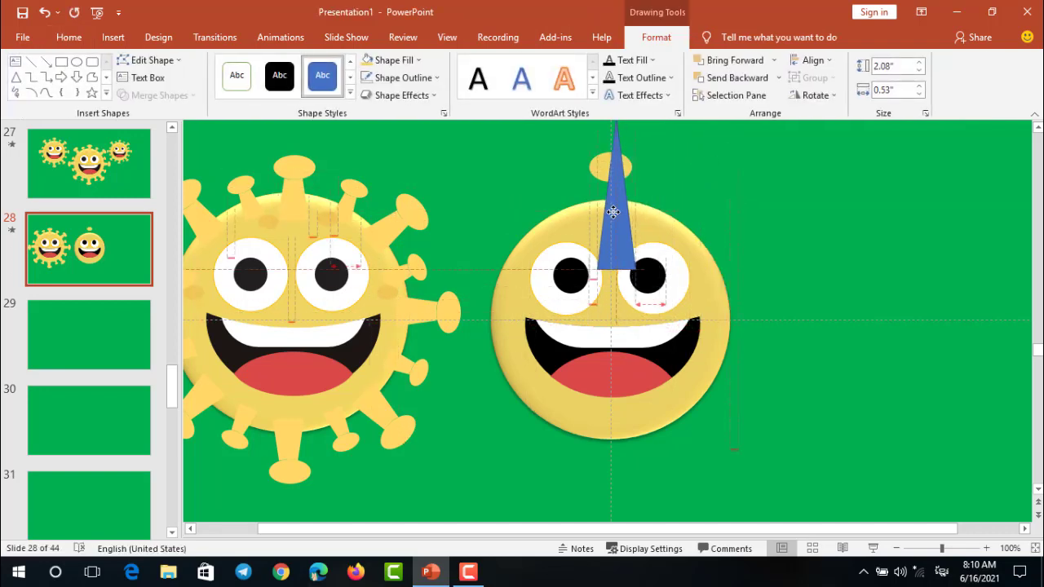
pyautogui.moveTo(718, 265)
pyautogui.mouseDown()
pyautogui.moveTo(607, 209)
pyautogui.moveTo(609, 219)
pyautogui.mouseUp()
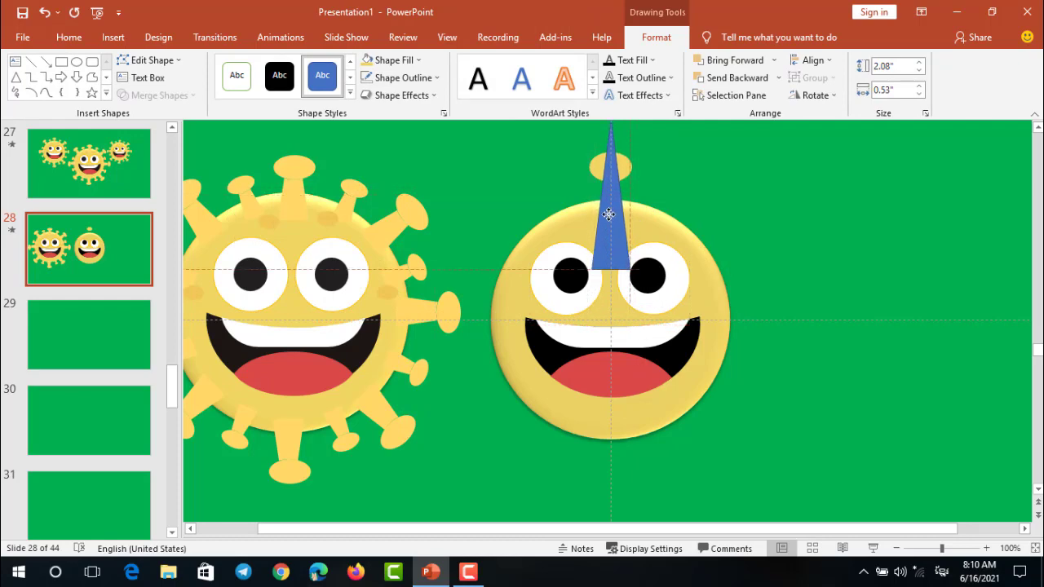
pyautogui.keyDown('shift'); pyautogui.click(653, 383); pyautogui.keyUp('shift')
pyautogui.keyDown('ctrl'); pyautogui.scroll(2, 609, 214); pyautogui.keyUp('ctrl')
pyautogui.click(152, 95)
pyautogui.click(175, 151)
pyautogui.click(603, 161)
# Step: Delete the leftover tip fragment, seat an ellipse knob on the stalk, and duplicate the knobbed antenna
pyautogui.click(604, 161)
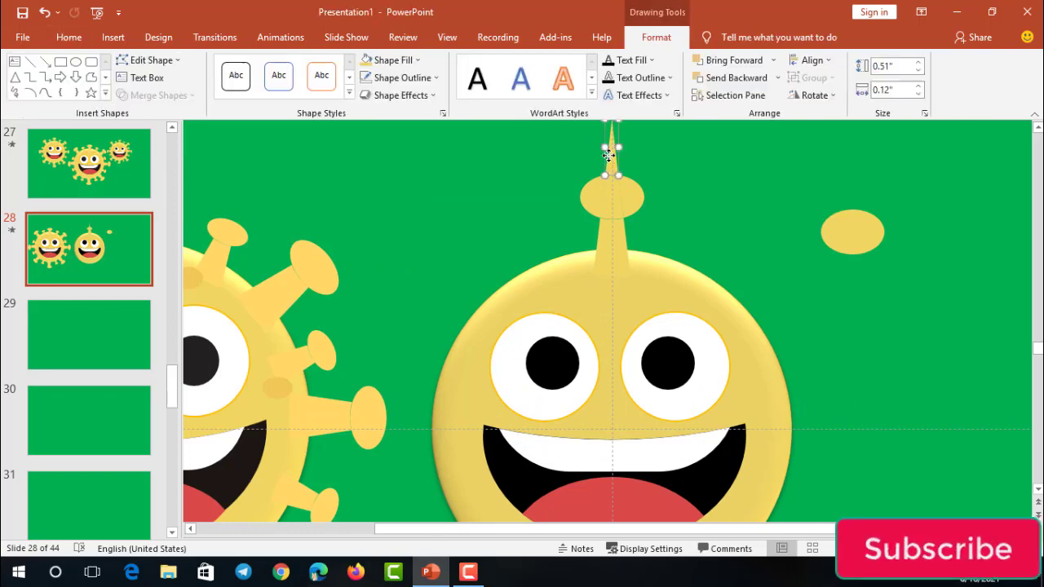
pyautogui.press('Delete')
pyautogui.click(606, 198)
pyautogui.moveTo(852, 232); pyautogui.dragTo(611, 194)
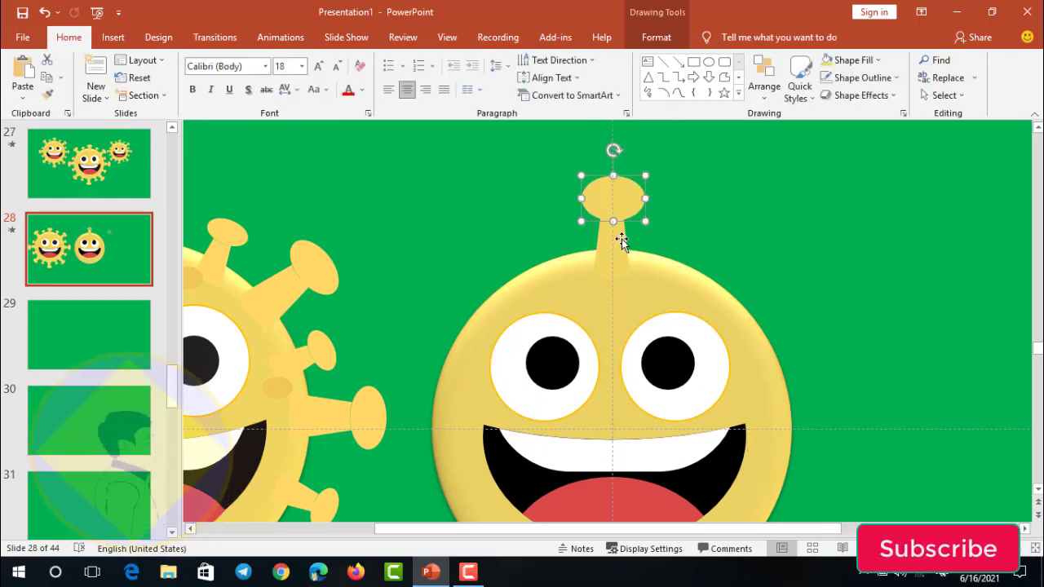
pyautogui.hotkey('ctrl', 'f')
pyautogui.click(644, 241)
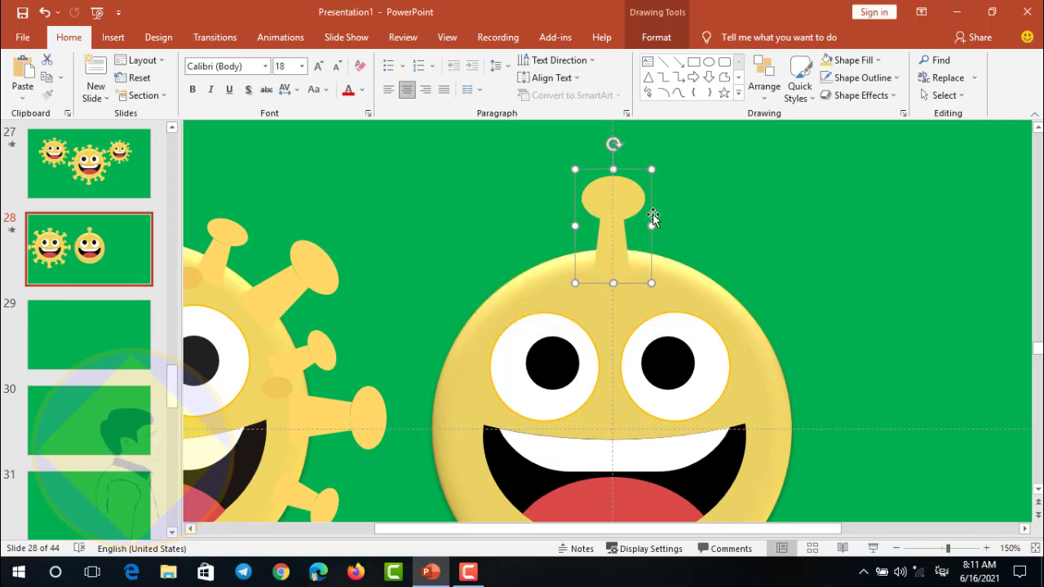
pyautogui.scroll(-5, 741, 201)
pyautogui.moveTo(621, 200); pyautogui.dragTo(729, 267)
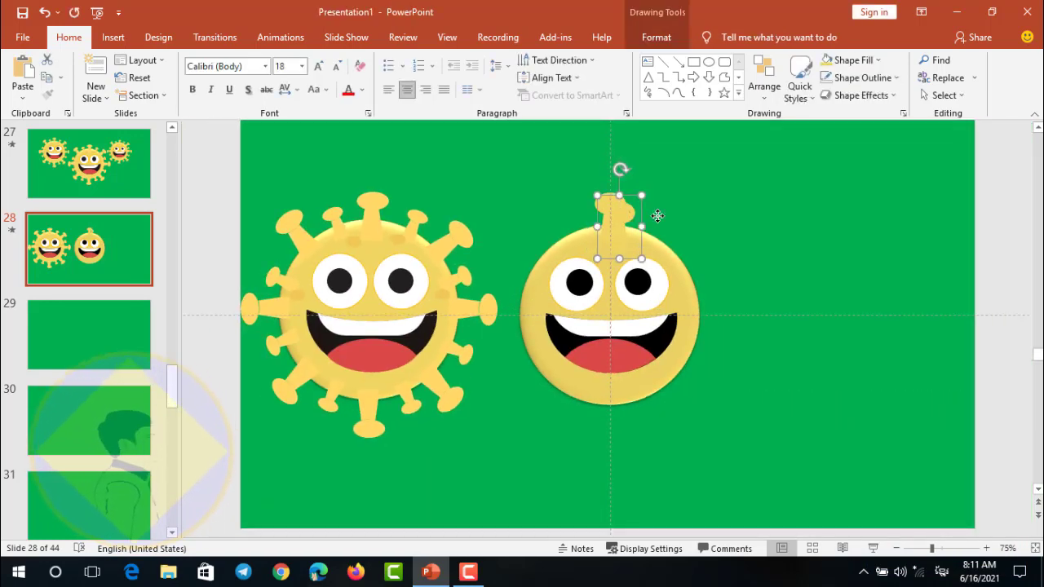
pyautogui.click(657, 37)
# Step: Add spikes on the face's left and right sides using Rotate Left 90° and Flip Horizontal
pyautogui.click(822, 96)
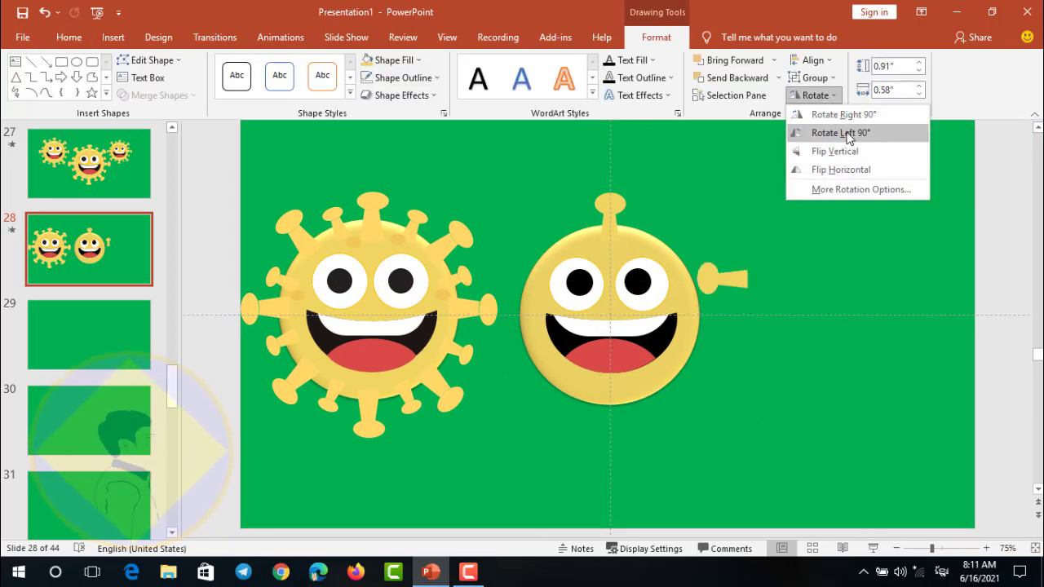
pyautogui.click(849, 136)
pyautogui.moveTo(703, 278); pyautogui.dragTo(483, 311)
pyautogui.moveTo(339, 259); pyautogui.dragTo(288, 176)
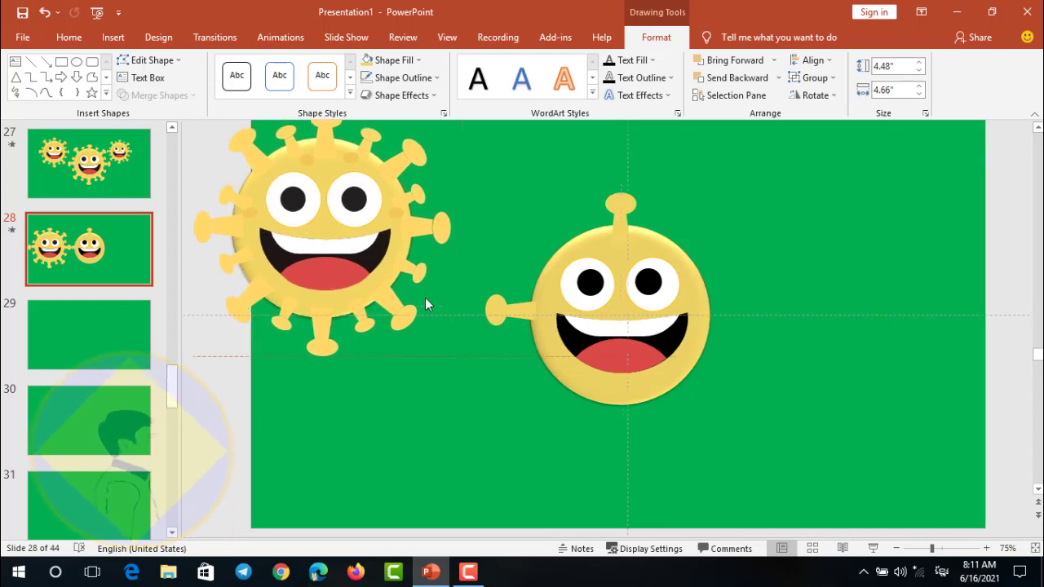
pyautogui.moveTo(525, 307)
pyautogui.mouseDown()
pyautogui.moveTo(545, 449)
pyautogui.moveTo(746, 320)
pyautogui.mouseUp()
pyautogui.click(816, 96)
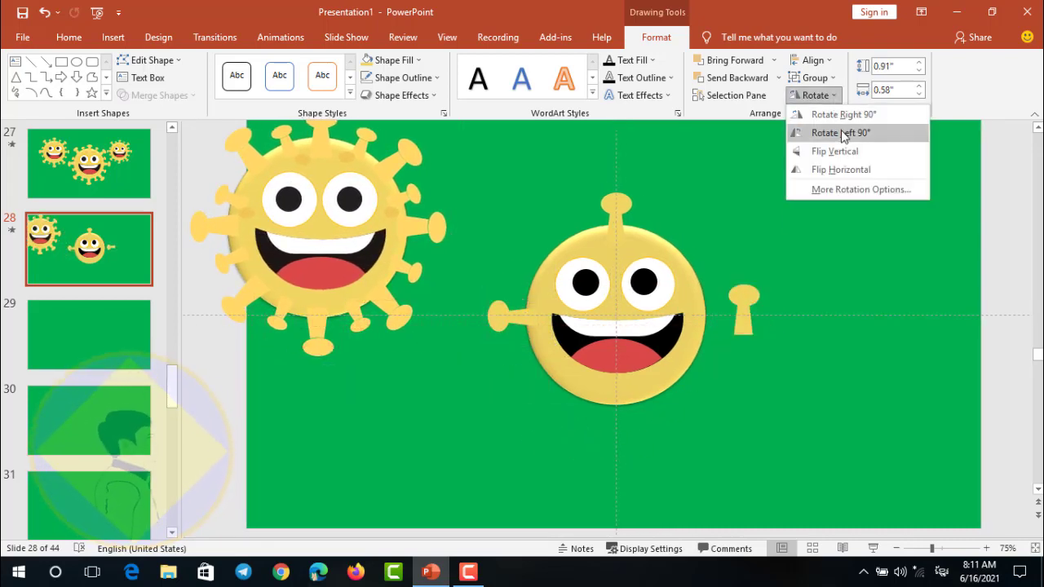
pyautogui.click(852, 170)
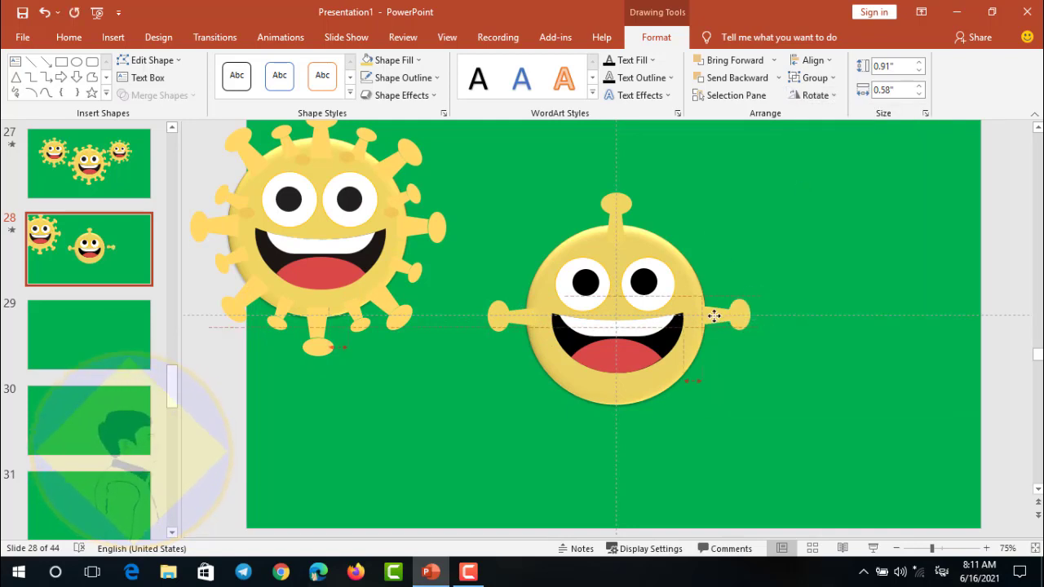
pyautogui.moveTo(733, 311); pyautogui.dragTo(712, 318)
# Step: Flip a copy vertically for the bottom spike, then group the four straight spikes
pyautogui.moveTo(611, 207)
pyautogui.mouseDown()
pyautogui.moveTo(689, 214)
pyautogui.moveTo(615, 420)
pyautogui.mouseUp()
pyautogui.click(816, 96)
pyautogui.click(830, 152)
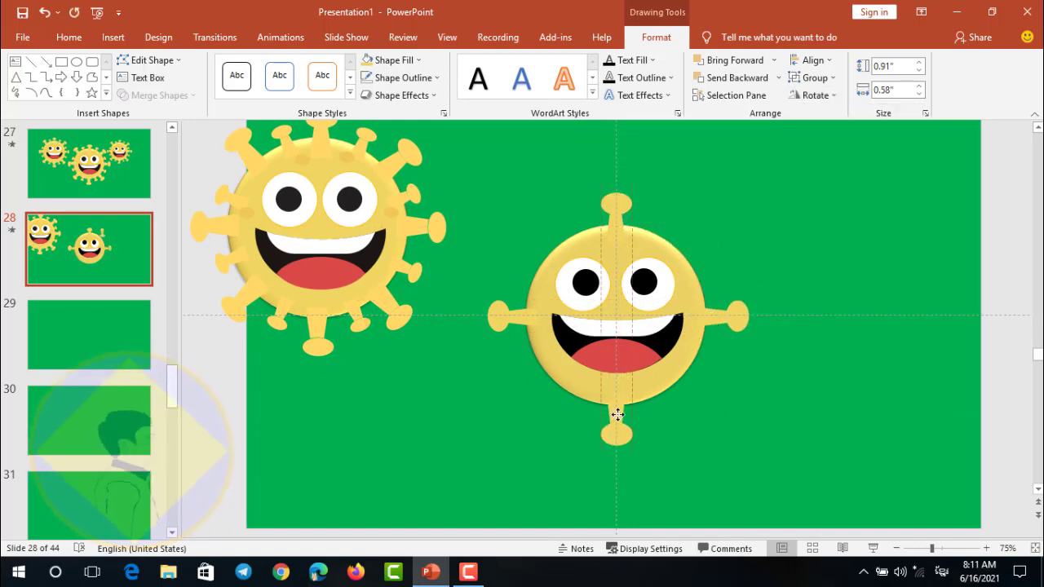
pyautogui.click(693, 409)
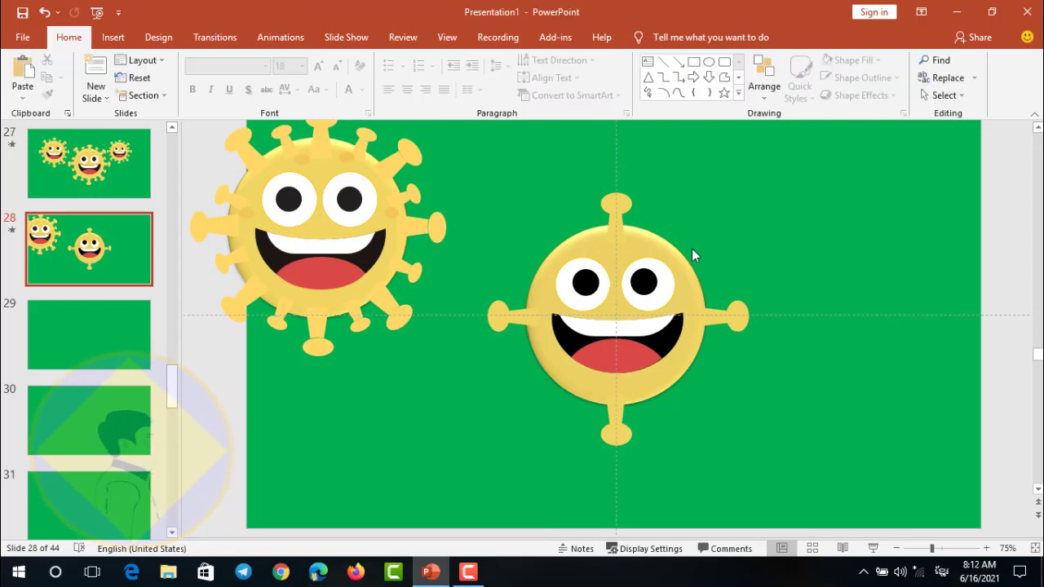
pyautogui.click(620, 208)
pyautogui.keyDown('shift'); pyautogui.click(722, 321); pyautogui.keyUp('shift')
pyautogui.keyDown('shift'); pyautogui.click(606, 437); pyautogui.keyUp('shift')
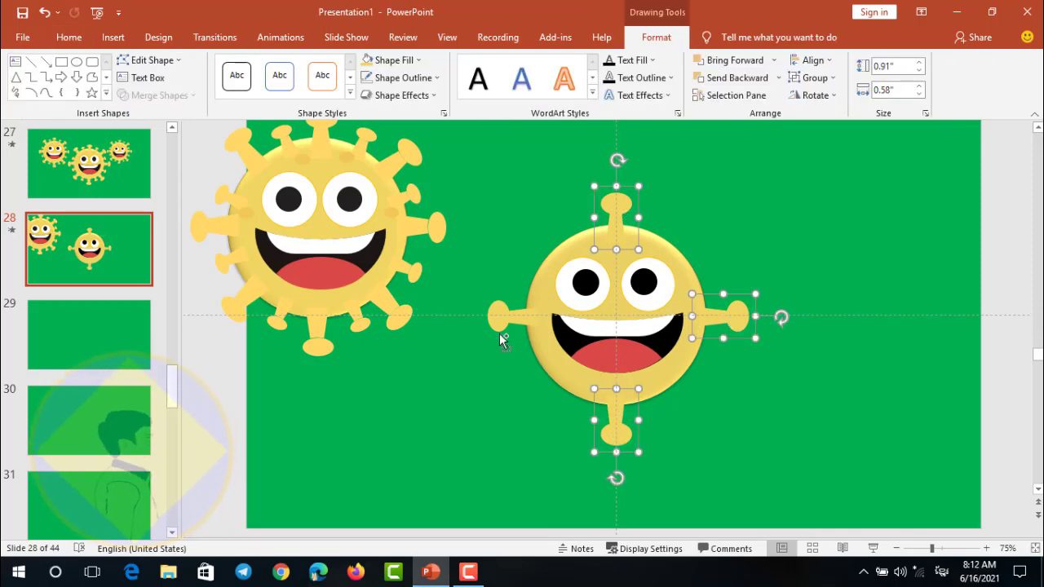
pyautogui.keyDown('shift'); pyautogui.click(499, 326); pyautogui.keyUp('shift')
pyautogui.hotkey('ctrl', 'g')
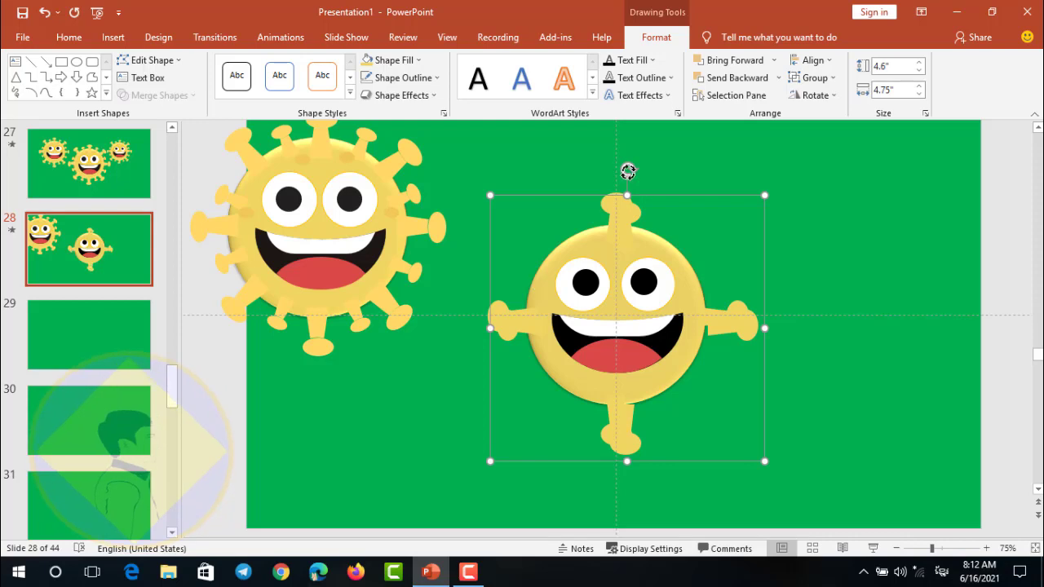
# Step: Rotate a copy of the spike group about 45° and centre the diagonal spikes on the face
pyautogui.moveTo(619, 160); pyautogui.dragTo(704, 243)
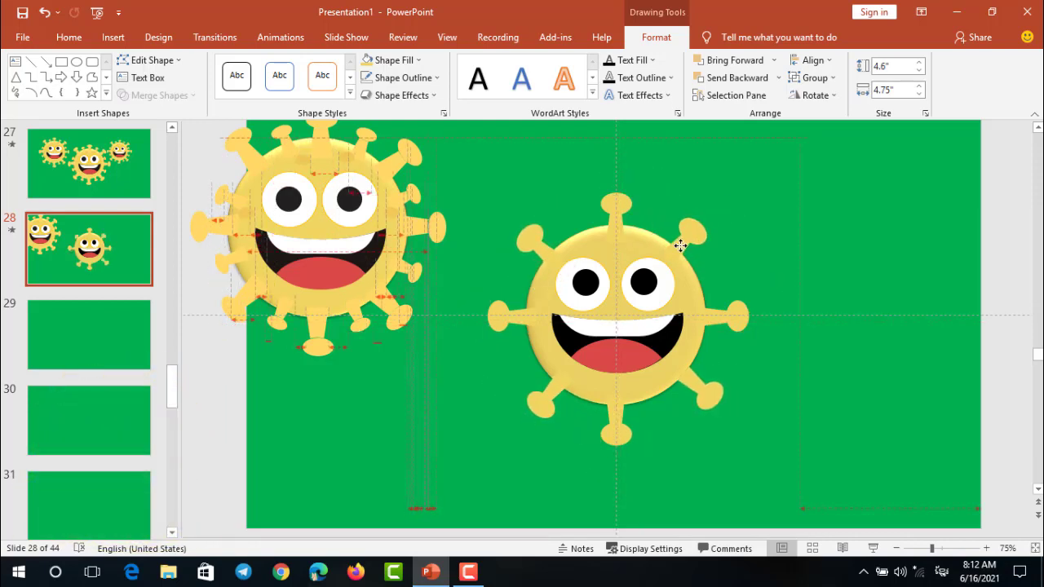
pyautogui.click(679, 245)
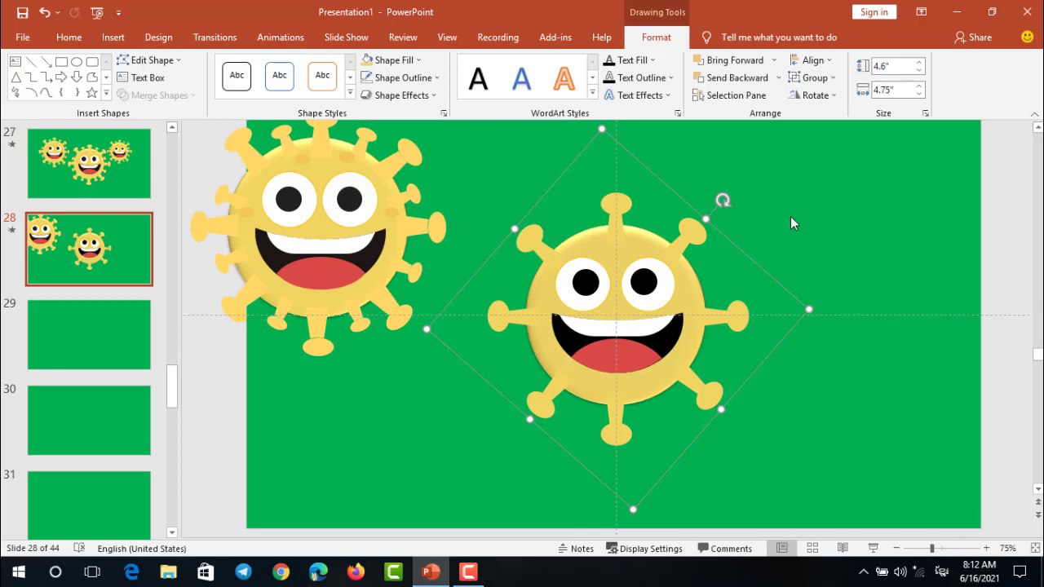
pyautogui.click(689, 230)
pyautogui.hotkey('ctrl', 'z')
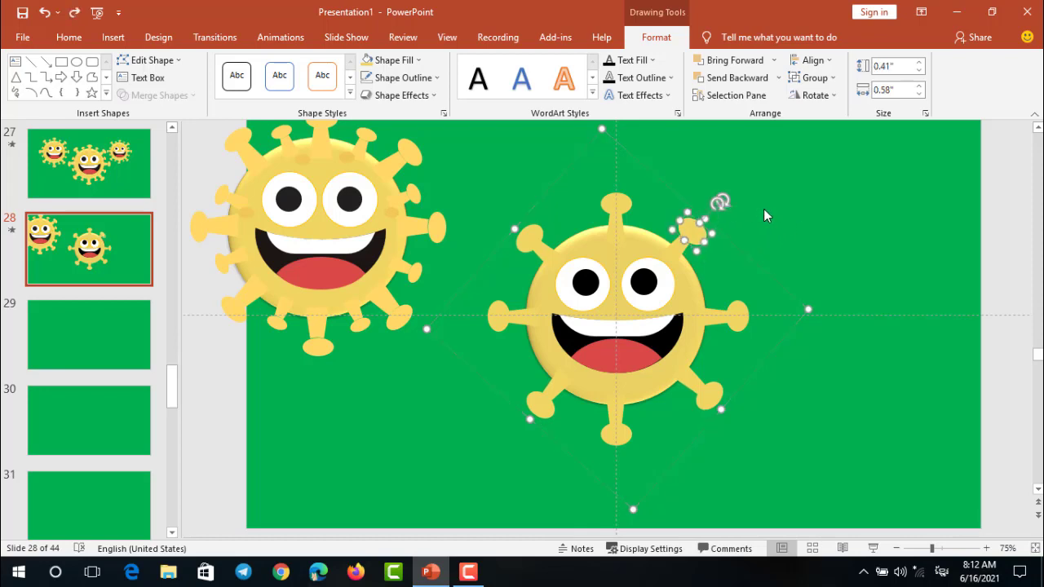
pyautogui.moveTo(737, 218); pyautogui.dragTo(753, 261)
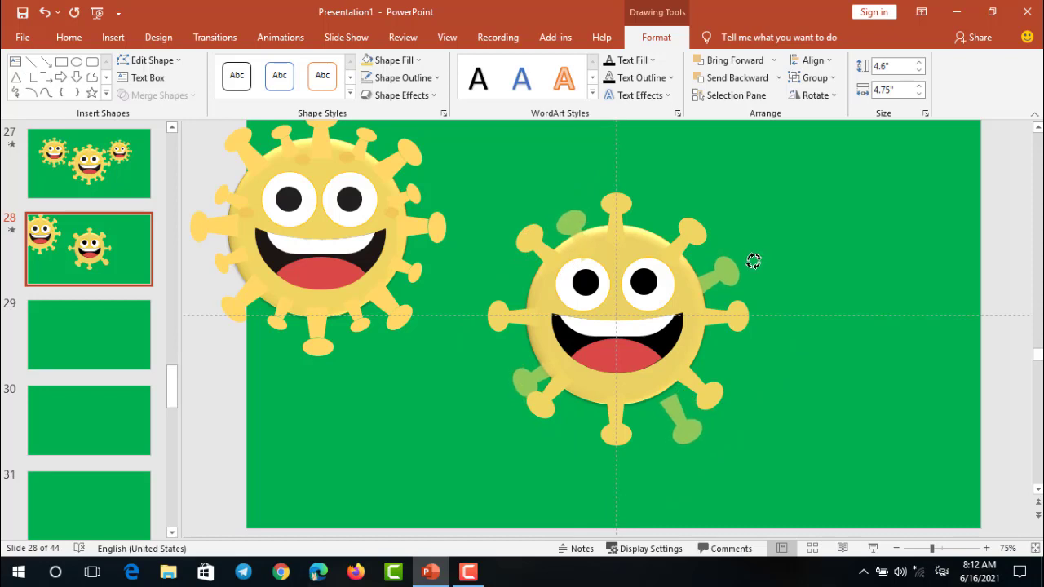
pyautogui.moveTo(753, 261); pyautogui.dragTo(751, 256)
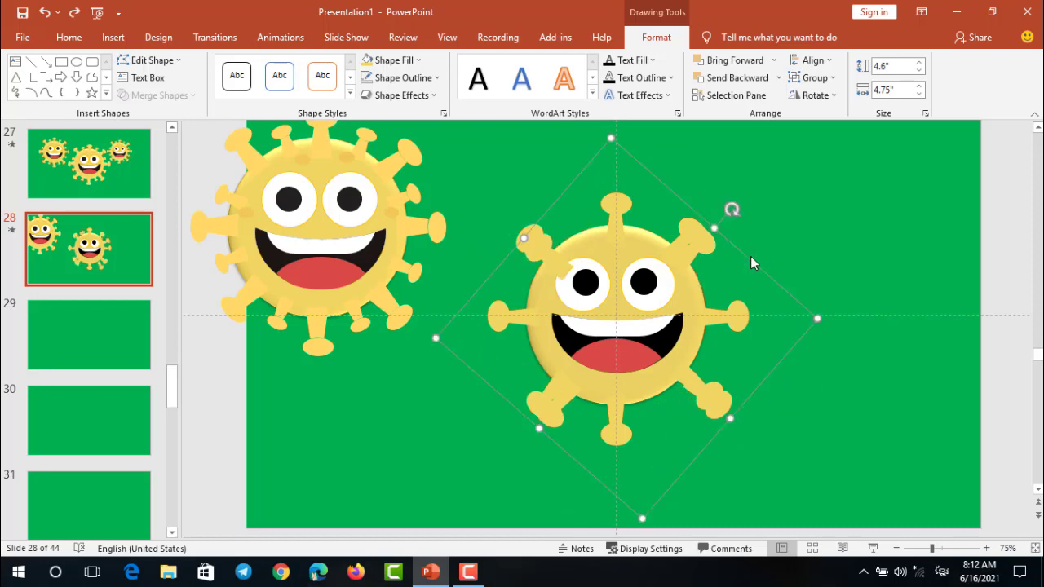
pyautogui.click(774, 227)
pyautogui.click(702, 244)
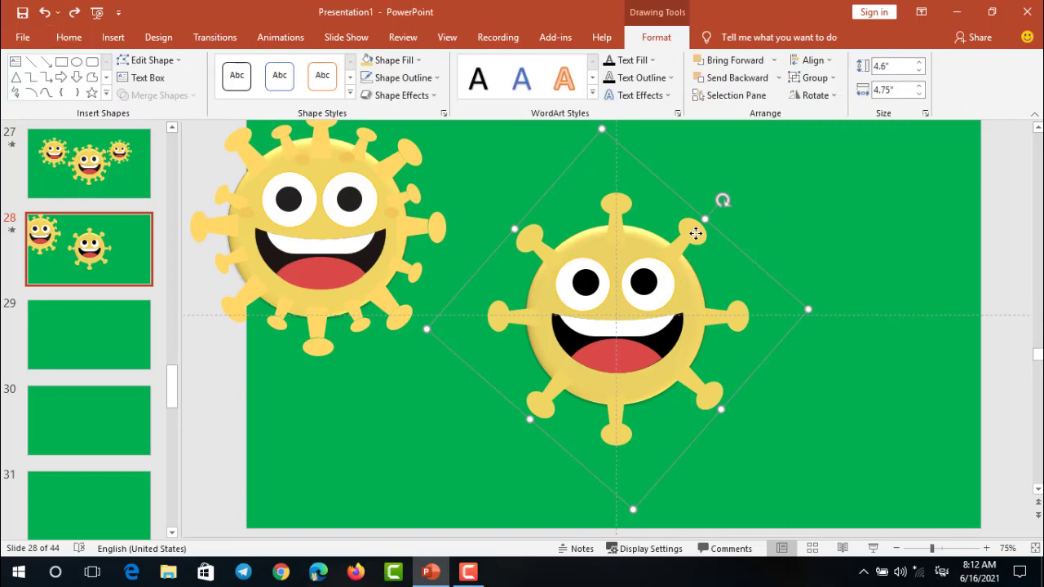
pyautogui.moveTo(751, 245); pyautogui.dragTo(833, 231)
# Step: Ungroup the spikes and reposition the top and upper-left spikes between the others
pyautogui.click(832, 231)
pyautogui.rightClick(835, 226)
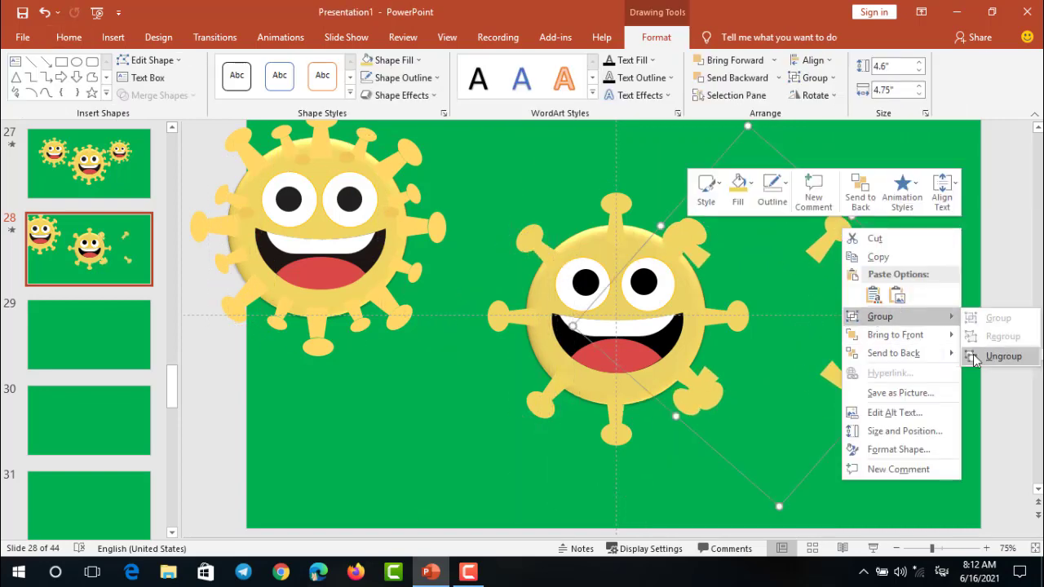
pyautogui.click(1002, 420)
pyautogui.moveTo(844, 385); pyautogui.dragTo(809, 465)
pyautogui.moveTo(695, 396); pyautogui.dragTo(430, 398)
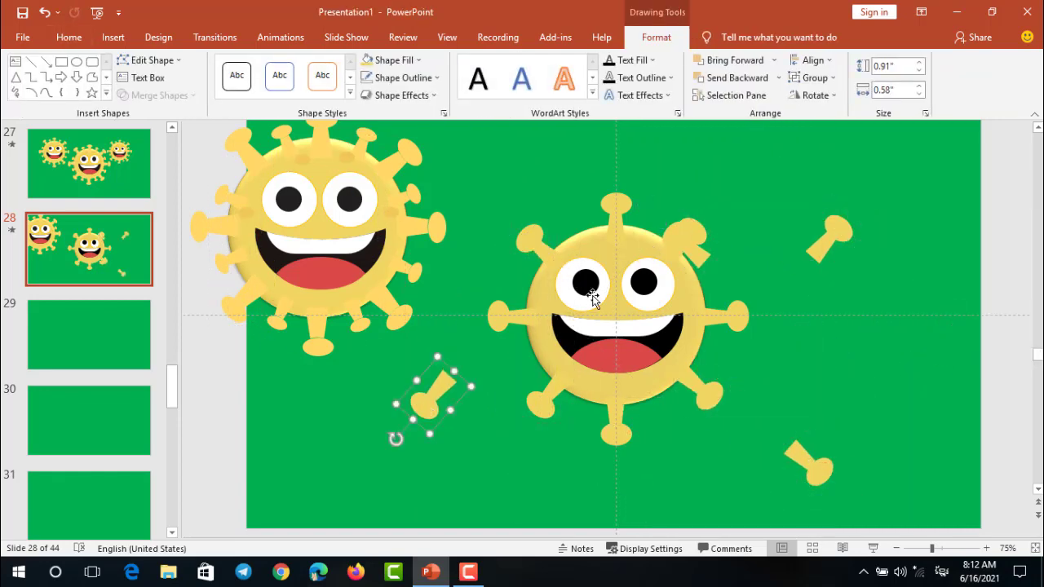
pyautogui.moveTo(671, 236); pyautogui.dragTo(632, 218)
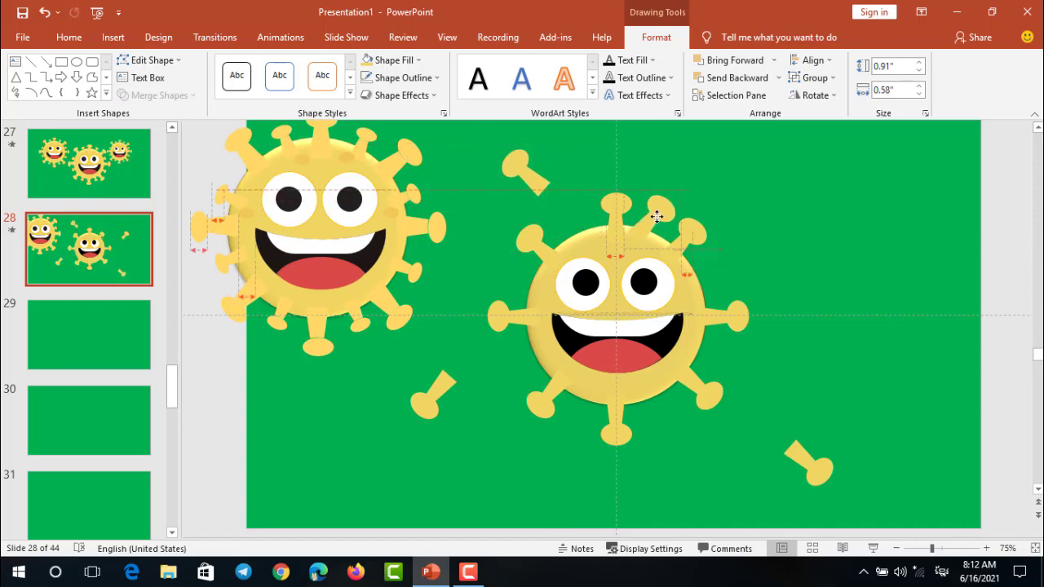
pyautogui.keyDown('ctrl'); pyautogui.scroll(5, 657, 216); pyautogui.keyUp('ctrl')
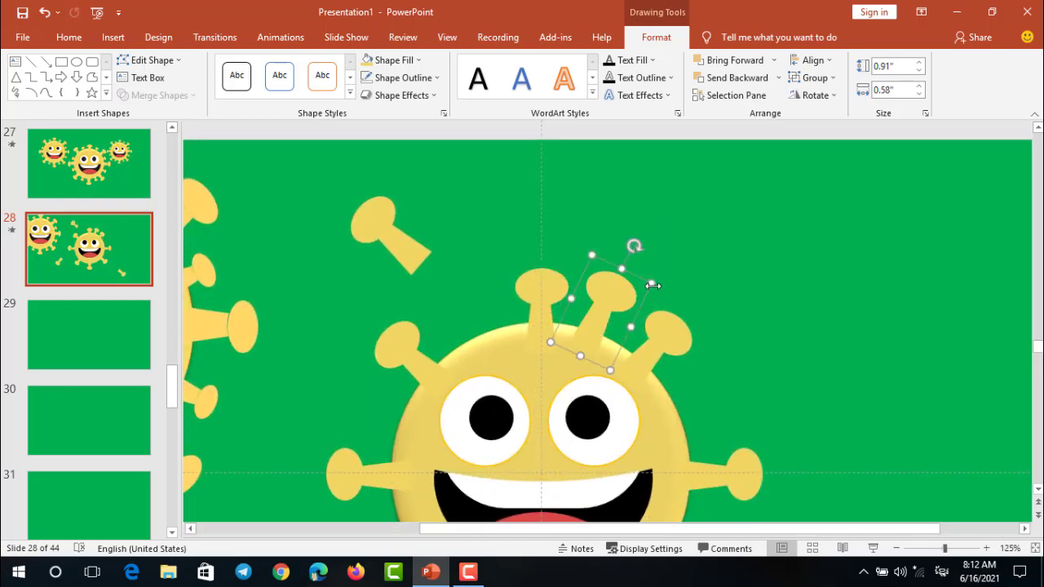
pyautogui.moveTo(629, 249); pyautogui.dragTo(611, 313)
pyautogui.click(386, 225)
pyautogui.moveTo(339, 178)
pyautogui.mouseDown()
pyautogui.moveTo(380, 193)
pyautogui.moveTo(426, 291)
pyautogui.moveTo(435, 279)
pyautogui.mouseUp()
pyautogui.click(494, 240)
# Step: Resize a loose spike and rotate it outward at the virus's upper left
pyautogui.keyDown('ctrl'); pyautogui.scroll(-5, 694, 303); pyautogui.keyUp('ctrl')
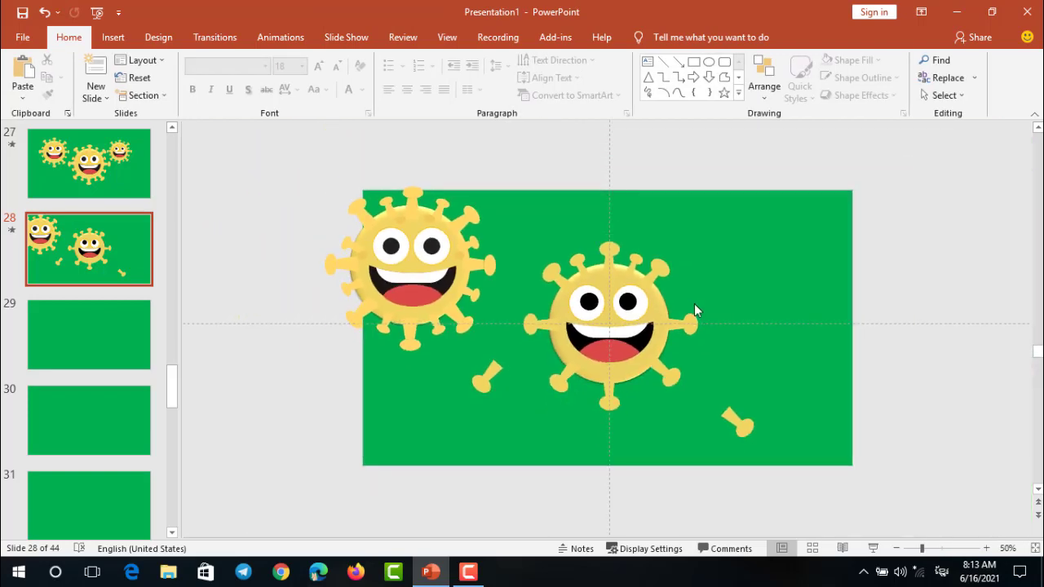
pyautogui.moveTo(433, 397)
pyautogui.mouseDown()
pyautogui.moveTo(508, 368)
pyautogui.moveTo(466, 422)
pyautogui.moveTo(459, 401)
pyautogui.moveTo(531, 368)
pyautogui.mouseUp()
pyautogui.moveTo(502, 400)
pyautogui.mouseDown()
pyautogui.moveTo(516, 386)
pyautogui.moveTo(645, 396)
pyautogui.mouseUp()
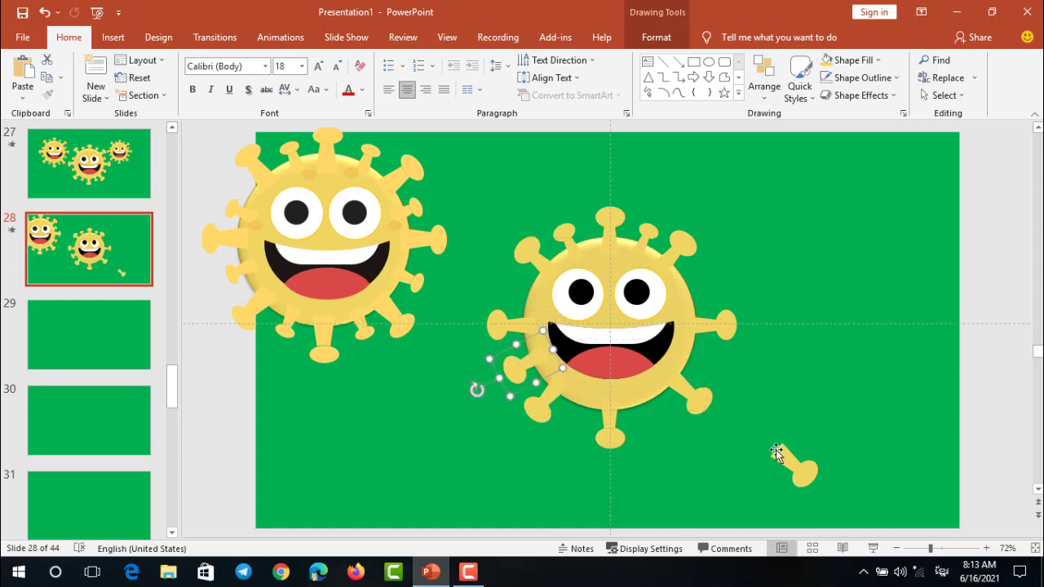
pyautogui.moveTo(695, 441)
pyautogui.mouseDown()
pyautogui.moveTo(682, 450)
pyautogui.moveTo(652, 430)
pyautogui.mouseUp()
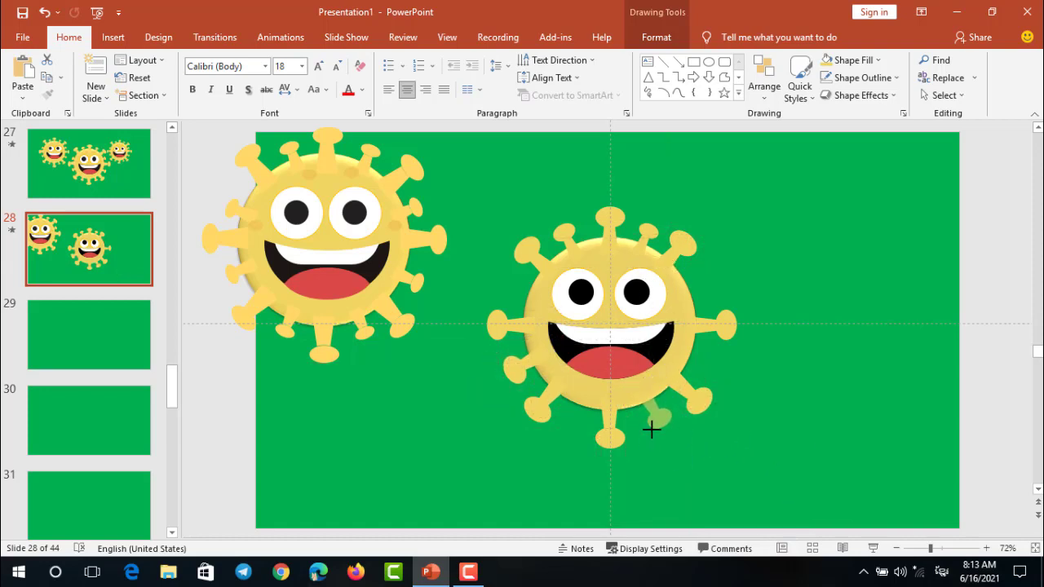
pyautogui.keyDown('ctrl'); pyautogui.scroll(3, 559, 345); pyautogui.keyUp('ctrl')
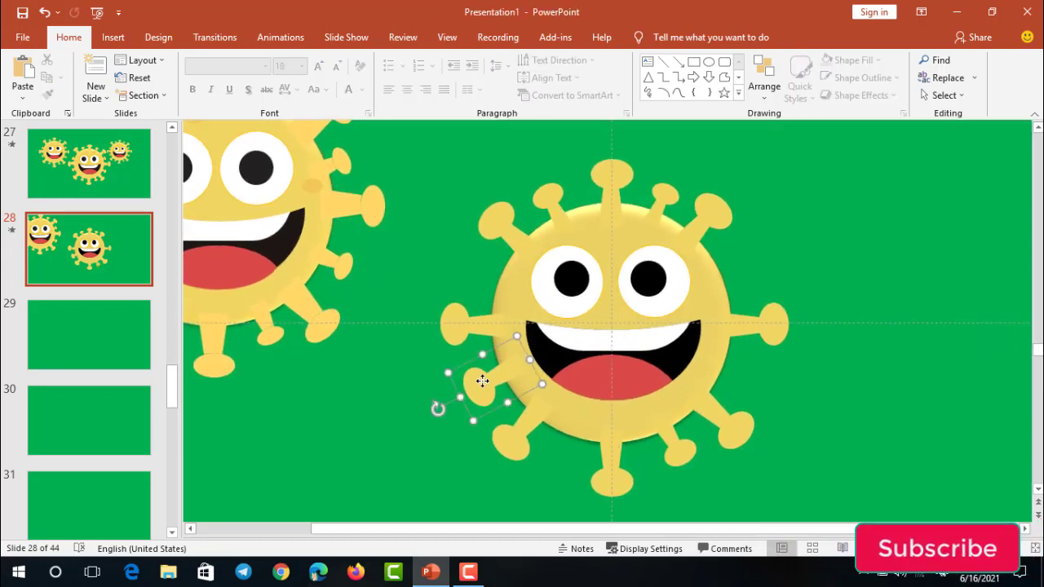
pyautogui.moveTo(471, 420); pyautogui.dragTo(478, 423)
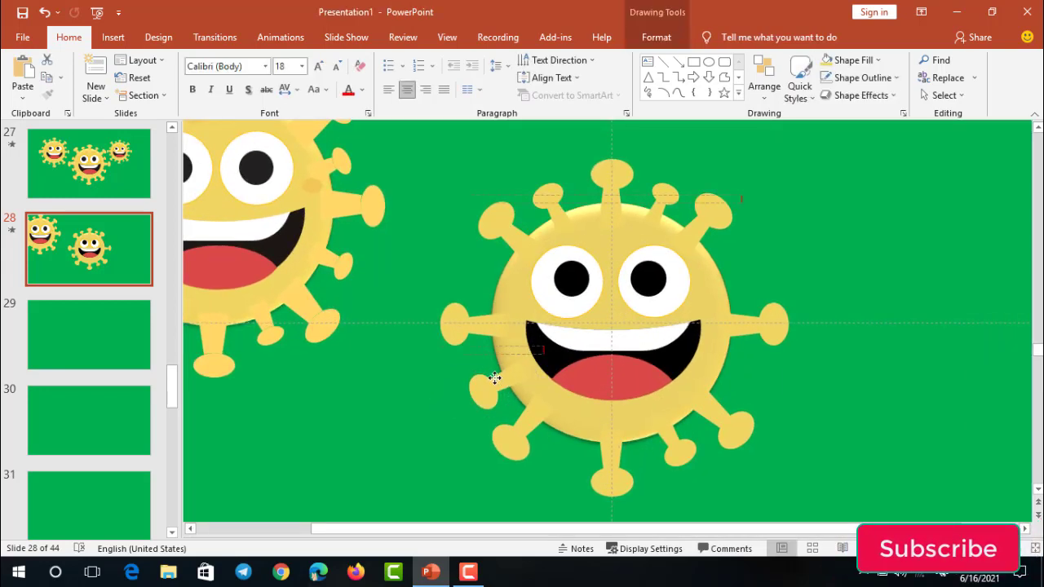
pyautogui.moveTo(499, 383); pyautogui.dragTo(470, 269)
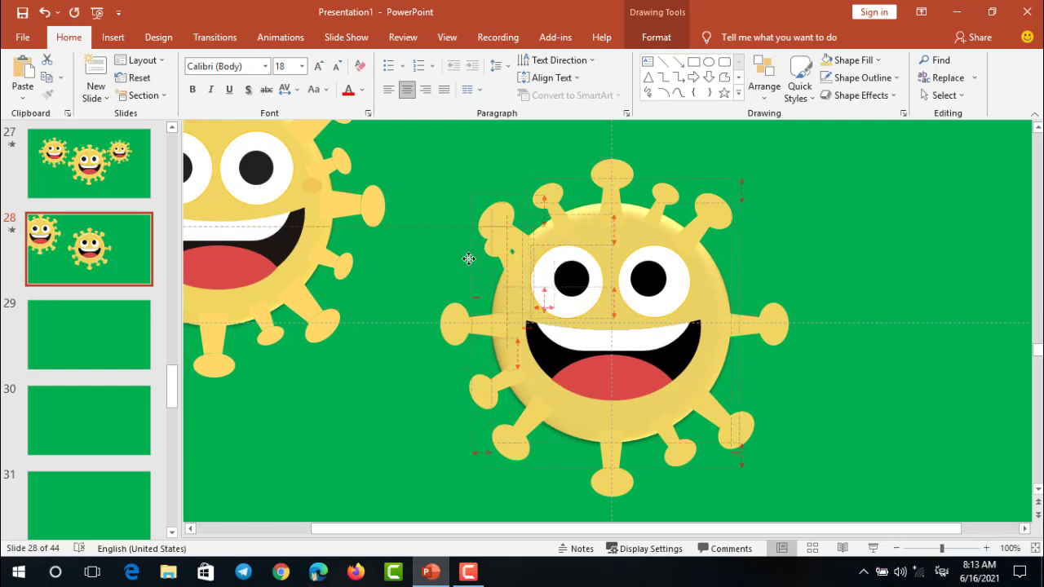
pyautogui.moveTo(442, 216)
pyautogui.mouseDown()
pyautogui.moveTo(425, 248)
pyautogui.moveTo(487, 285)
pyautogui.moveTo(739, 222)
pyautogui.moveTo(798, 236)
pyautogui.moveTo(804, 227)
pyautogui.mouseUp()
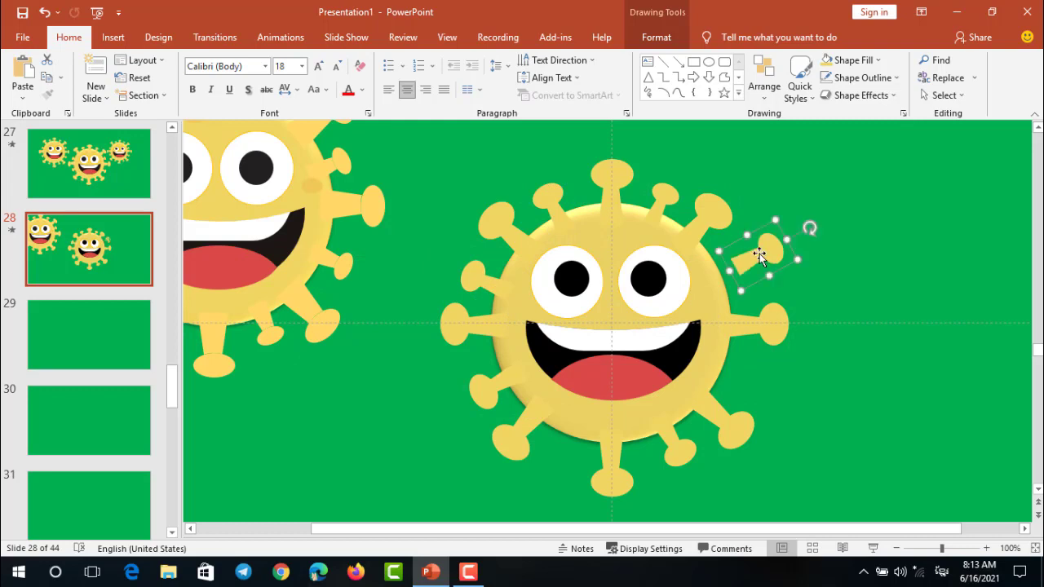
# Step: Rotate the remaining spikes and fit them against the virus's right and lower edges
pyautogui.moveTo(746, 265); pyautogui.dragTo(914, 340)
pyautogui.moveTo(964, 311); pyautogui.dragTo(965, 361)
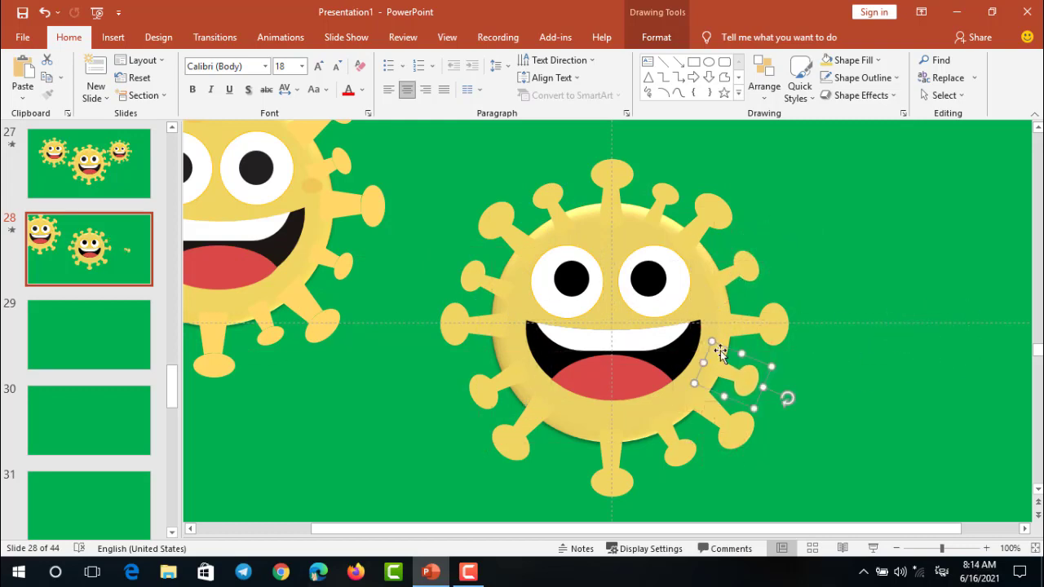
pyautogui.moveTo(912, 338); pyautogui.dragTo(740, 274)
pyautogui.keyDown('ctrl'); pyautogui.scroll(-3, 739, 274); pyautogui.keyUp('ctrl')
pyautogui.moveTo(546, 475); pyautogui.dragTo(547, 476)
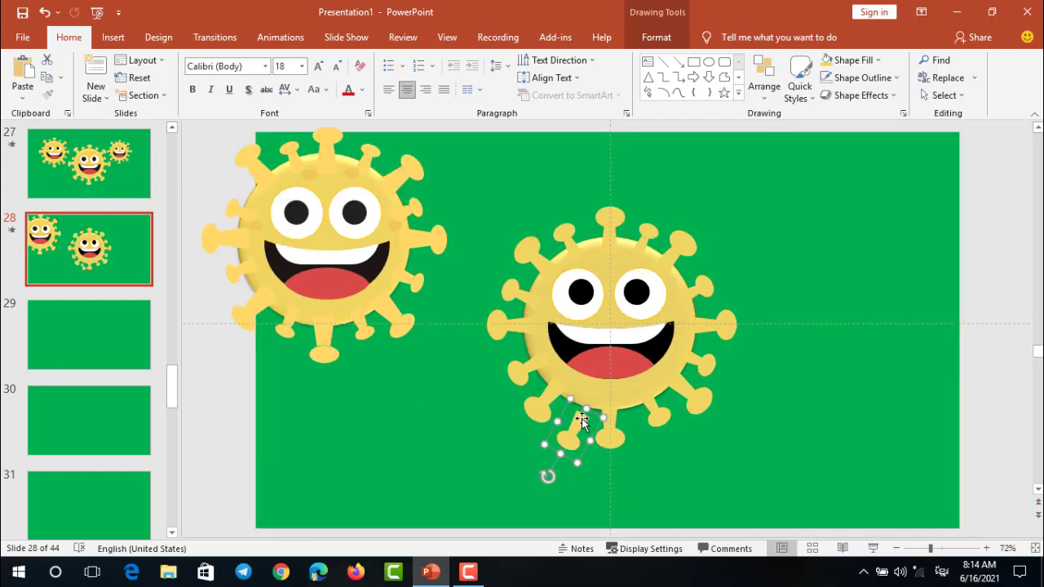
pyautogui.moveTo(577, 424)
pyautogui.mouseDown()
pyautogui.moveTo(578, 405)
pyautogui.moveTo(587, 407)
pyautogui.mouseUp()
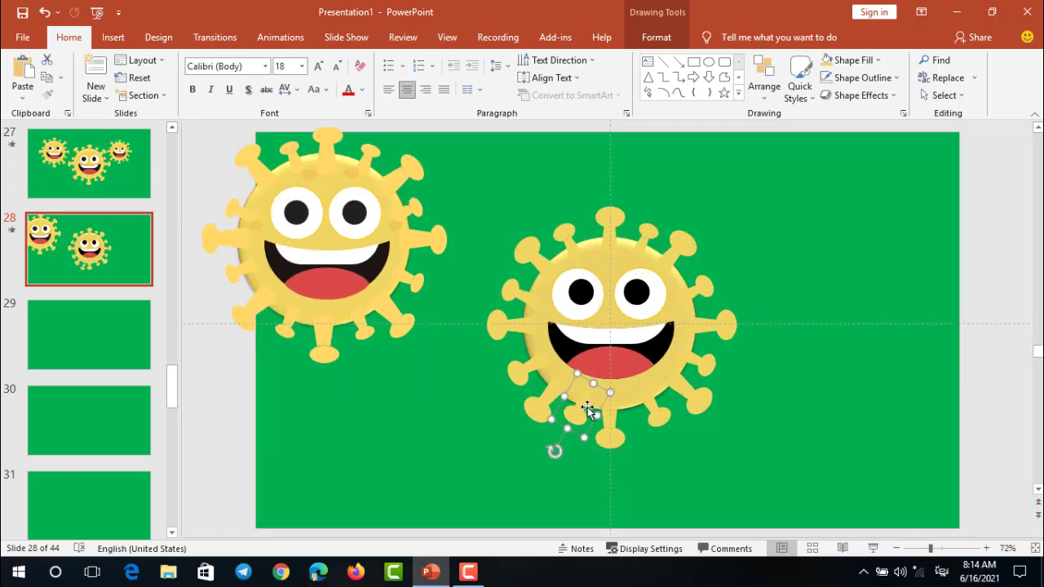
pyautogui.click(701, 460)
pyautogui.keyDown('ctrl'); pyautogui.scroll(5, 650, 423); pyautogui.keyUp('ctrl')
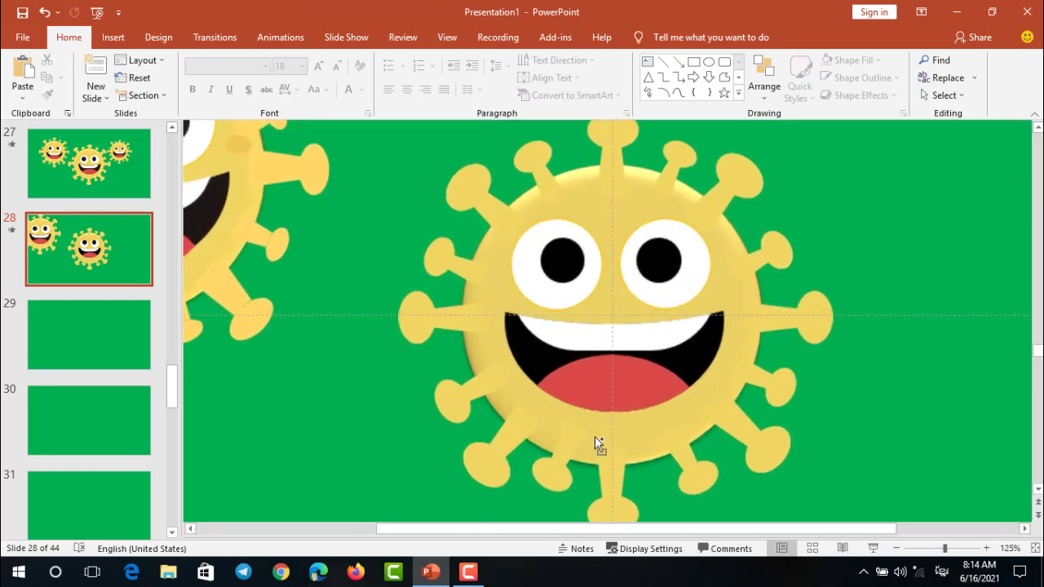
pyautogui.click(550, 481)
pyautogui.moveTo(565, 506)
pyautogui.mouseDown()
pyautogui.moveTo(564, 489)
pyautogui.moveTo(534, 481)
pyautogui.mouseUp()
pyautogui.click(376, 443)
pyautogui.scroll(-5, 632, 386)
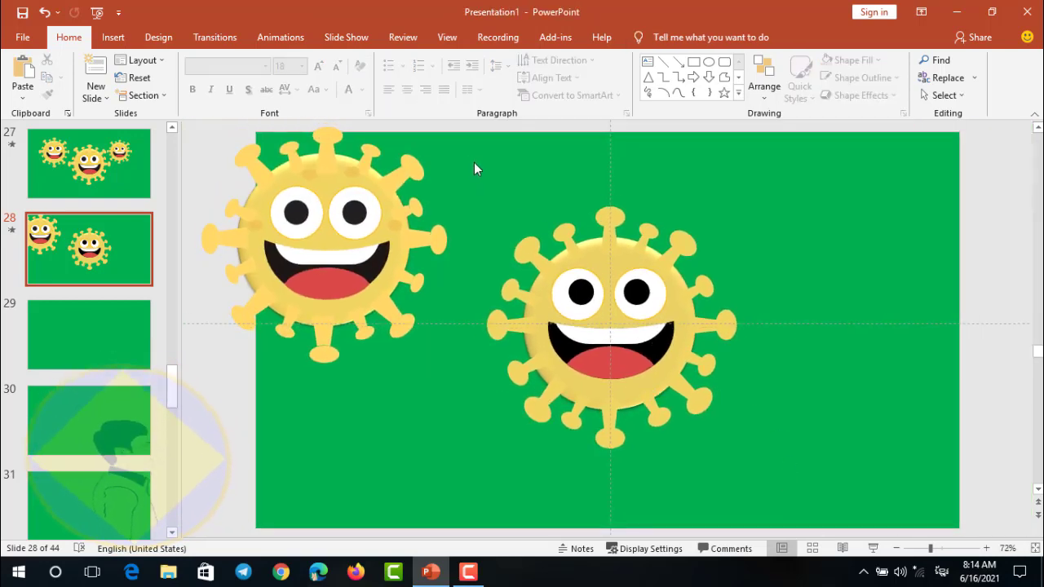
# Step: Group the right virus's pieces with Ctrl+G and delete the left virus, undoing a stray move
pyautogui.moveTo(474, 168); pyautogui.dragTo(810, 491)
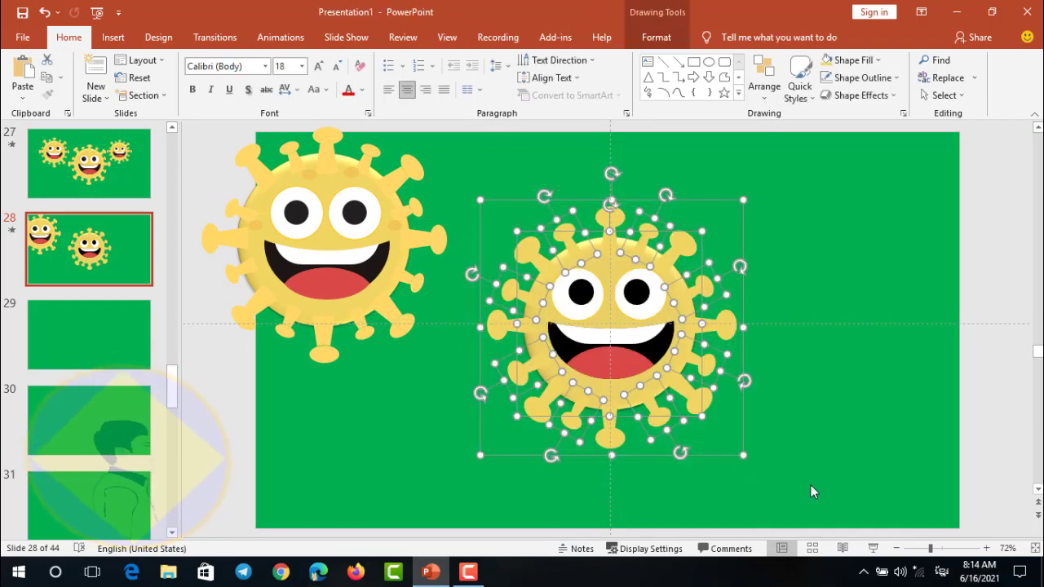
pyautogui.hotkey('ctrl', 'g')
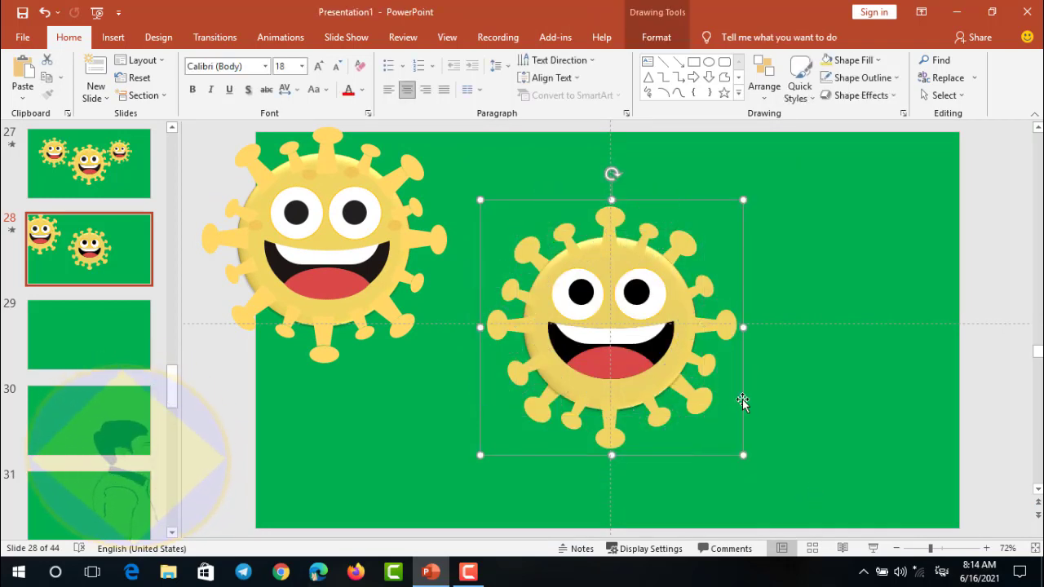
pyautogui.moveTo(652, 310); pyautogui.dragTo(657, 303)
pyautogui.click(352, 236)
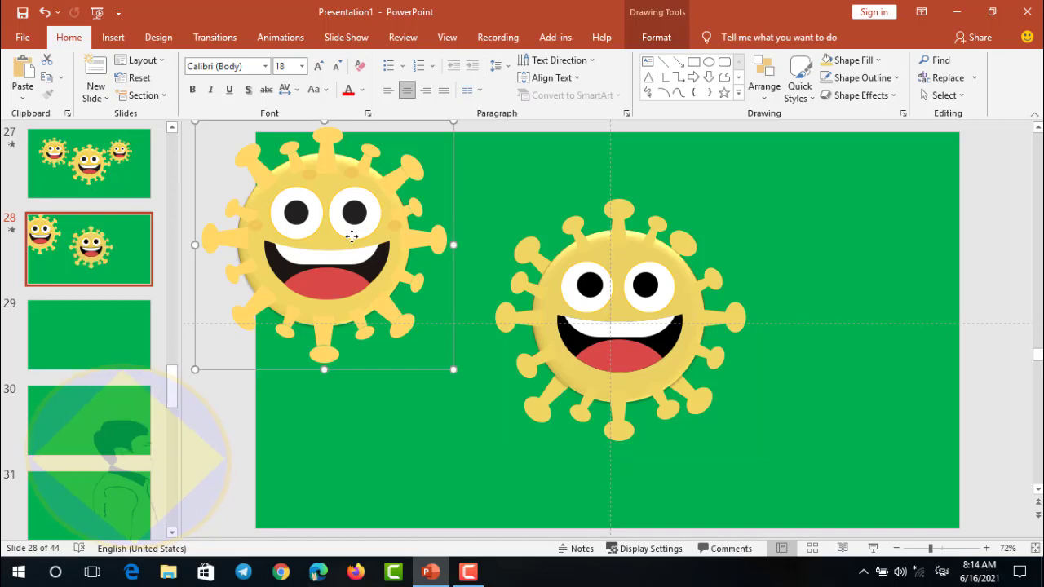
pyautogui.press('Delete')
pyautogui.moveTo(557, 300); pyautogui.dragTo(491, 310)
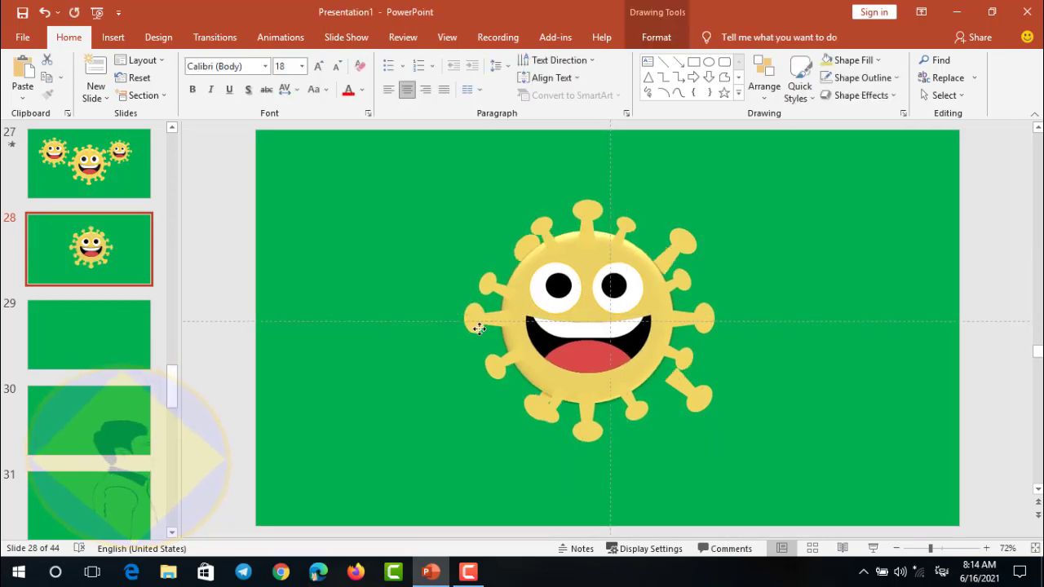
pyautogui.hotkey('ctrl', 'z')
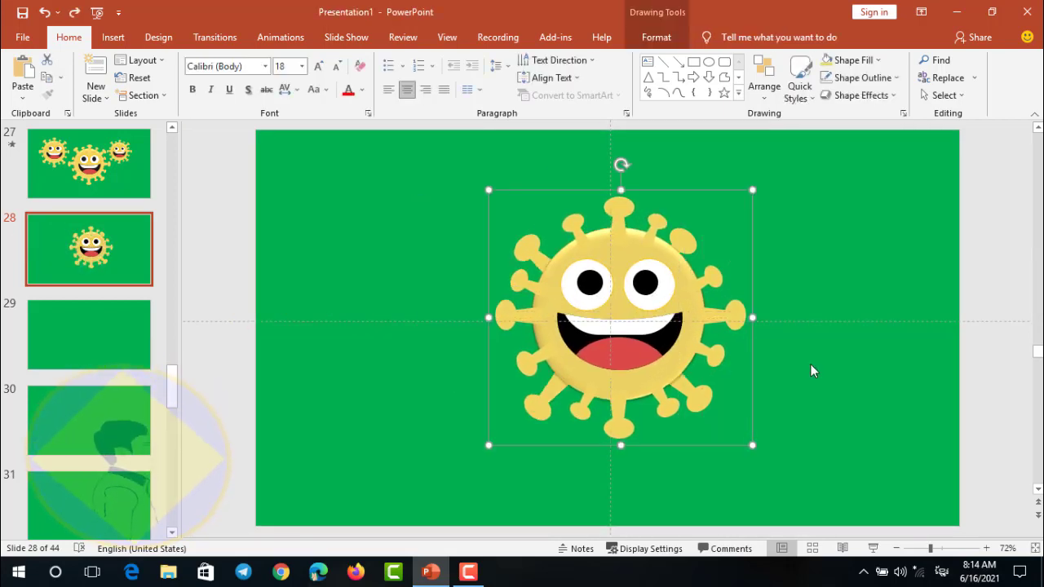
# Step: Delete the reappeared top-left virus and select the whole grouped virus
pyautogui.click(815, 369)
pyautogui.hotkey('ctrl', 'v')
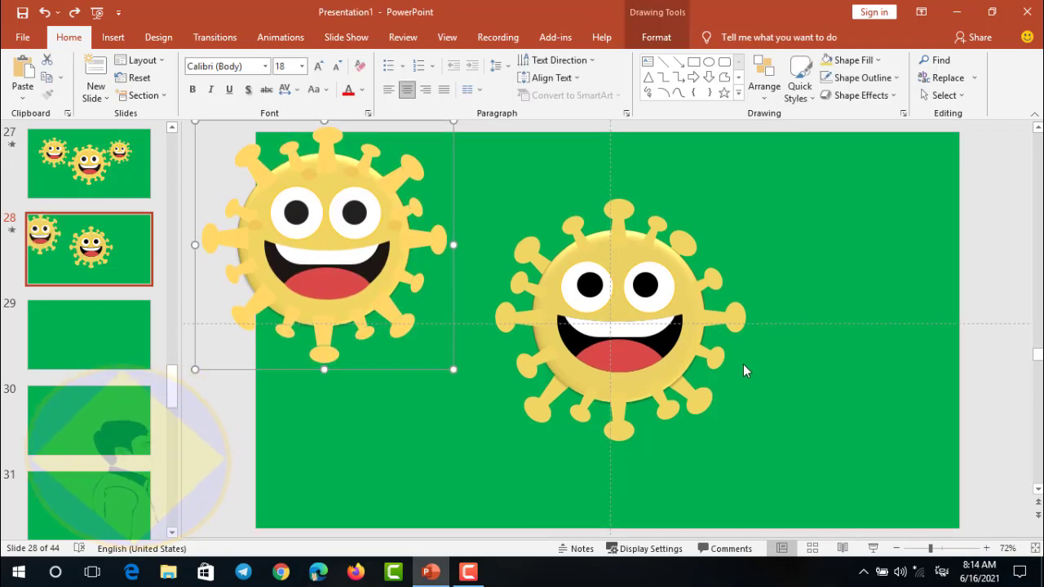
pyautogui.click(743, 364)
pyautogui.click(801, 398)
pyautogui.click(372, 240)
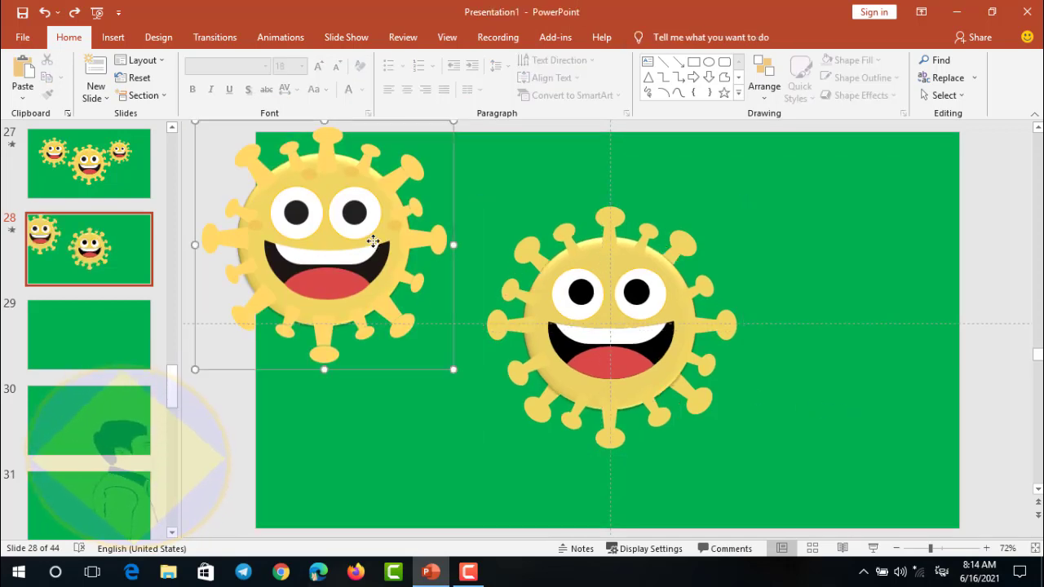
pyautogui.press('Delete')
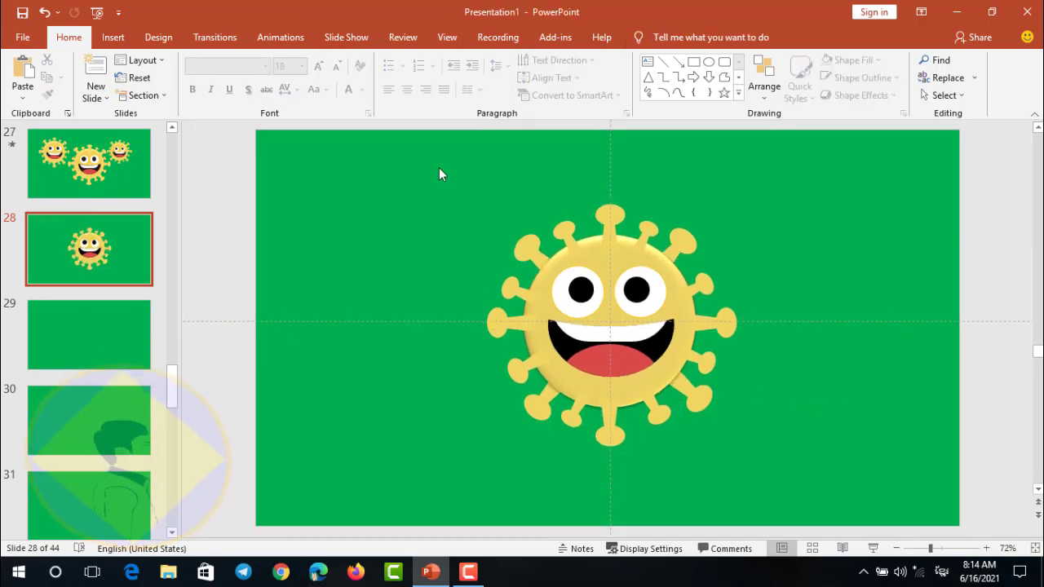
pyautogui.moveTo(439, 174); pyautogui.dragTo(811, 485)
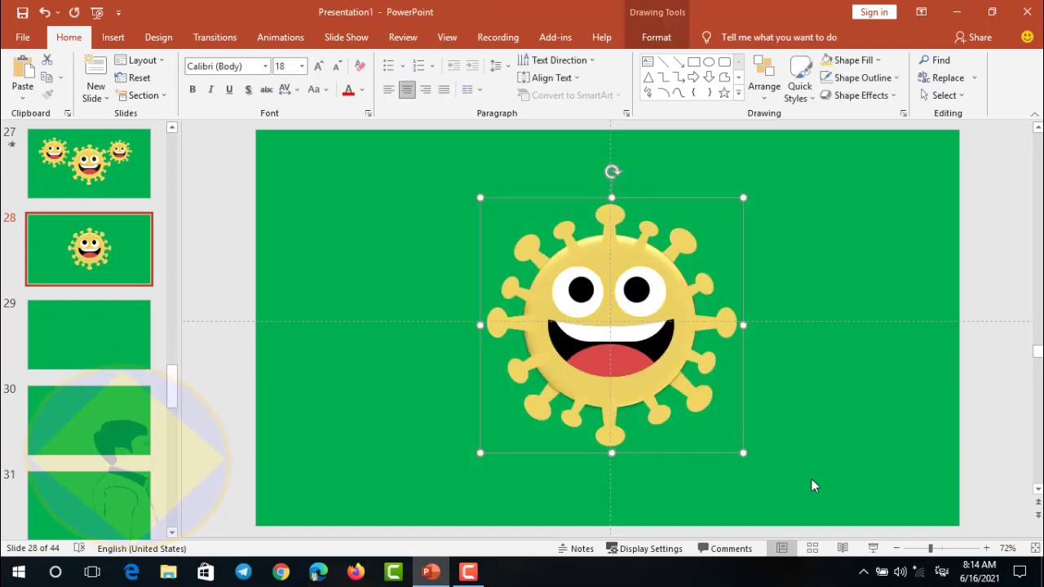
# Step: Ctrl-drag a copy of the virus to the right and settle the large virus at lower centre
pyautogui.click(608, 262)
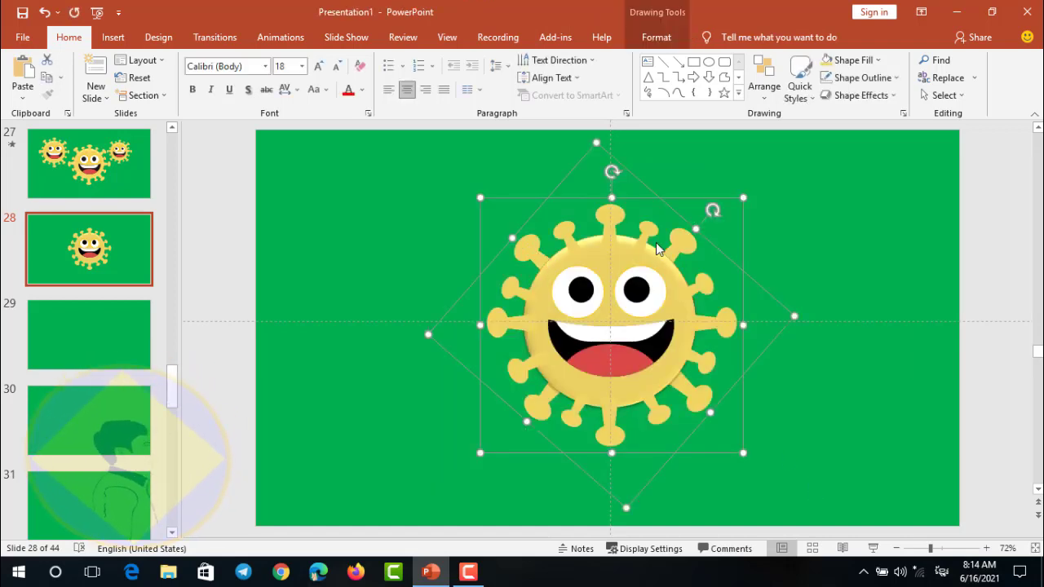
pyautogui.moveTo(653, 257); pyautogui.dragTo(615, 264)
pyautogui.scroll(-4, 731, 443)
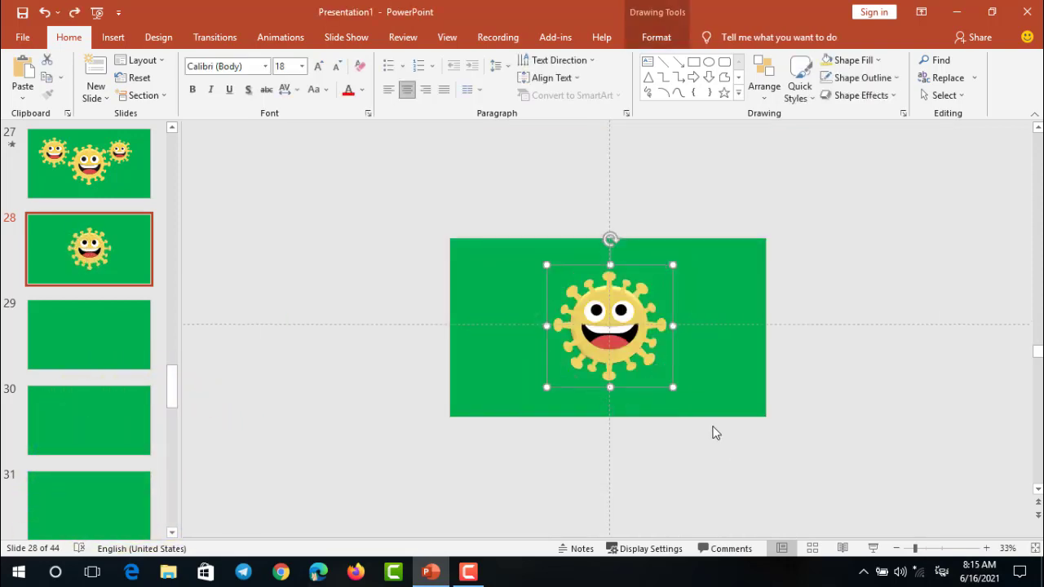
pyautogui.moveTo(624, 310); pyautogui.dragTo(584, 311)
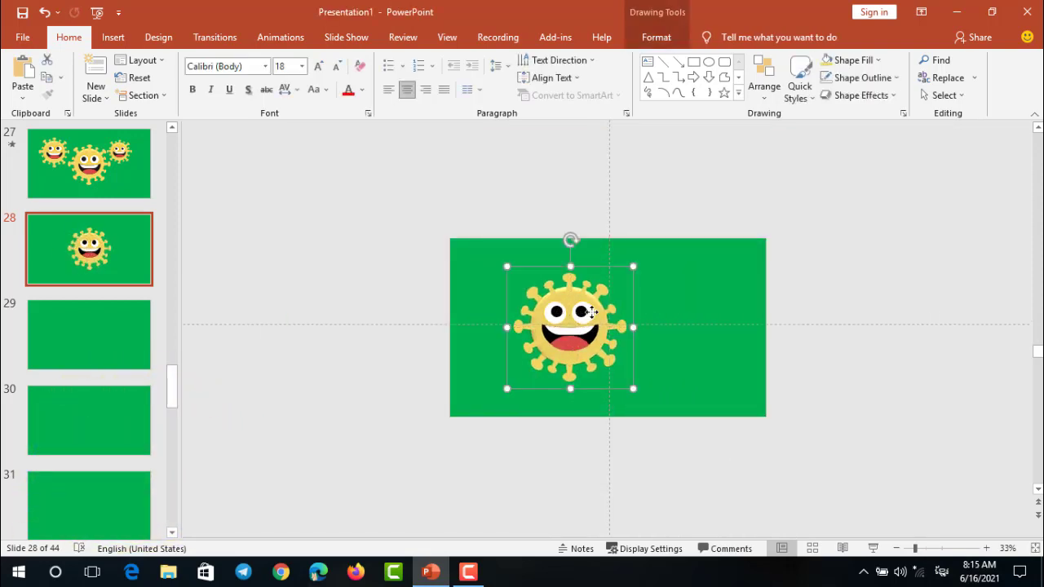
pyautogui.scroll(4, 587, 311)
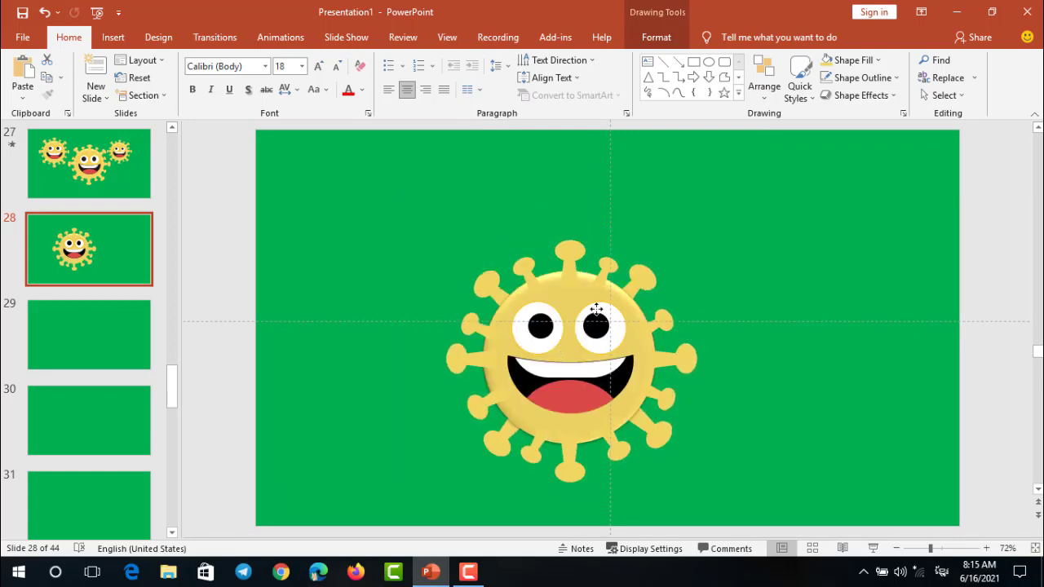
pyautogui.click(524, 290)
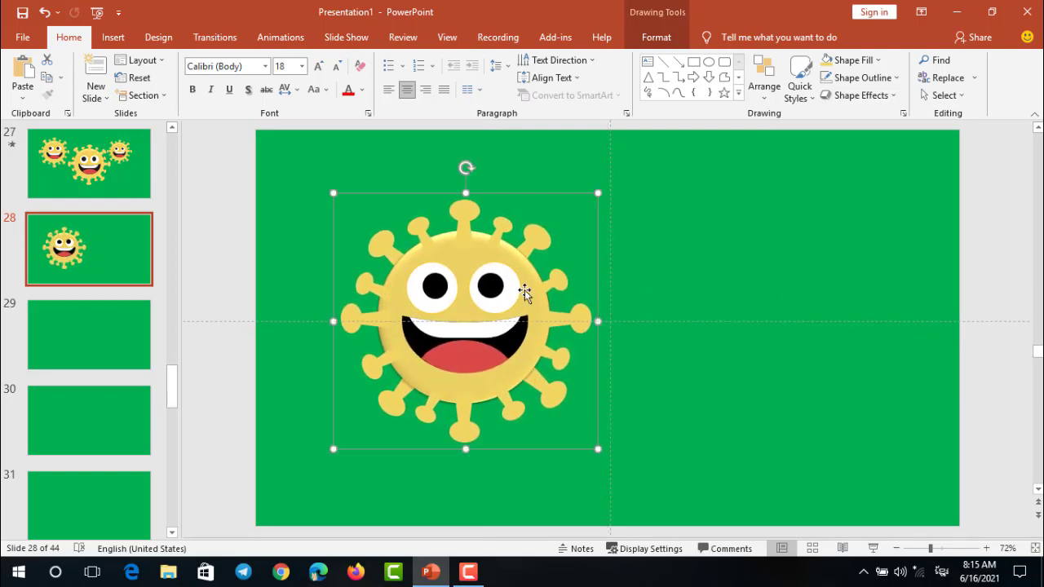
pyautogui.moveTo(525, 290)
pyautogui.mouseDown()
pyautogui.moveTo(820, 272)
pyautogui.moveTo(850, 264)
pyautogui.moveTo(825, 248)
pyautogui.moveTo(828, 223)
pyautogui.mouseUp()
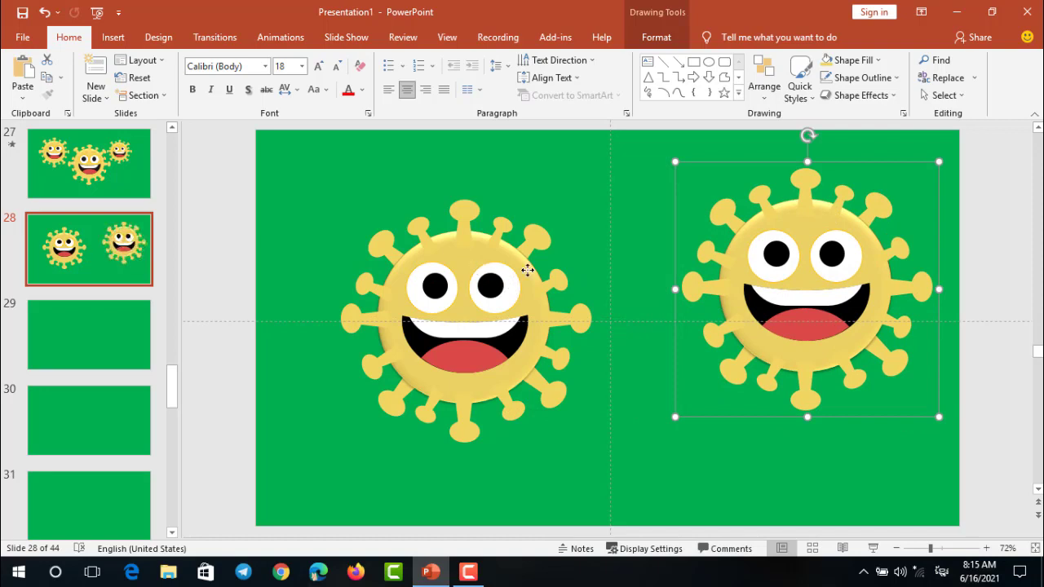
pyautogui.moveTo(528, 270)
pyautogui.mouseDown()
pyautogui.moveTo(629, 298)
pyautogui.moveTo(615, 299)
pyautogui.mouseUp()
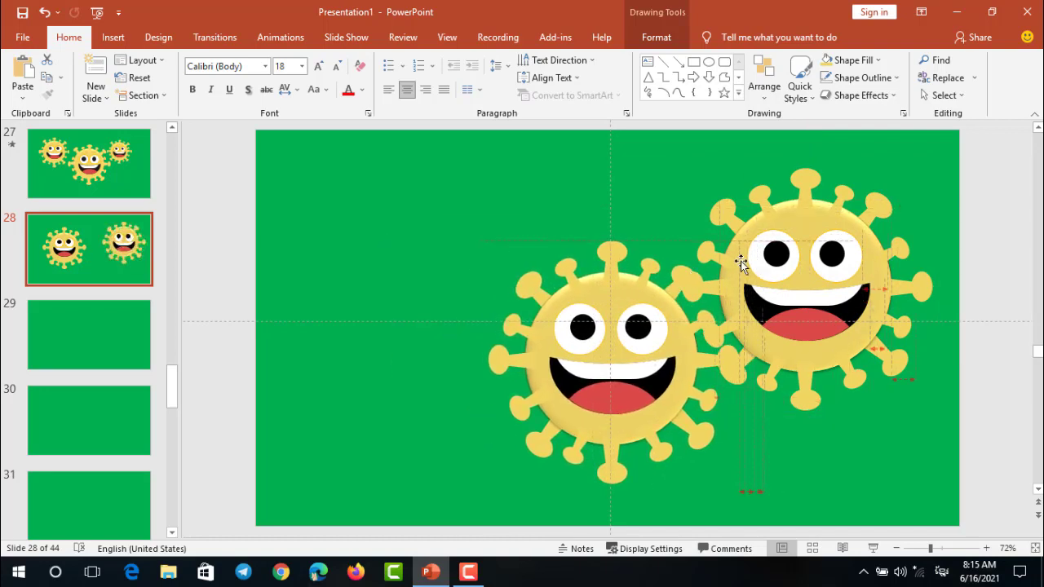
pyautogui.moveTo(740, 262); pyautogui.dragTo(742, 261)
# Step: Shrink the right copy and move it upper right, then paste another small copy at upper left
pyautogui.click(799, 233)
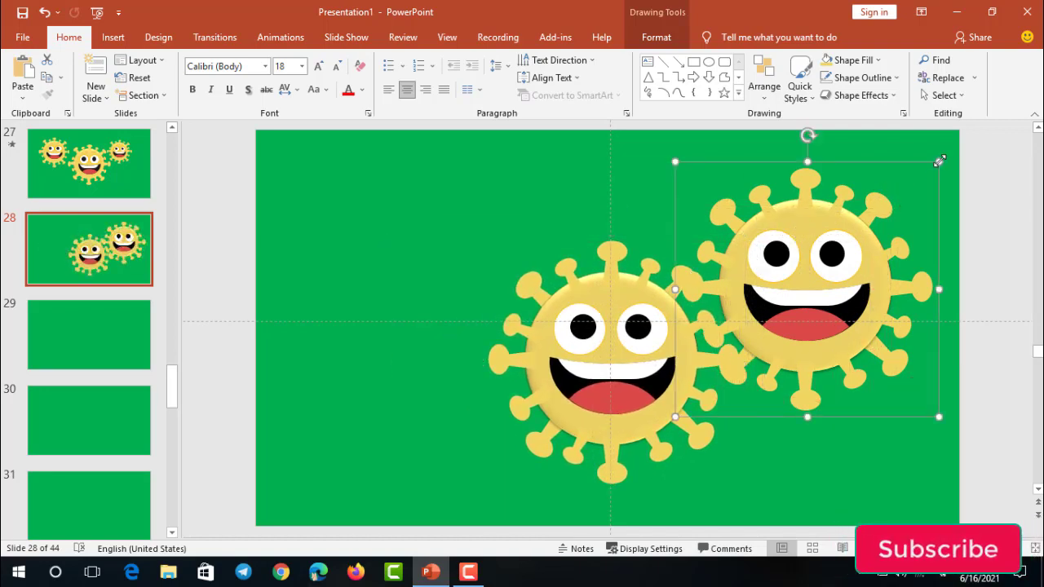
pyautogui.moveTo(939, 161); pyautogui.dragTo(820, 260)
pyautogui.moveTo(764, 291); pyautogui.dragTo(788, 225)
pyautogui.click(632, 226)
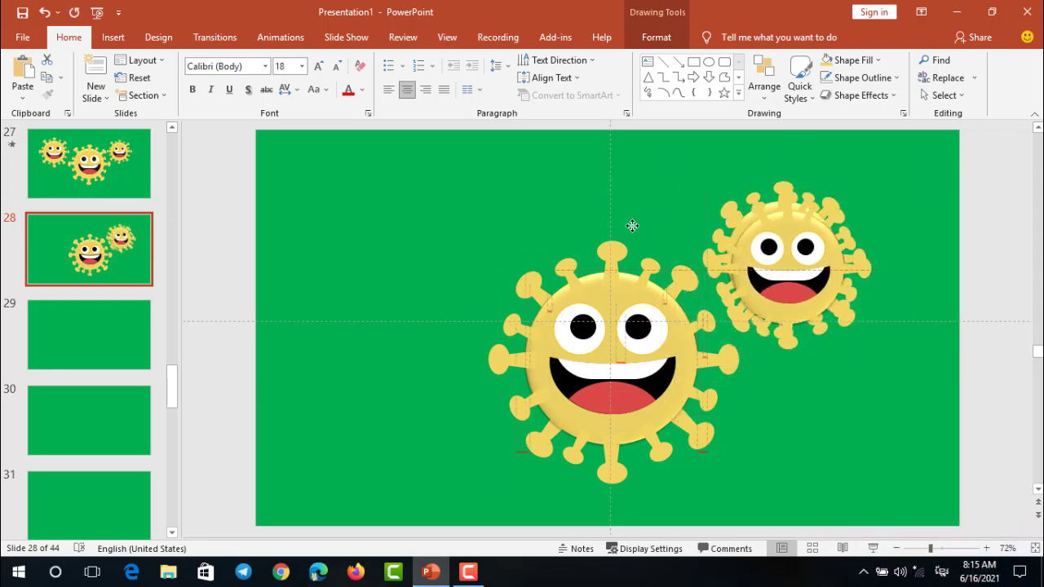
pyautogui.hotkey('ctrl', 'v')
pyautogui.moveTo(449, 204); pyautogui.dragTo(429, 208)
pyautogui.click(810, 400)
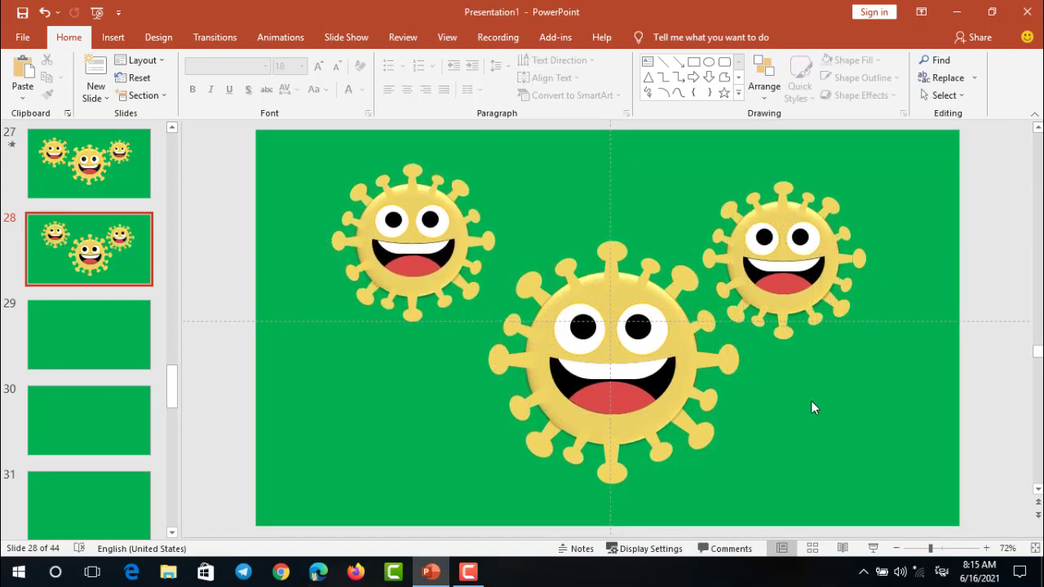